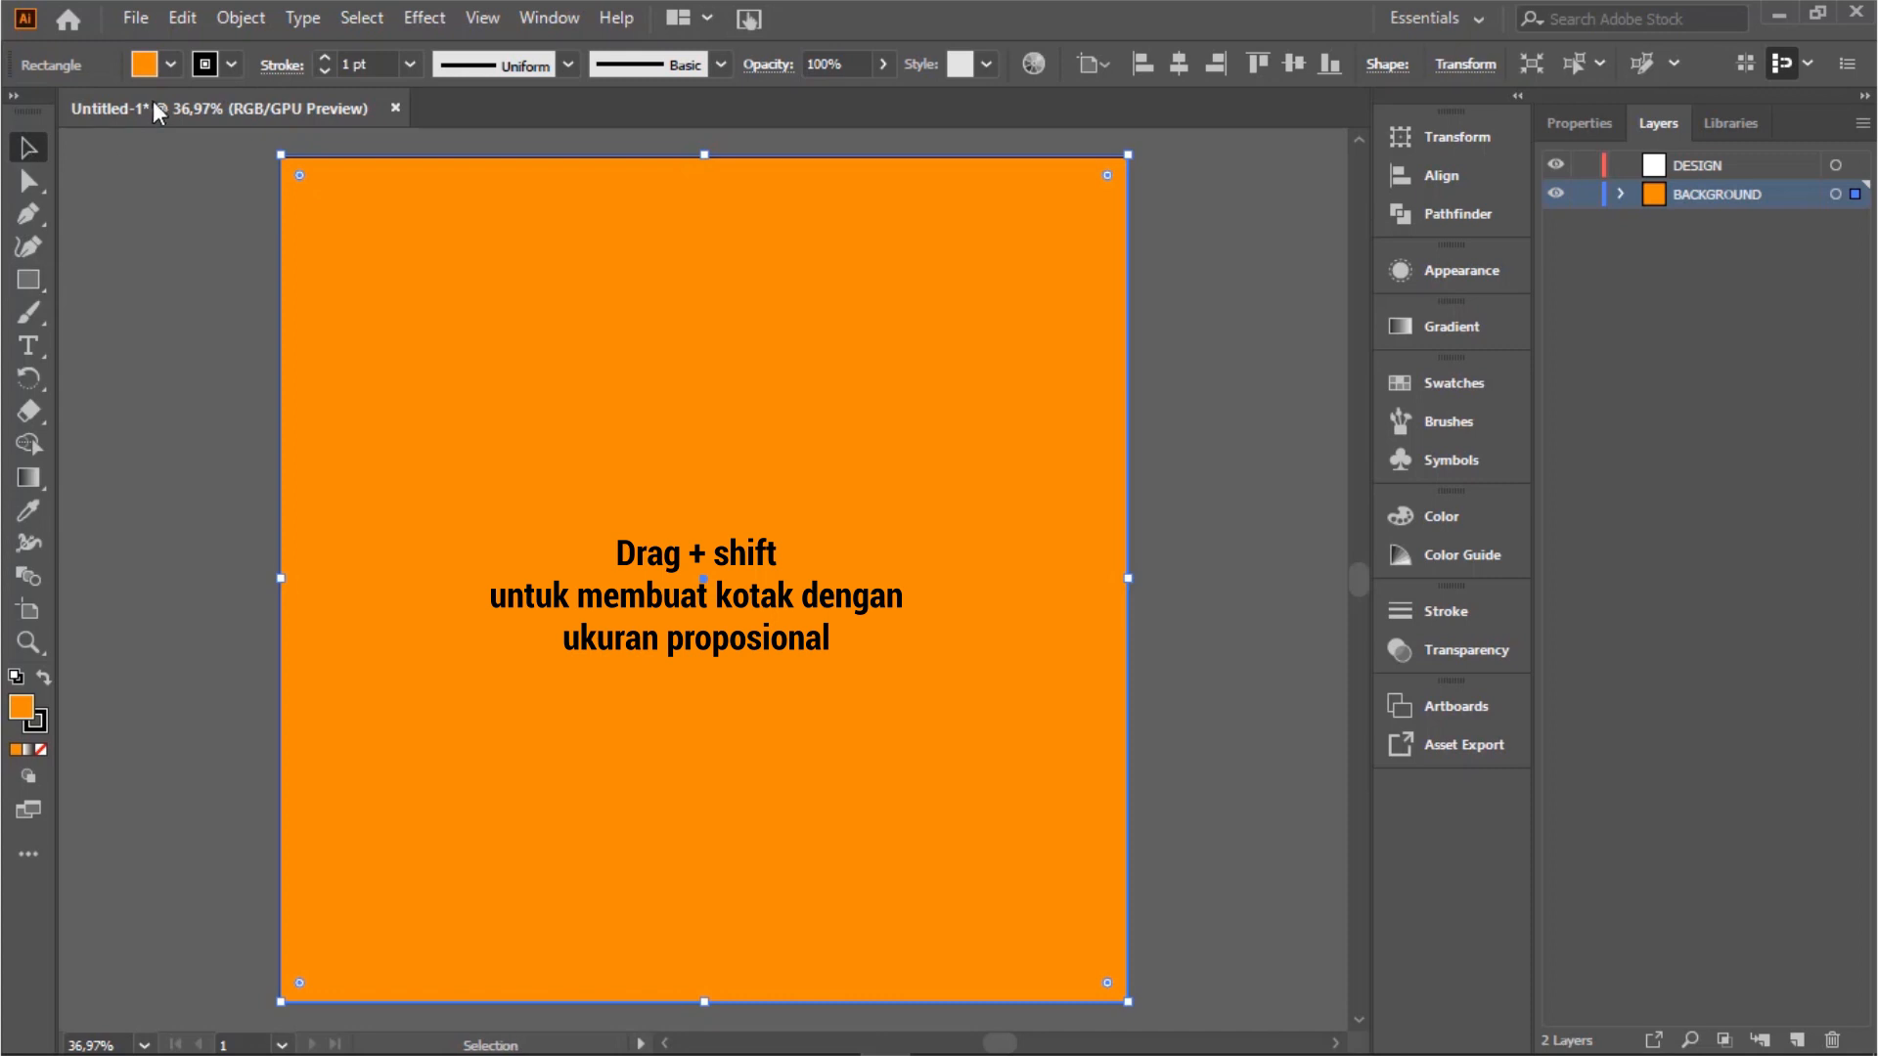
Lock the BACKGROUND layer and make the DESIGN layer active for drawing.
click(171, 61)
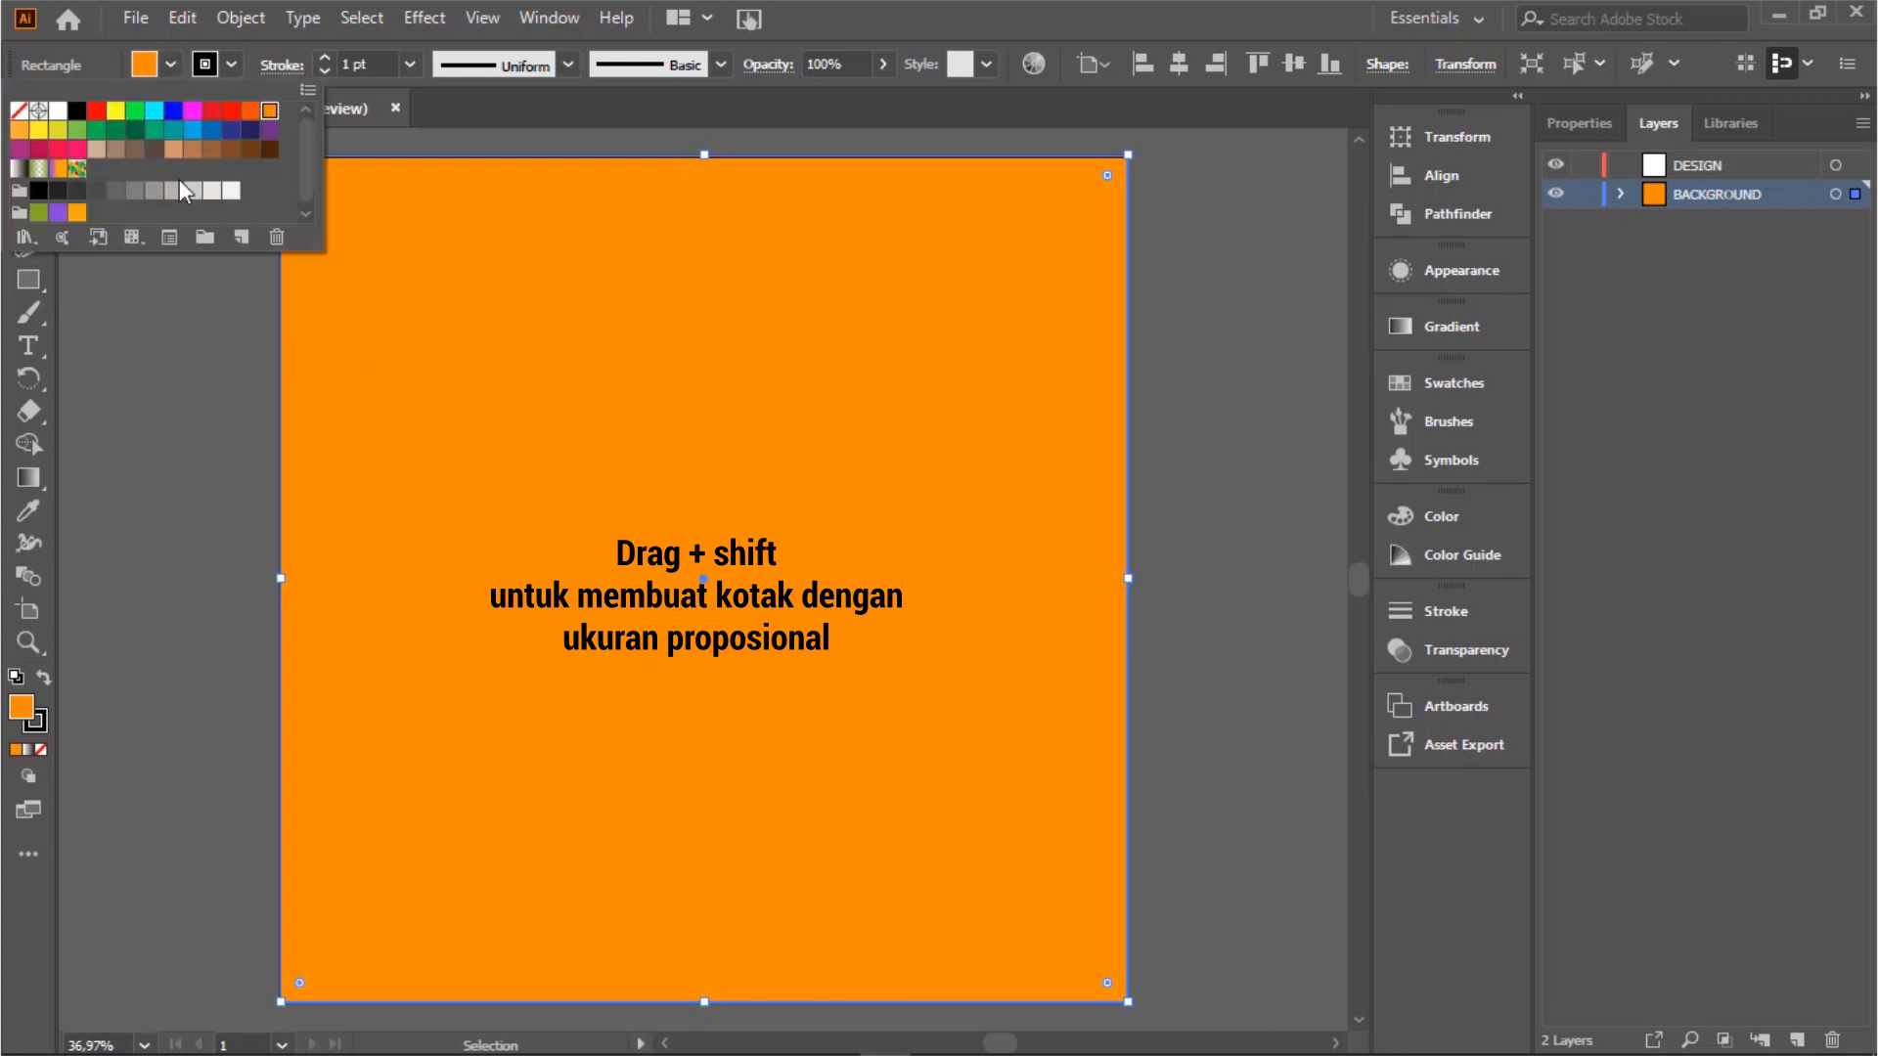
click(168, 348)
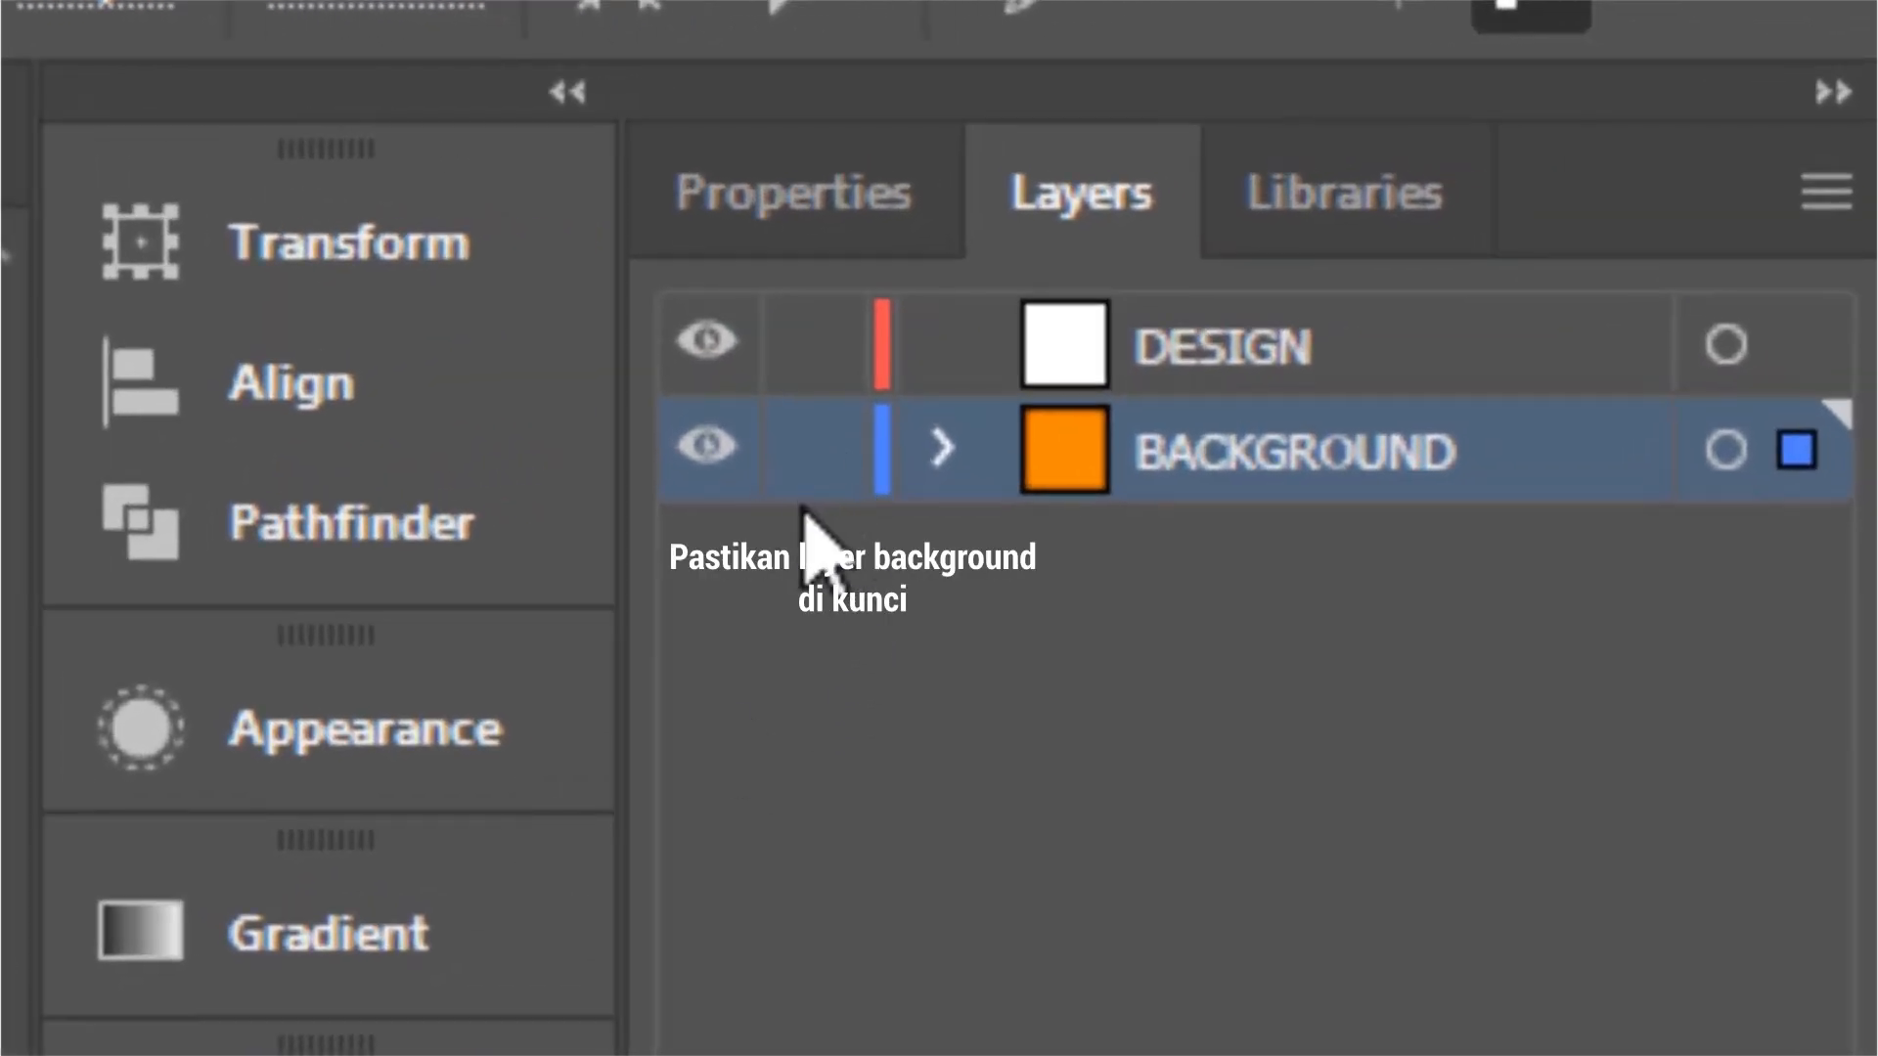
click(814, 452)
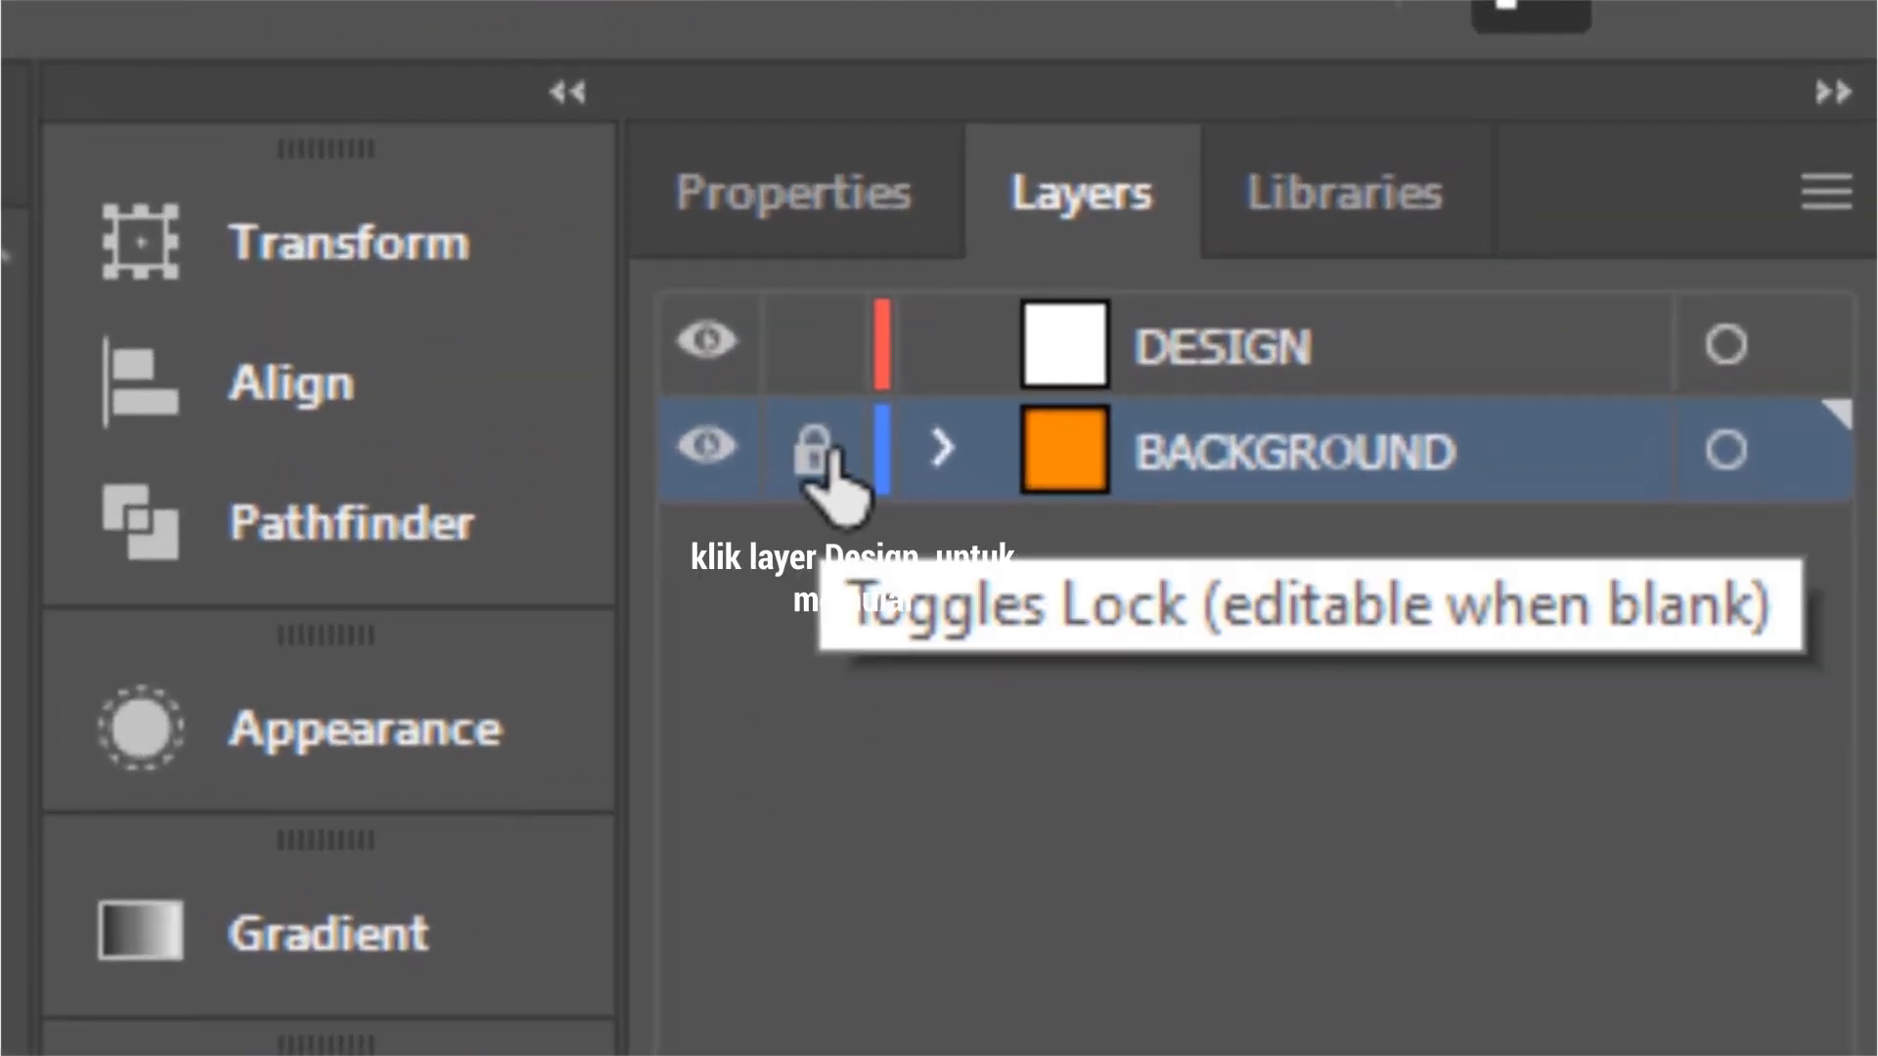
click(1201, 376)
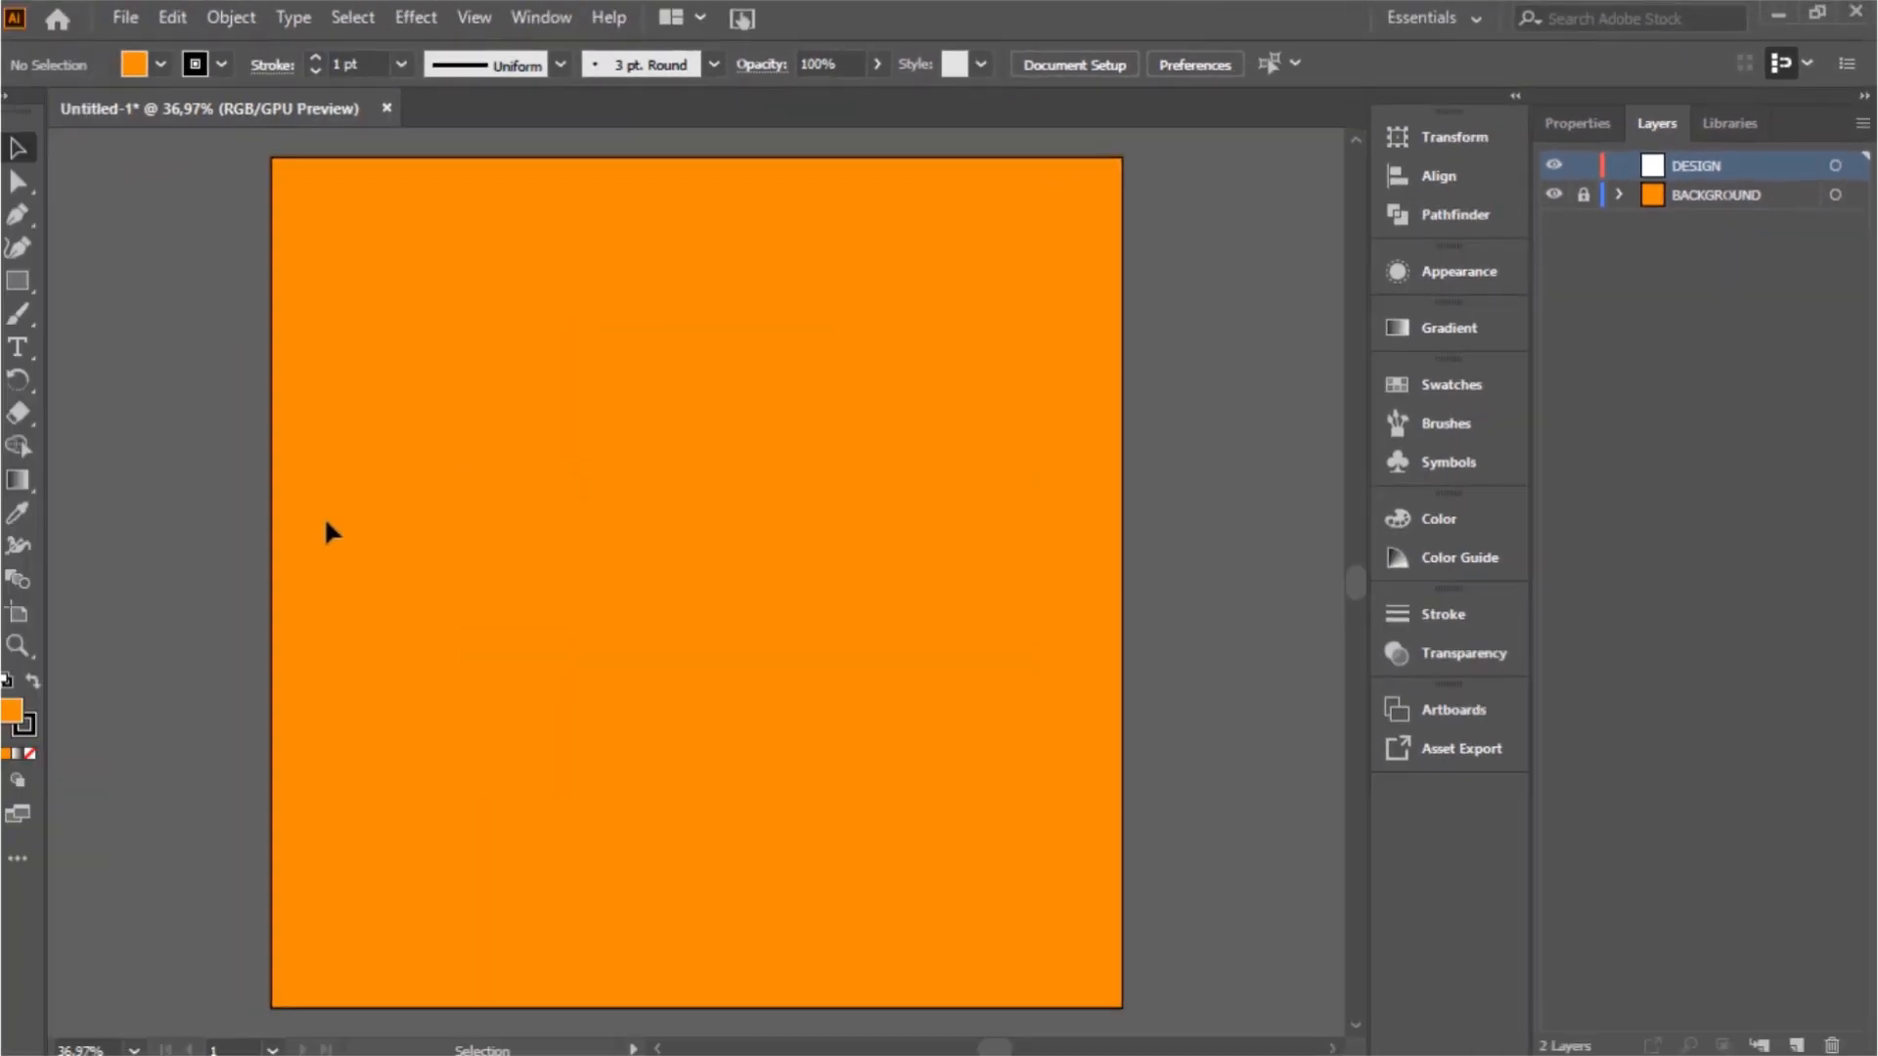
Draw a circle outward from its centre in the upper middle of the artboard, about 60% of the artboard's width.
right_click(29, 279)
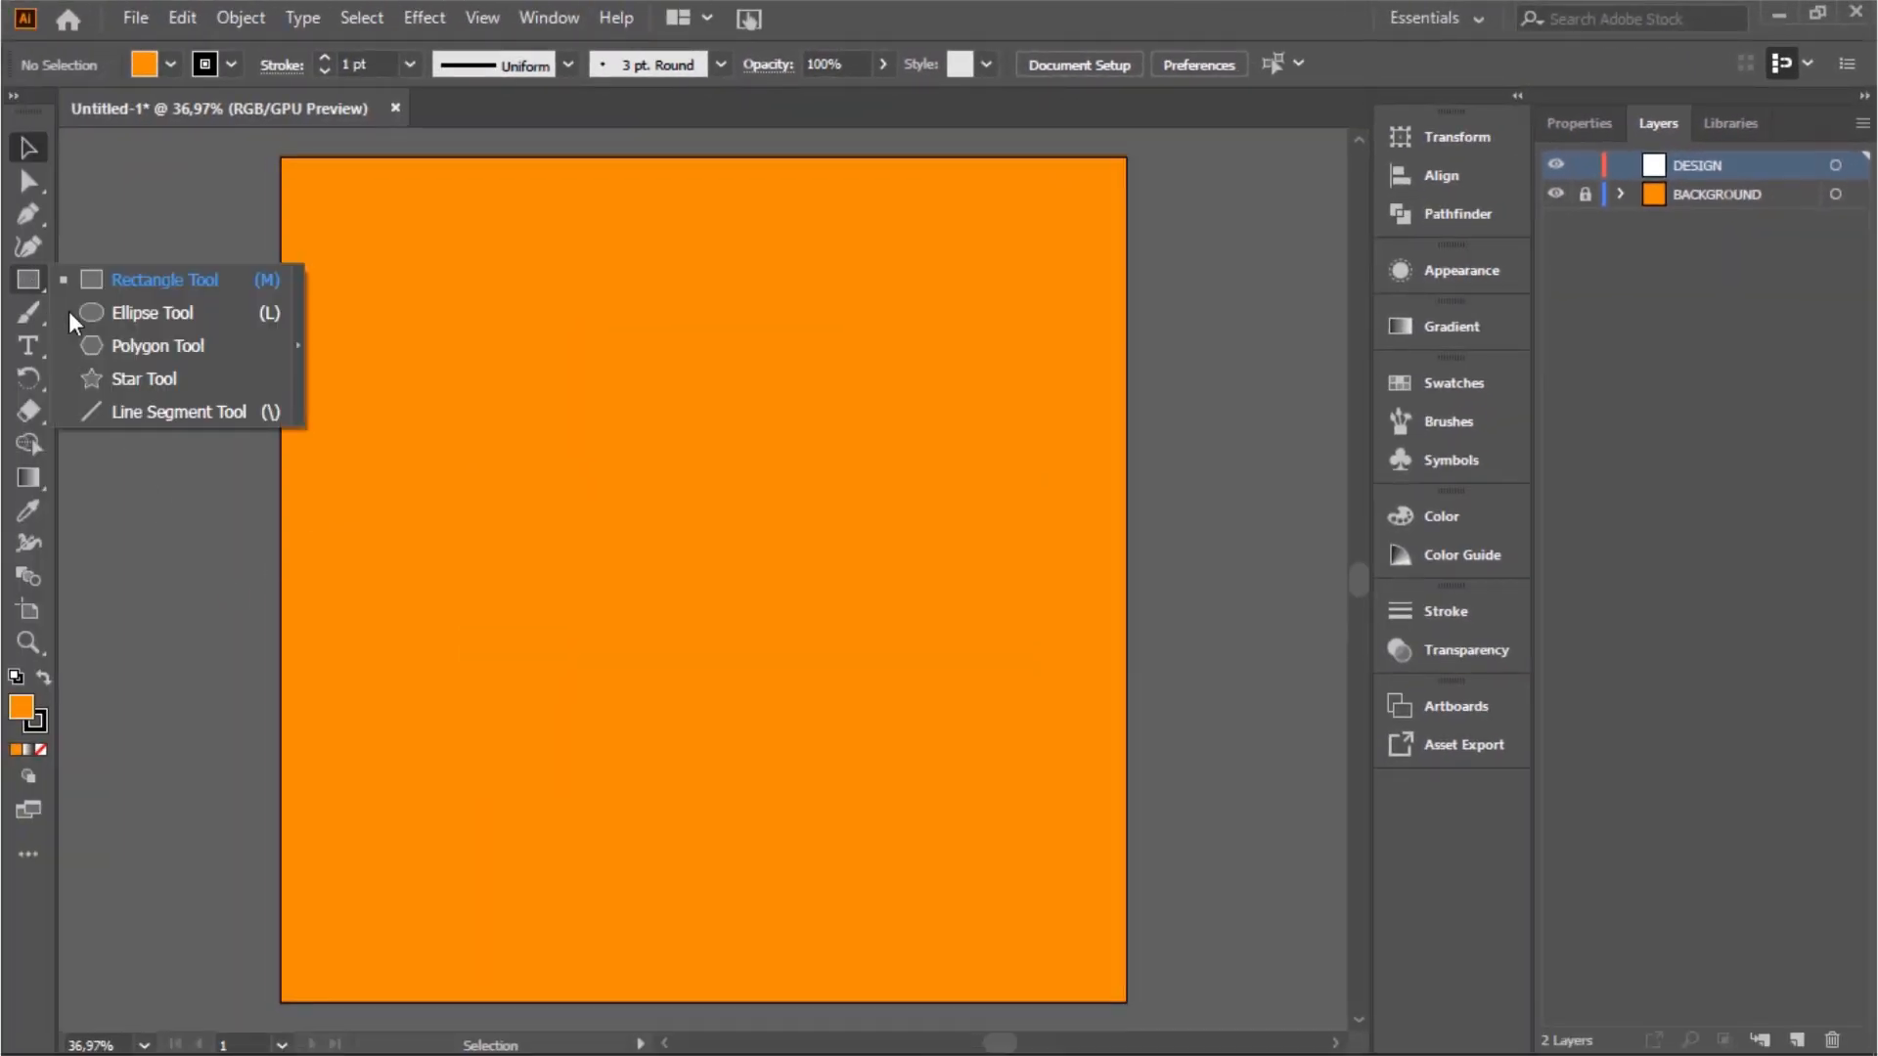
click(227, 311)
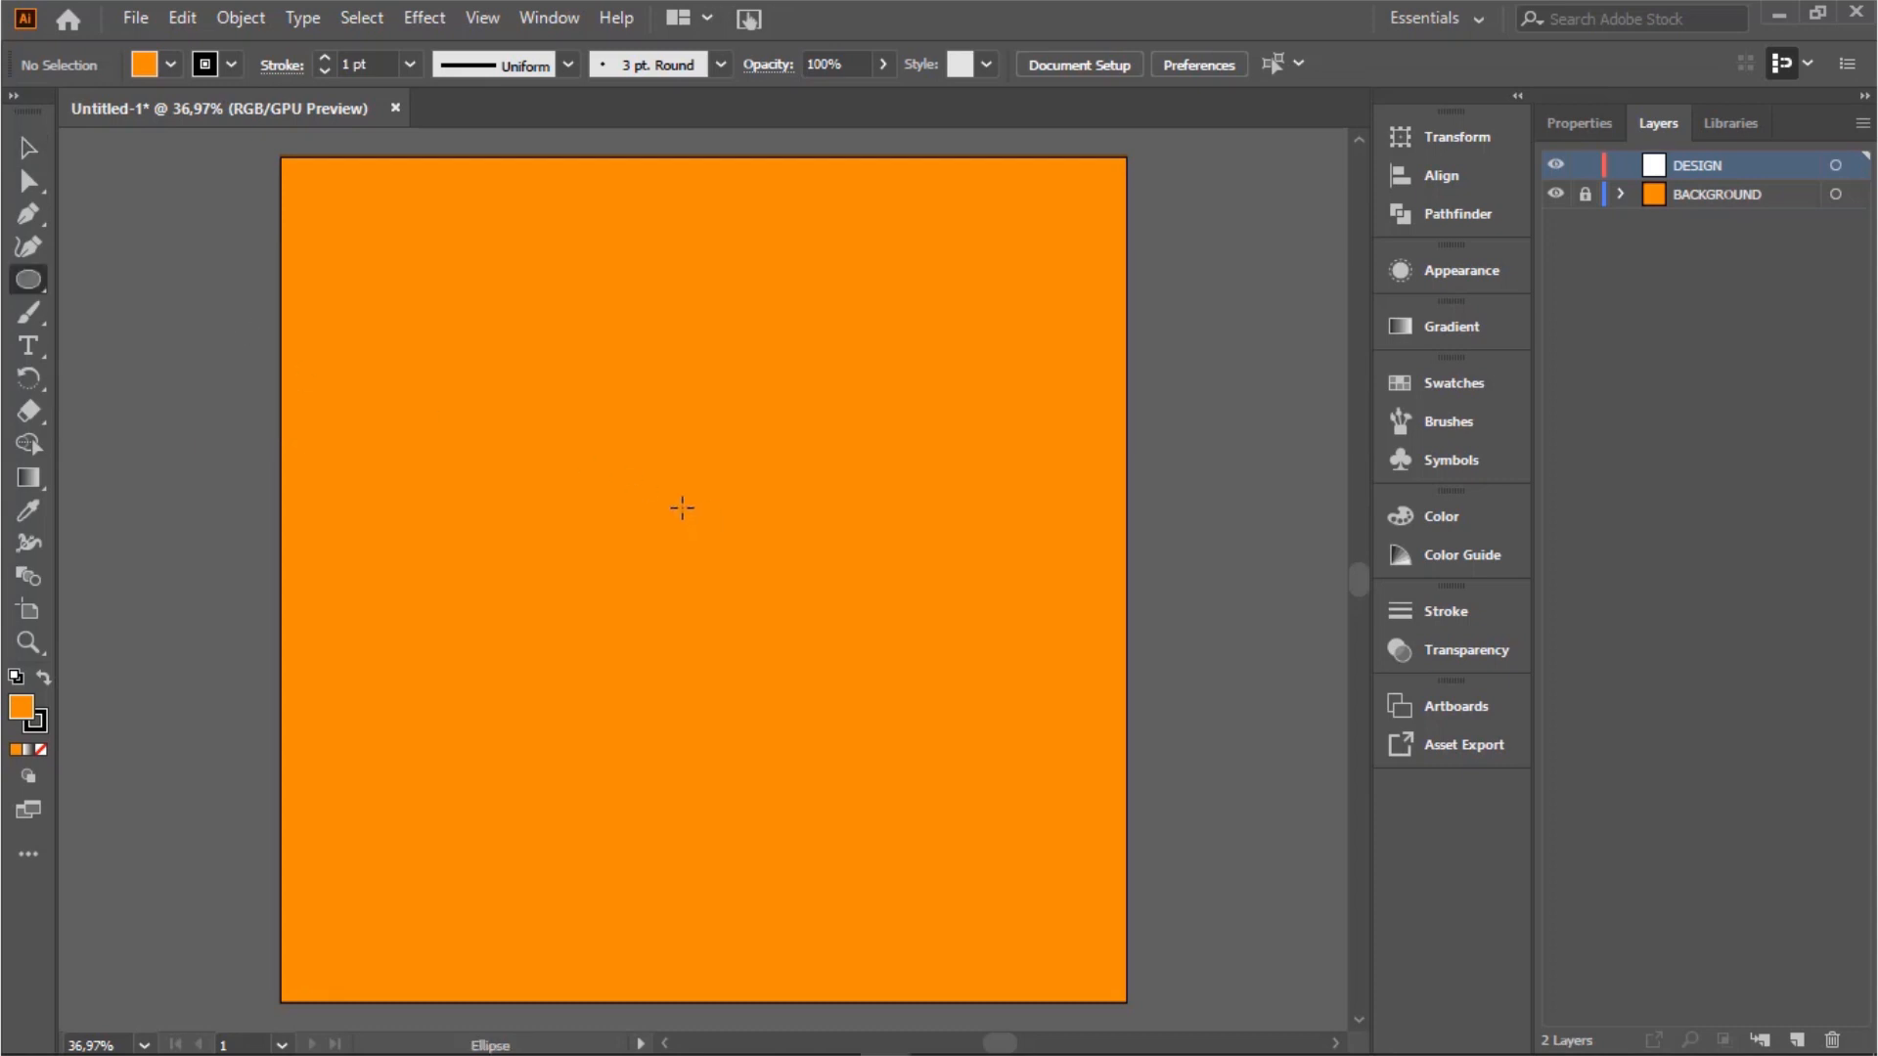
drag(682, 511, 879, 685)
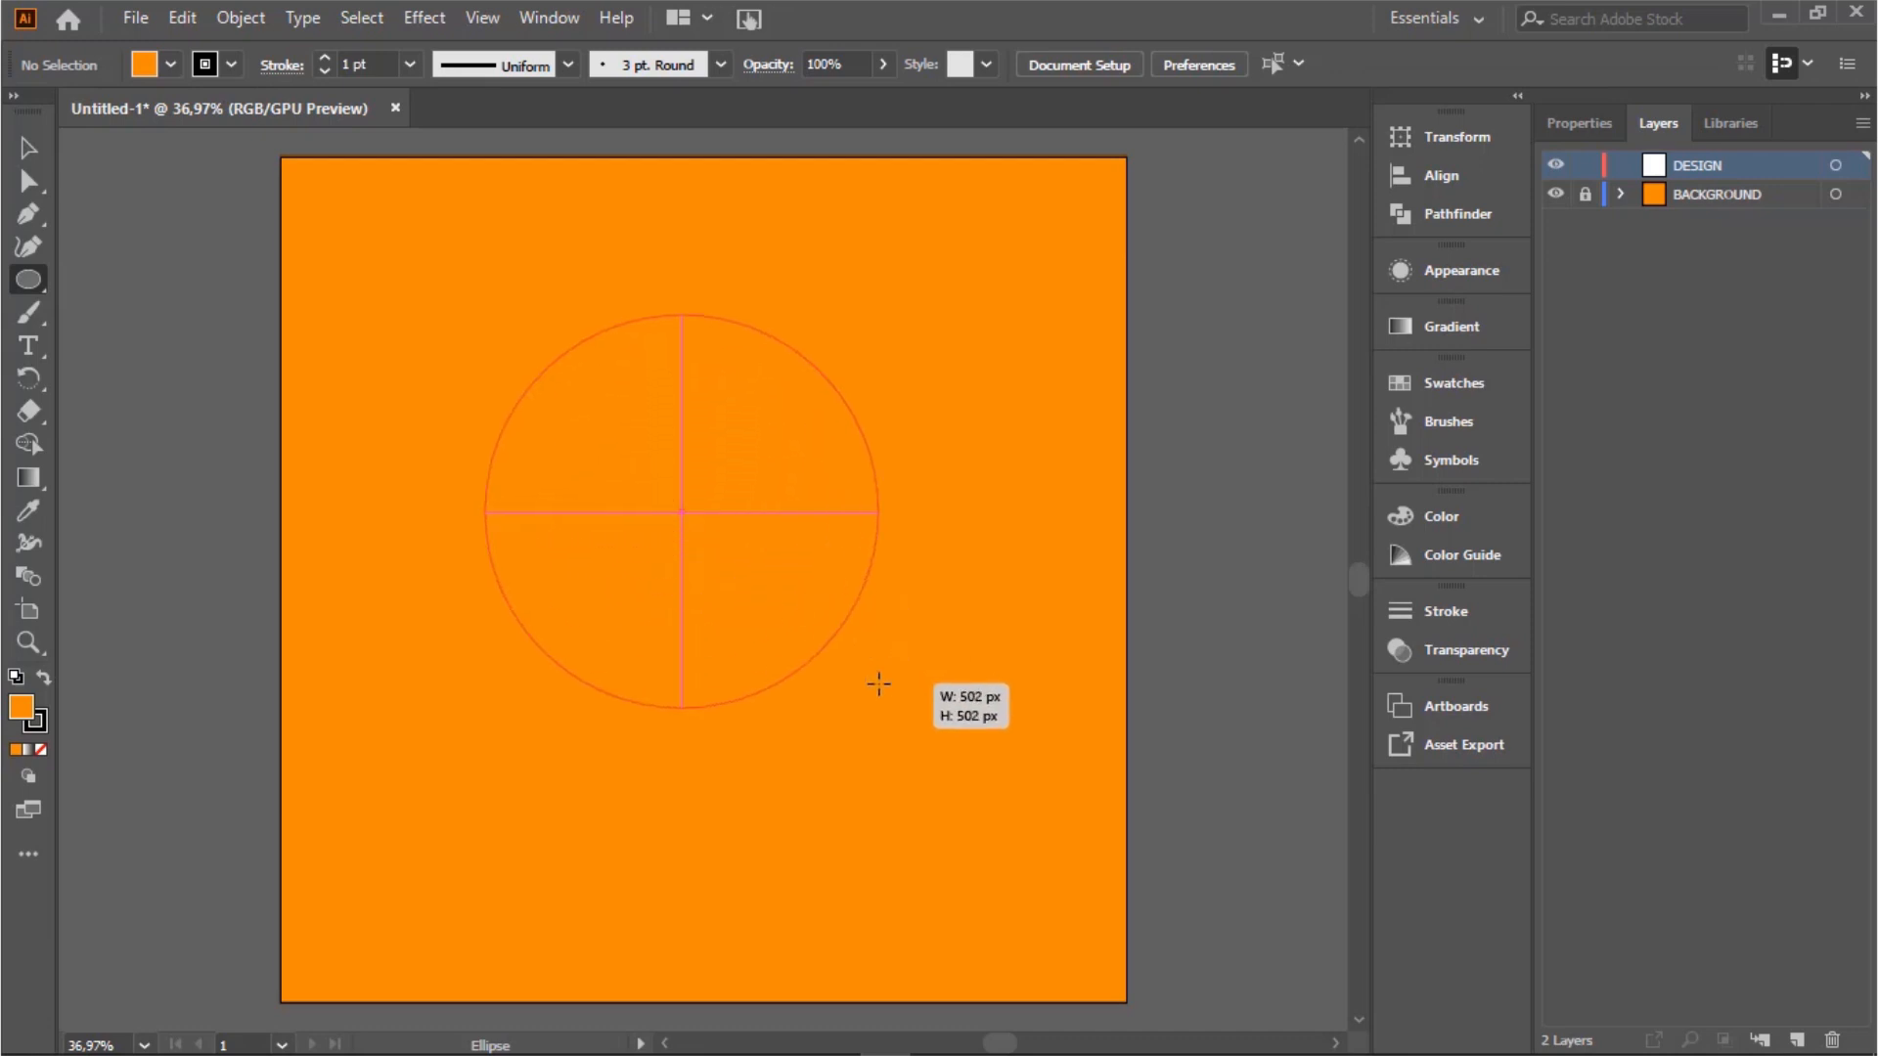
drag(880, 684, 934, 727)
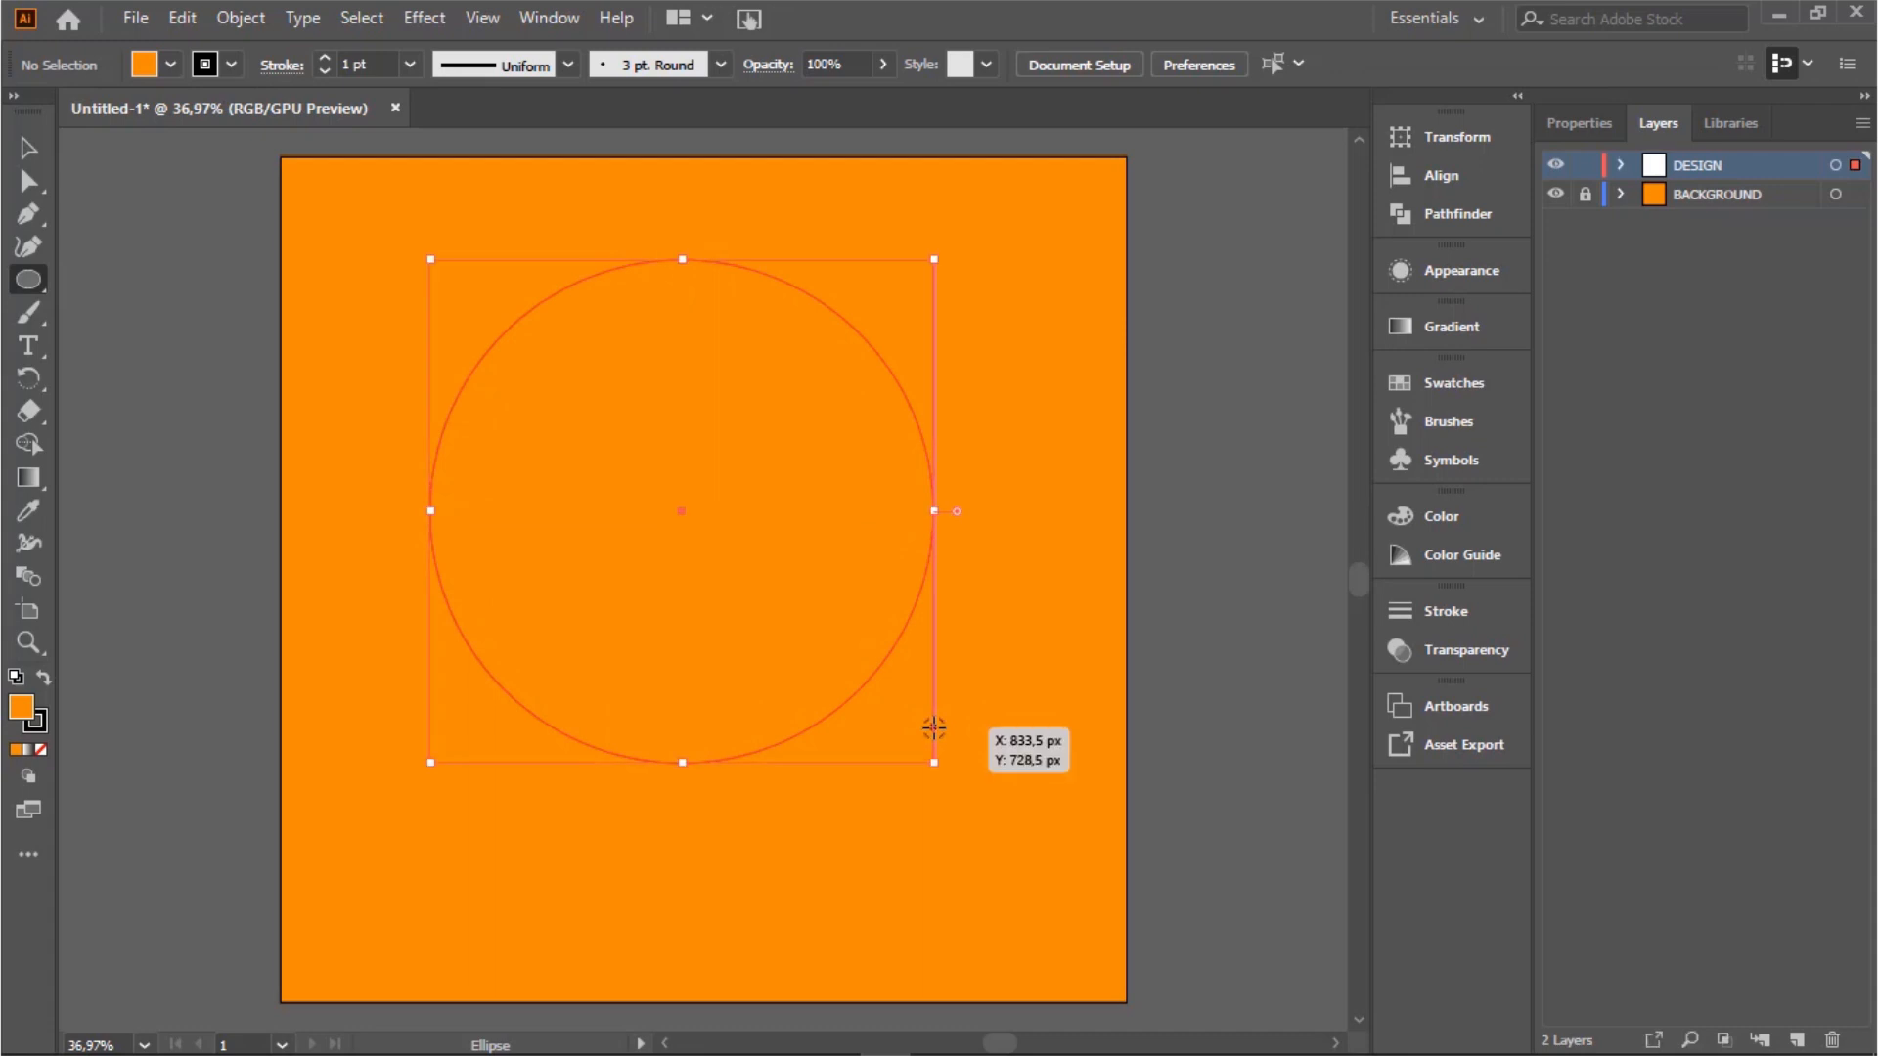
Centre the circle horizontally and vertically on the artboard, then deselect it.
click(43, 149)
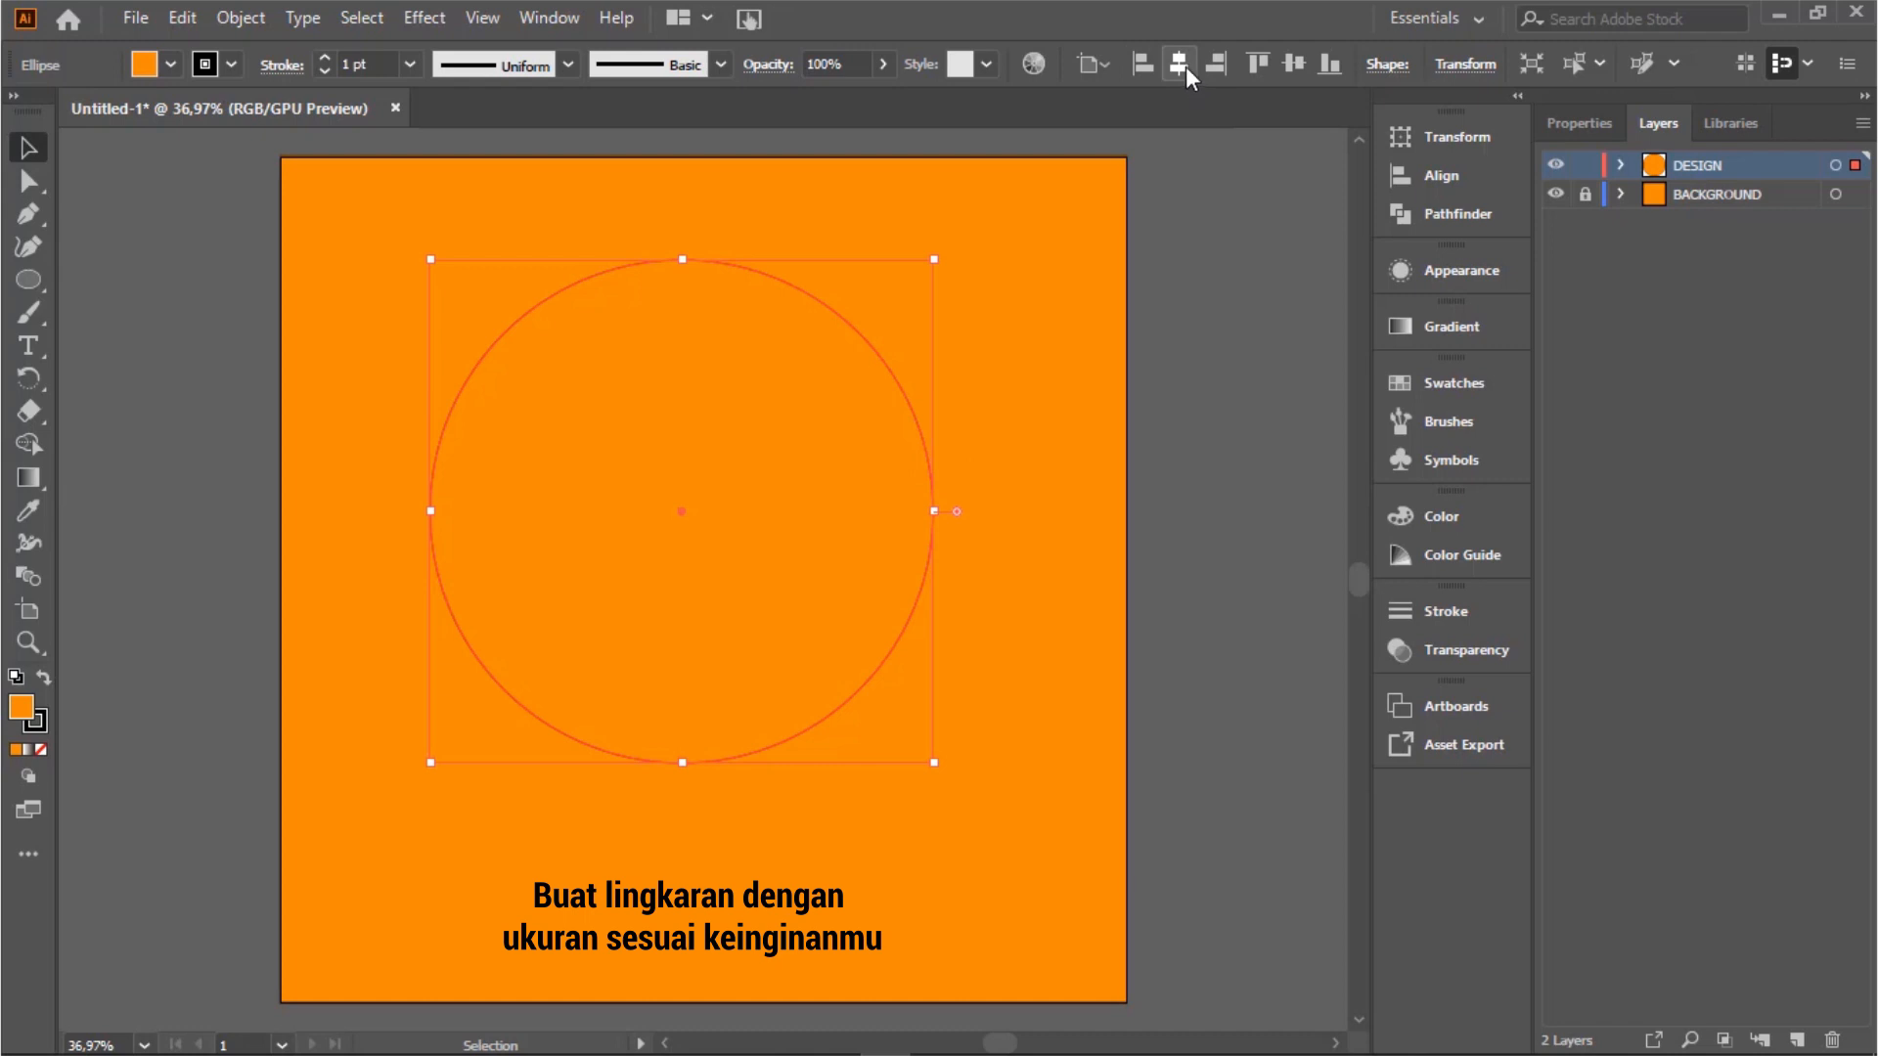
click(1094, 63)
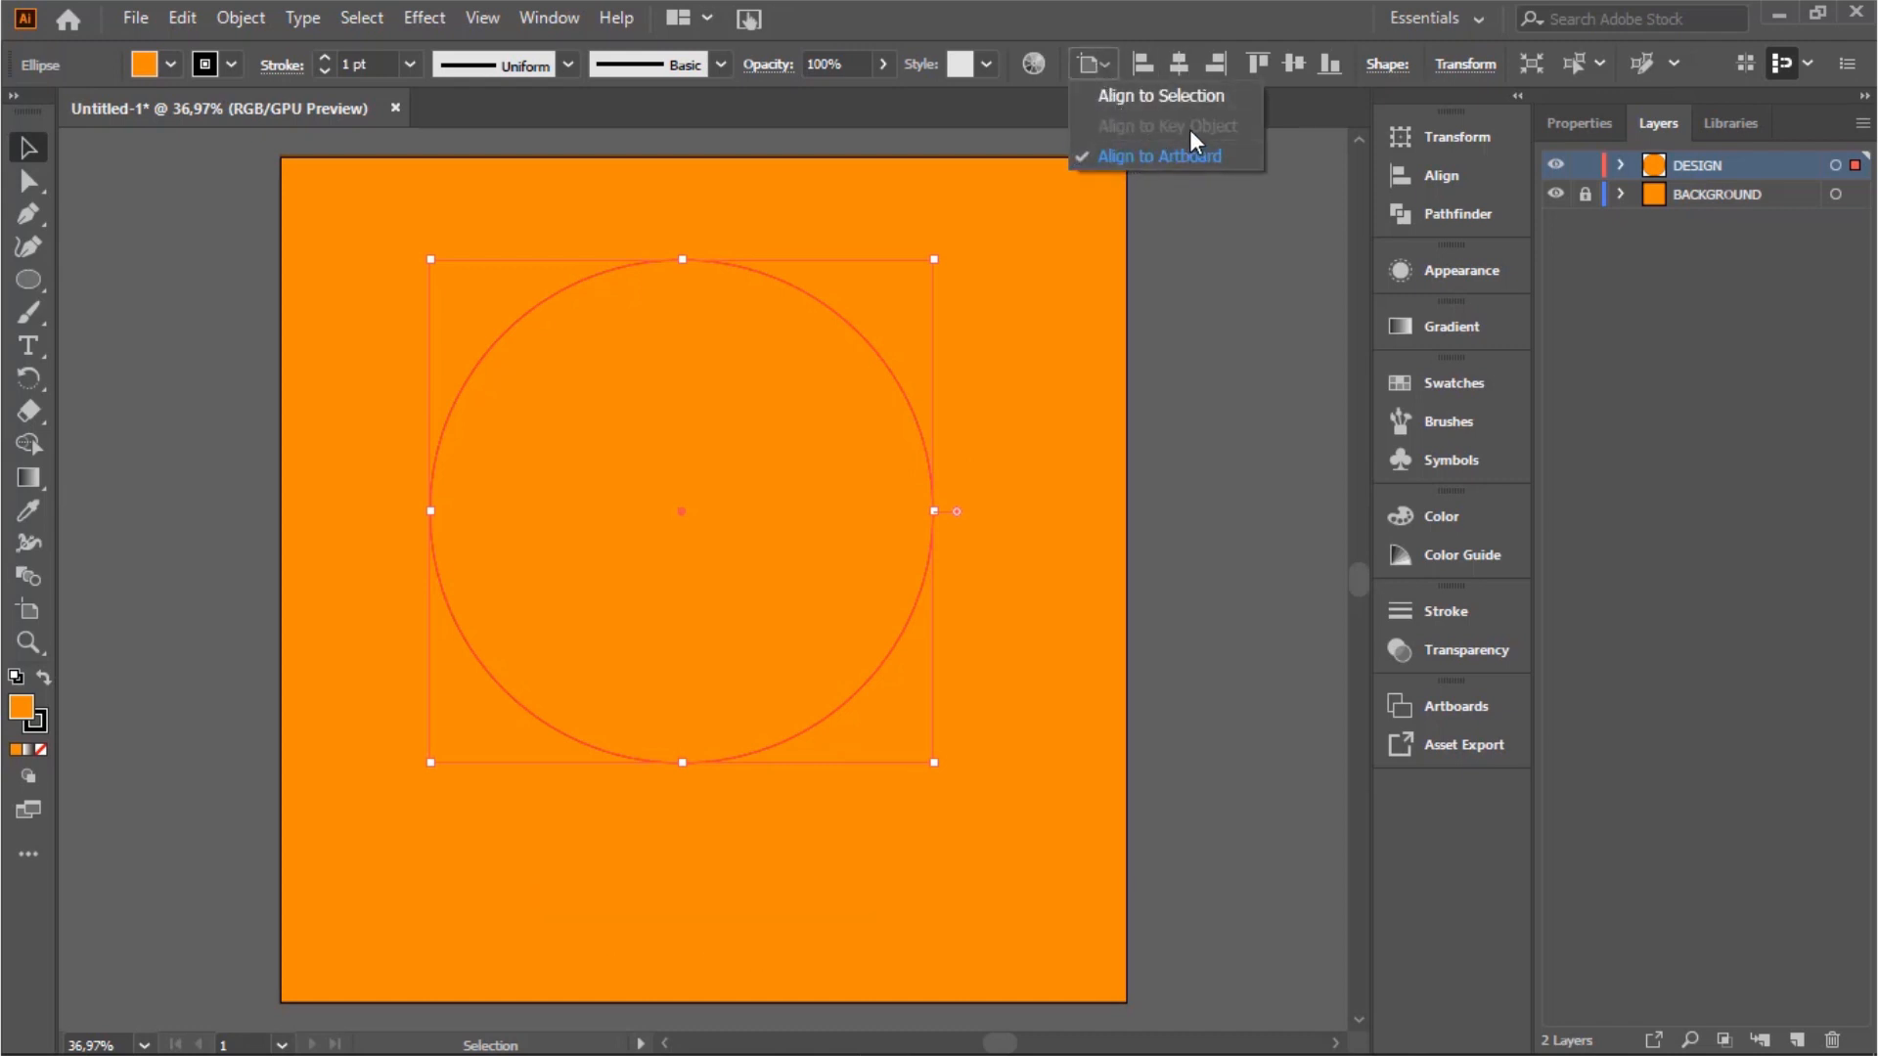
click(1184, 68)
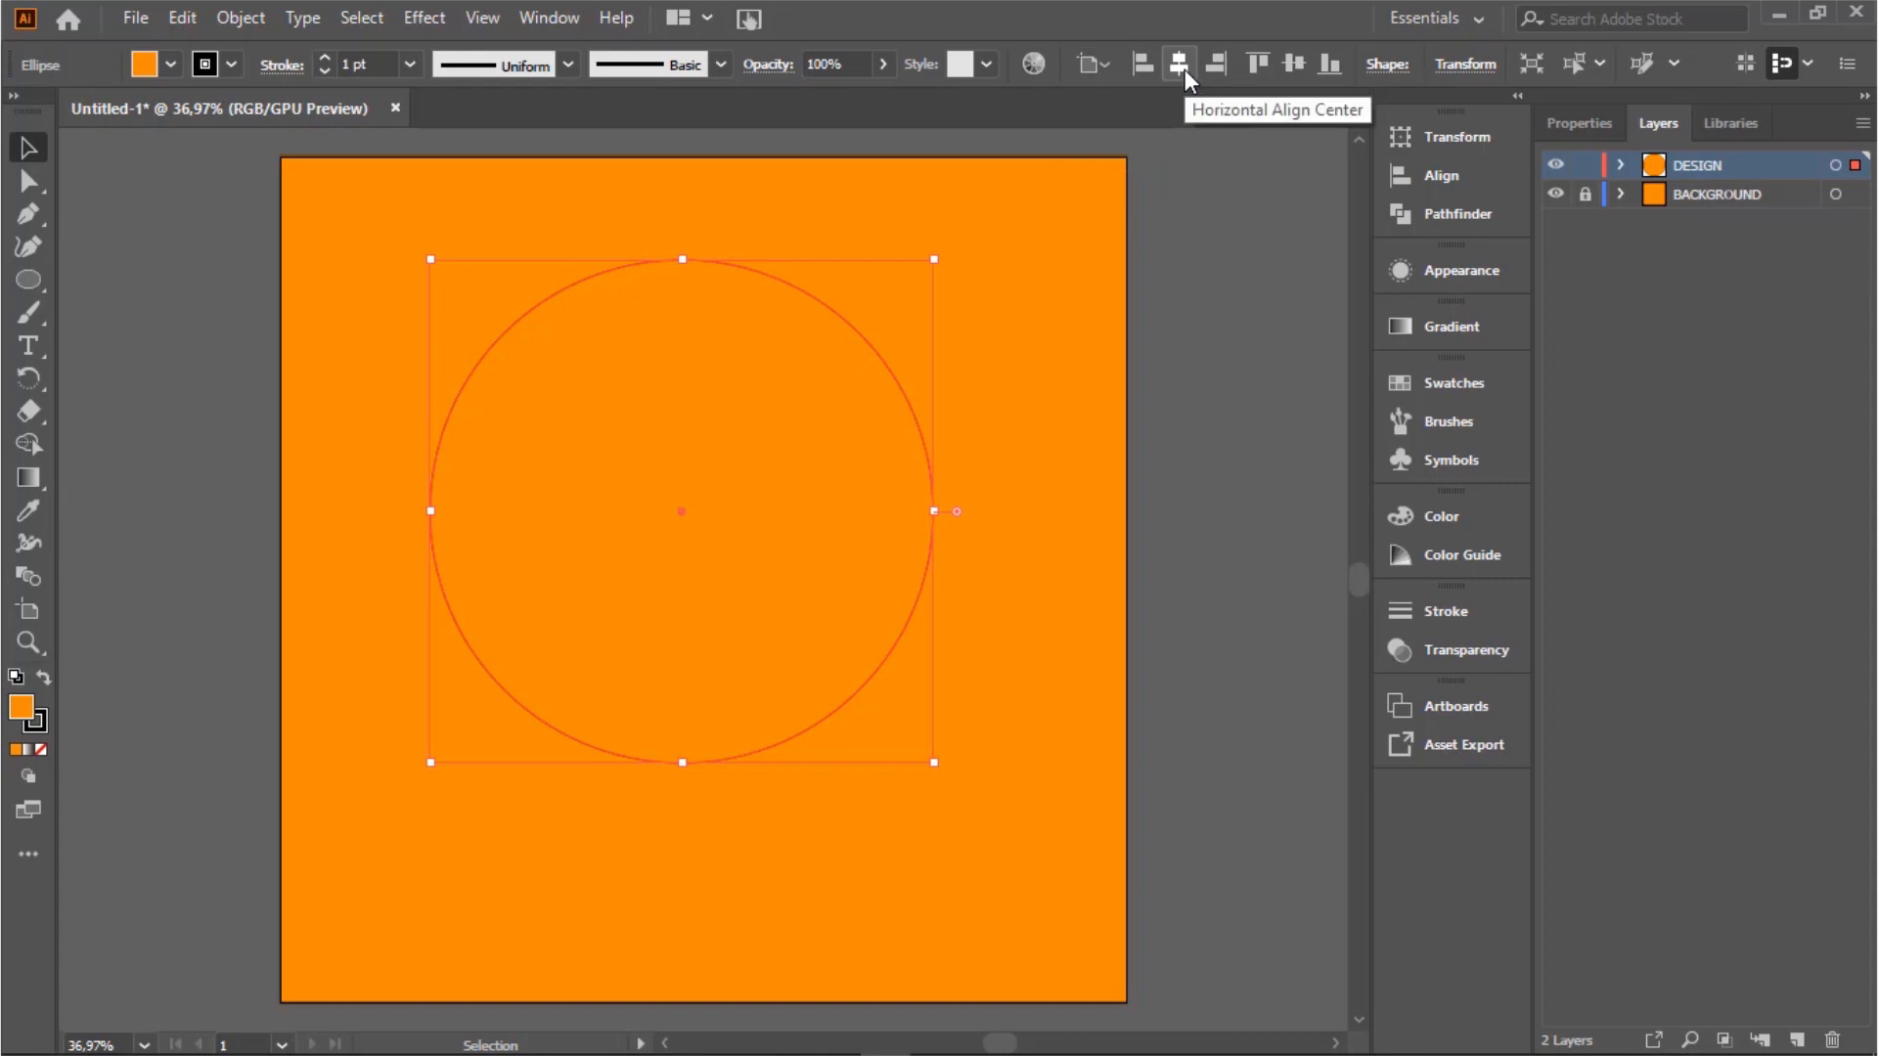
click(1301, 71)
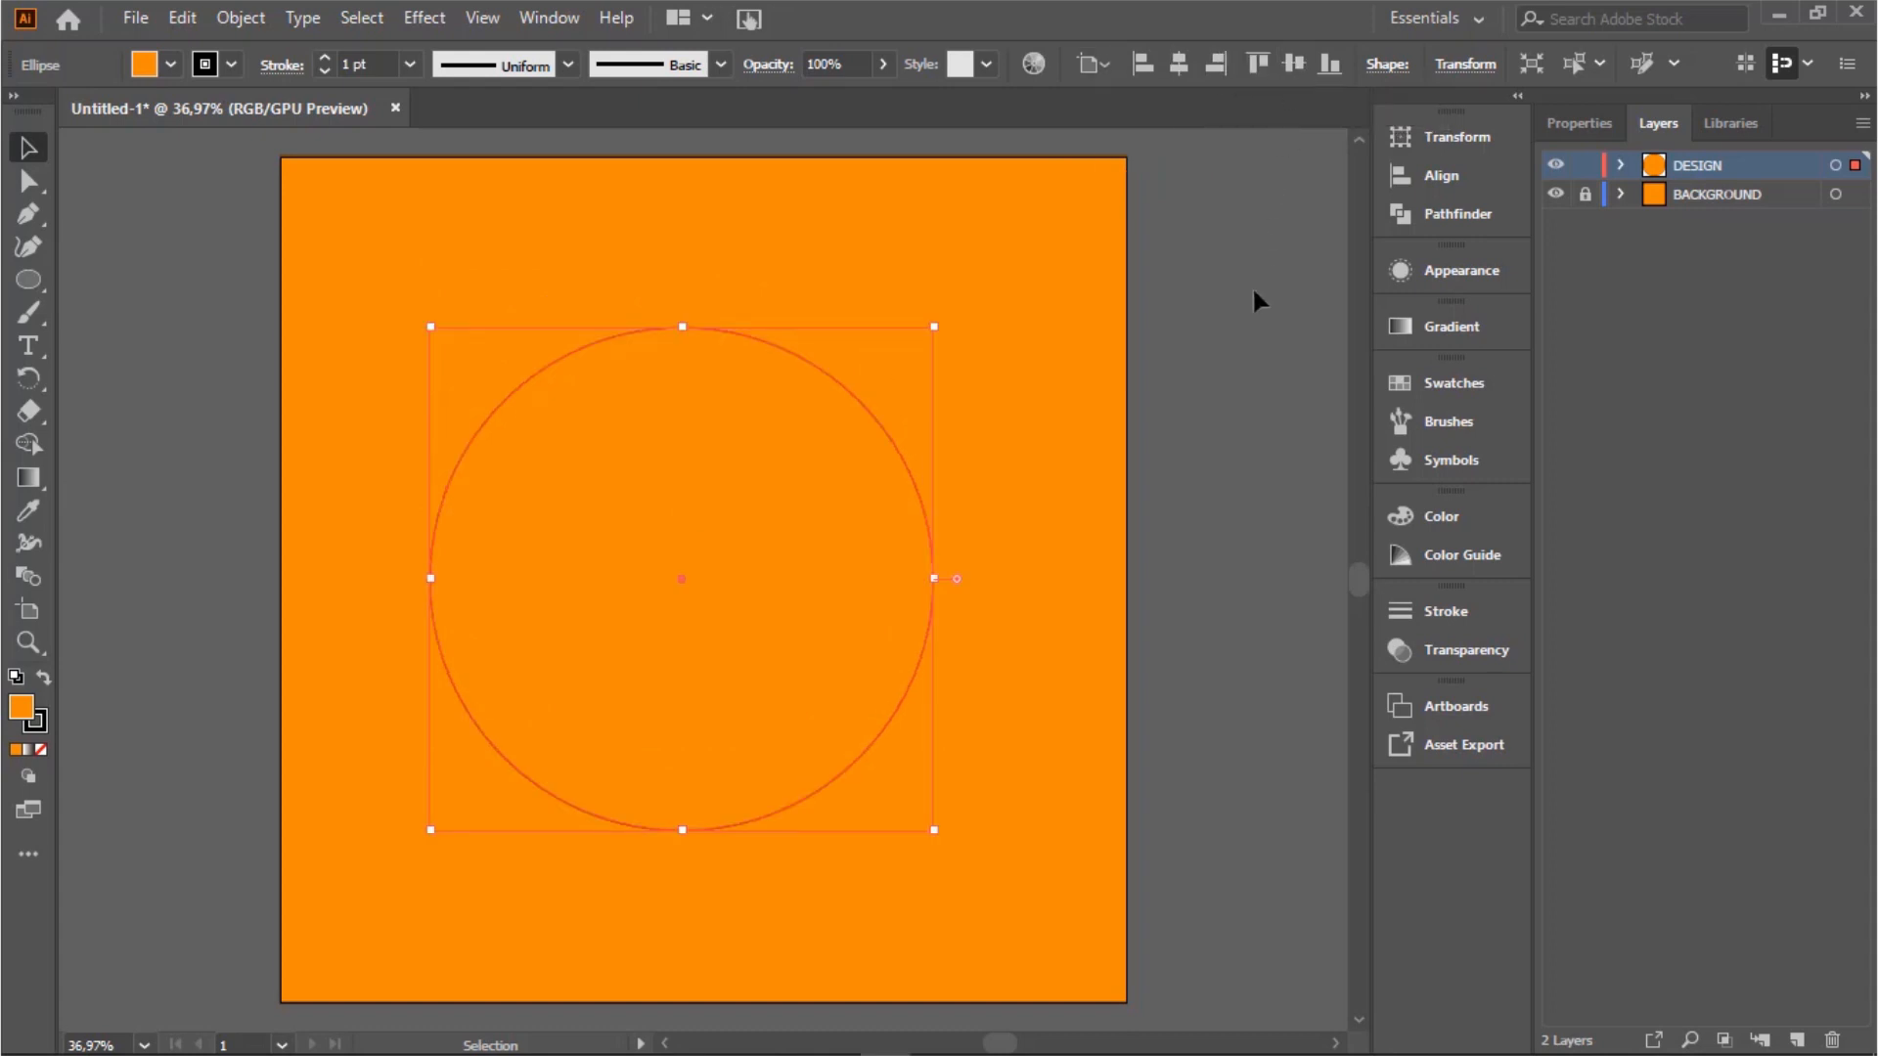
click(1184, 63)
click(1191, 426)
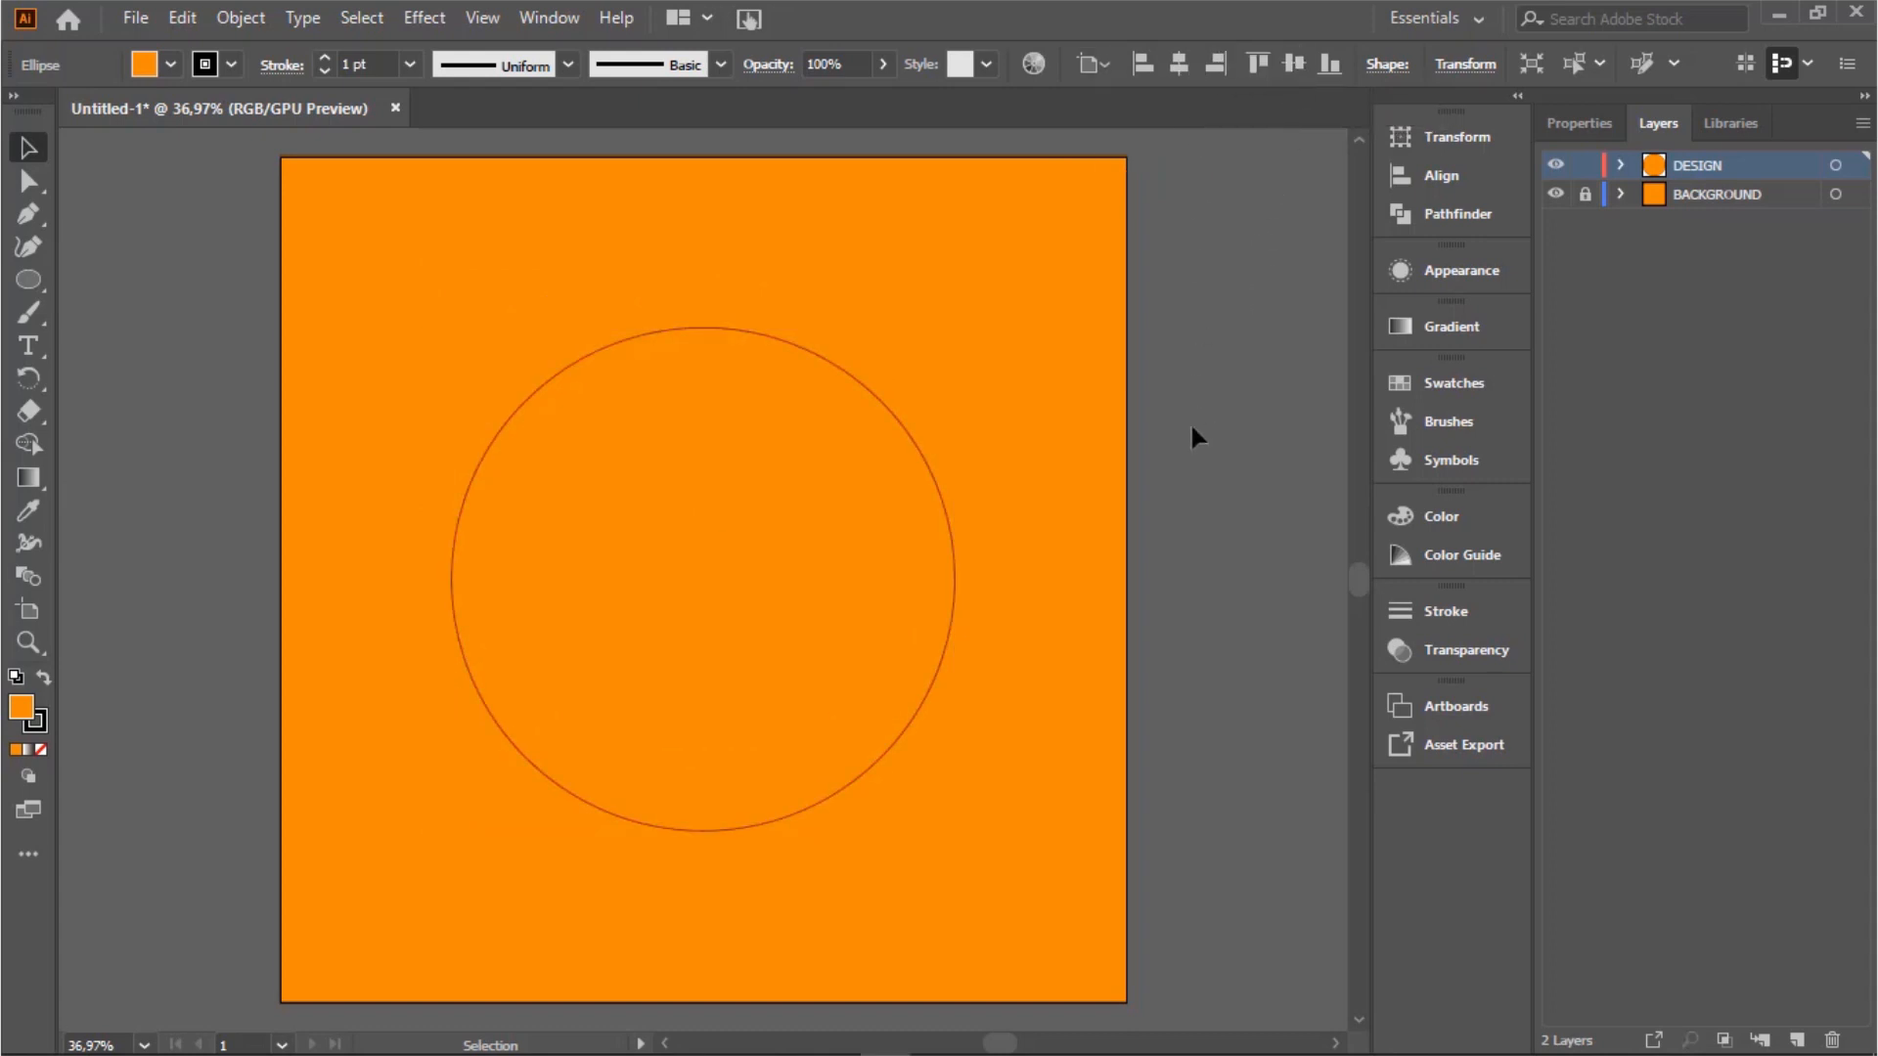
Delete the circle's rightmost anchor point to leave only the left half circle.
click(21, 191)
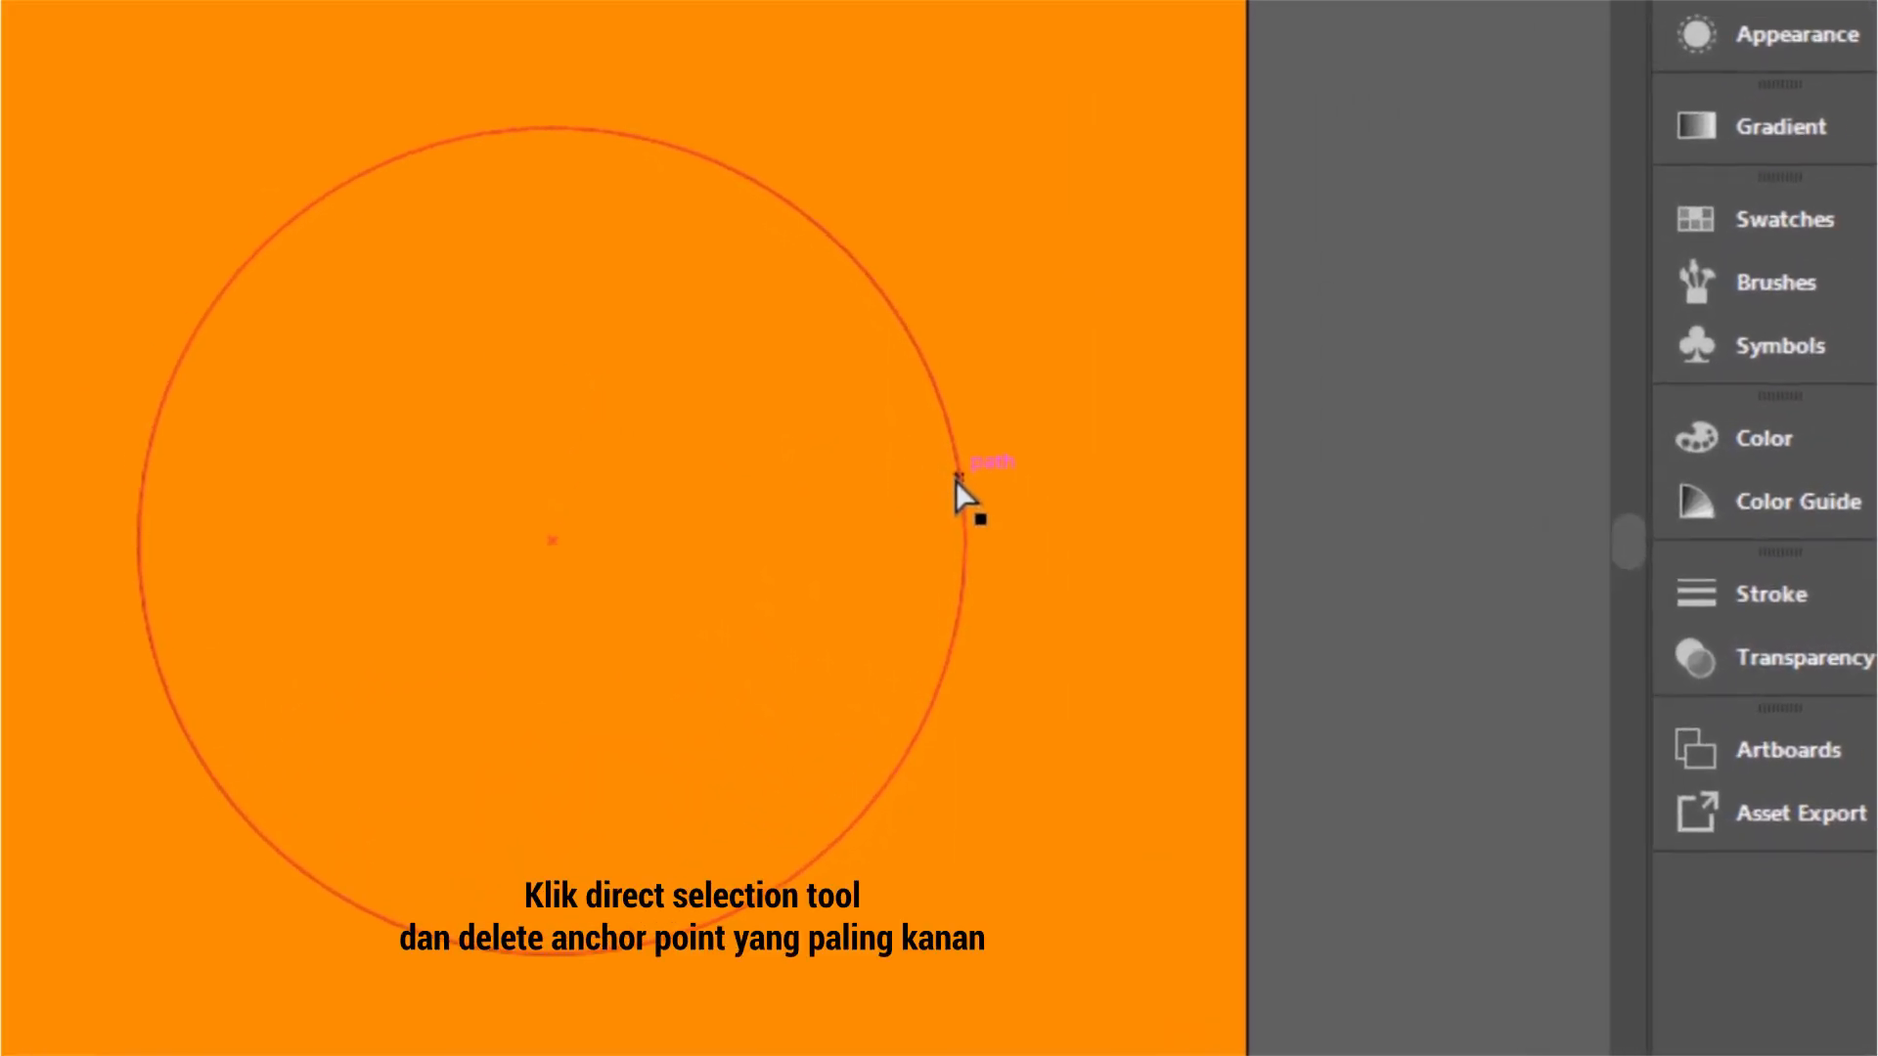
click(950, 553)
click(968, 539)
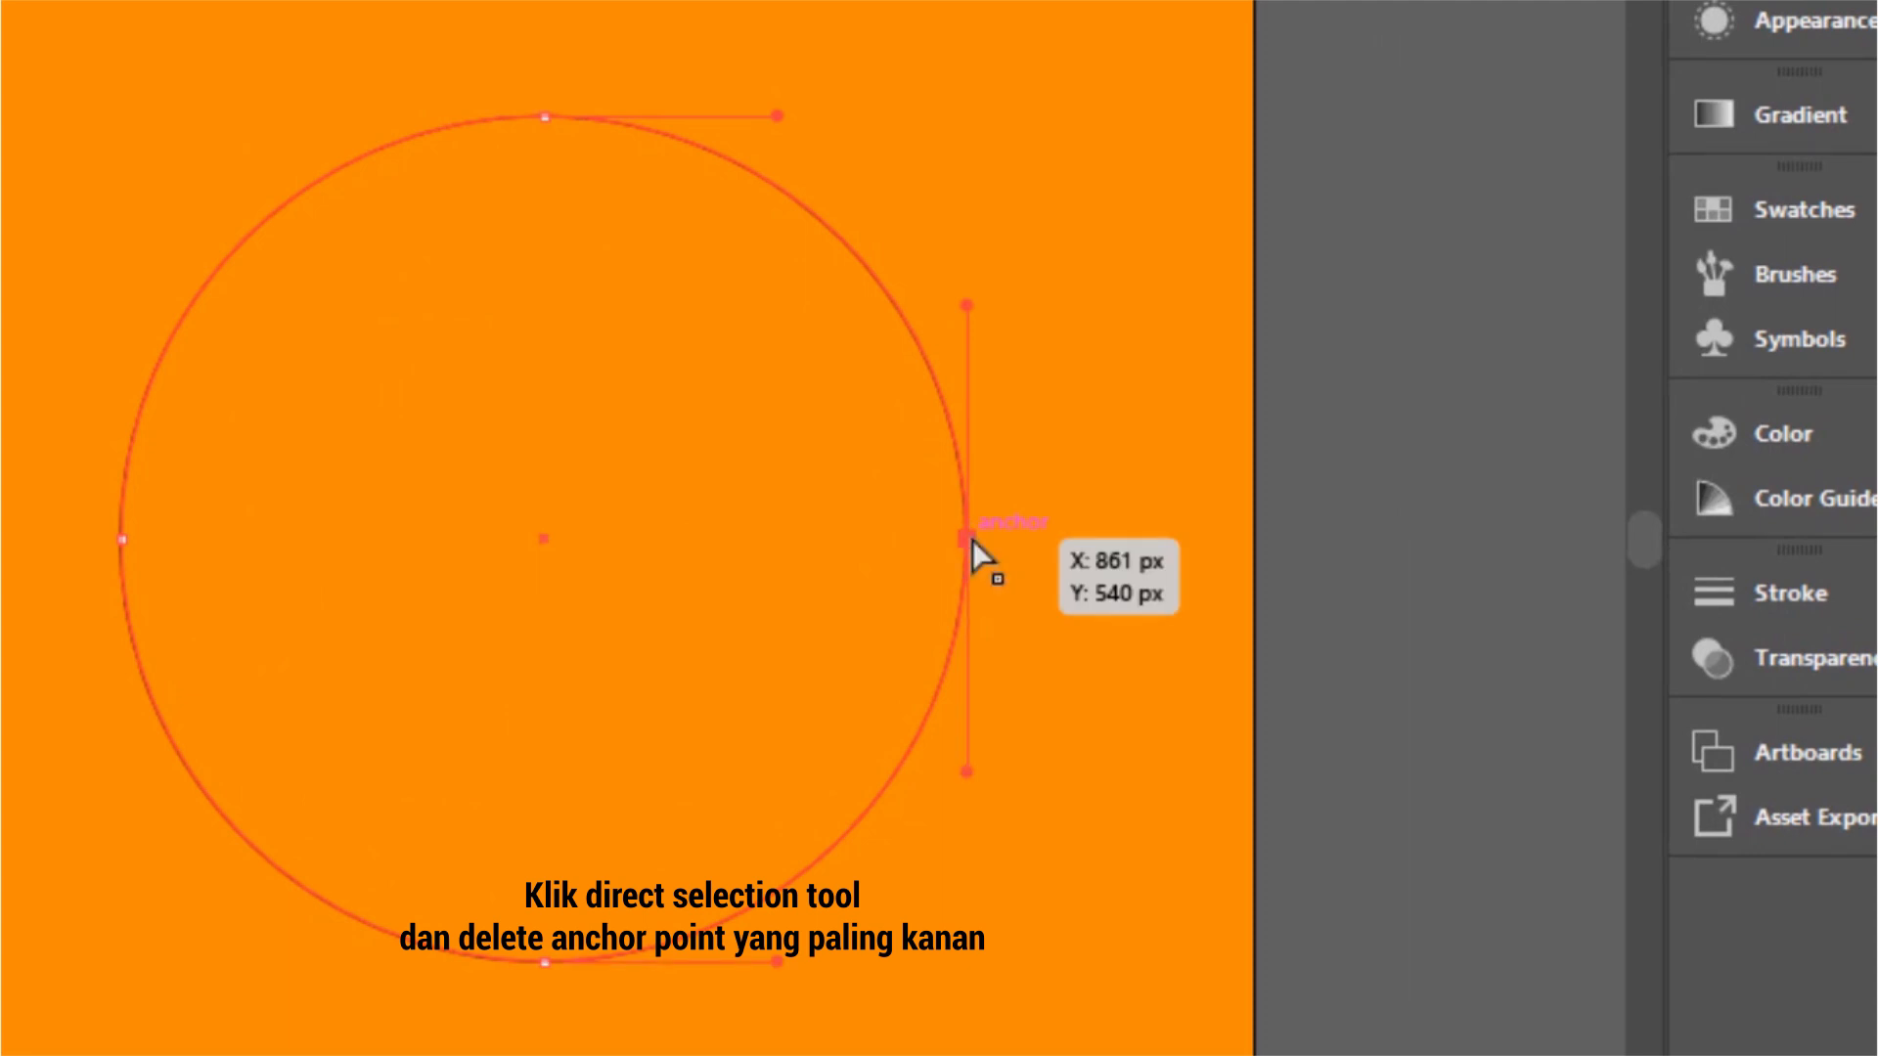
key(Delete)
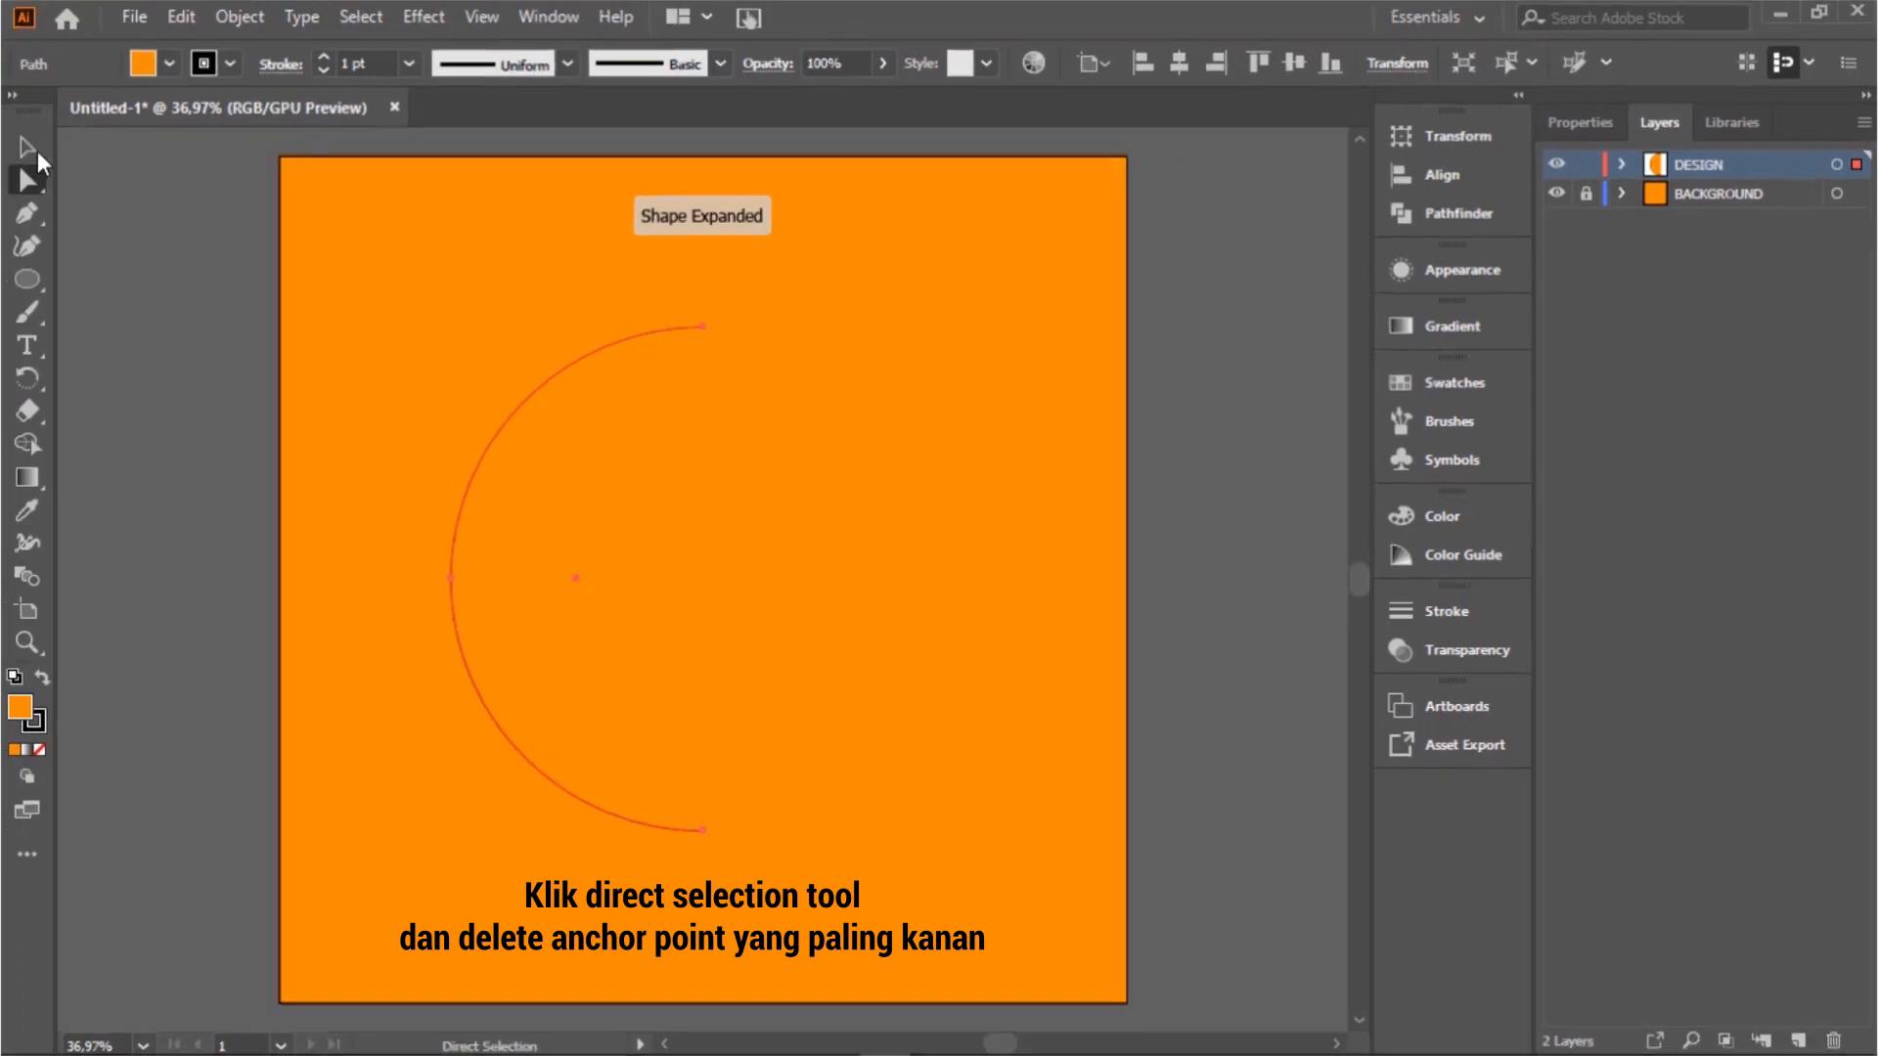
click(28, 148)
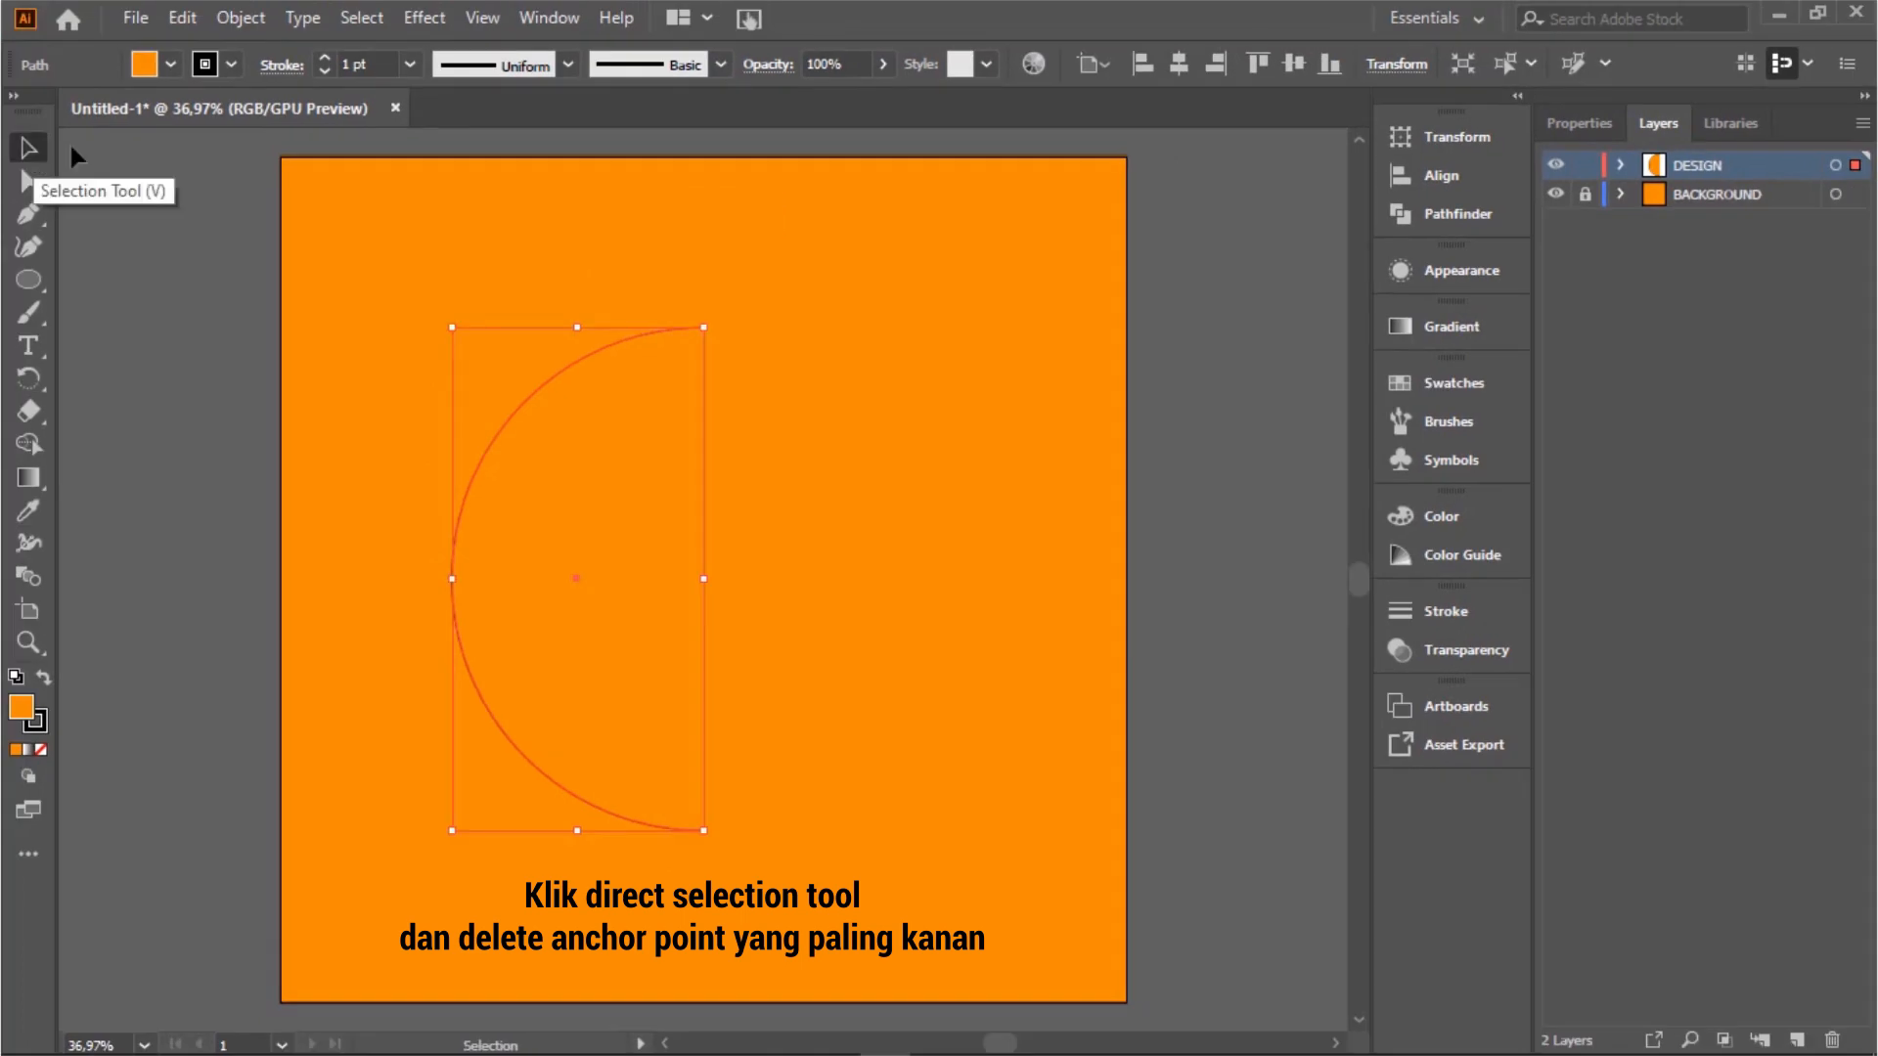
Set the half circle's stroke to None.
click(232, 66)
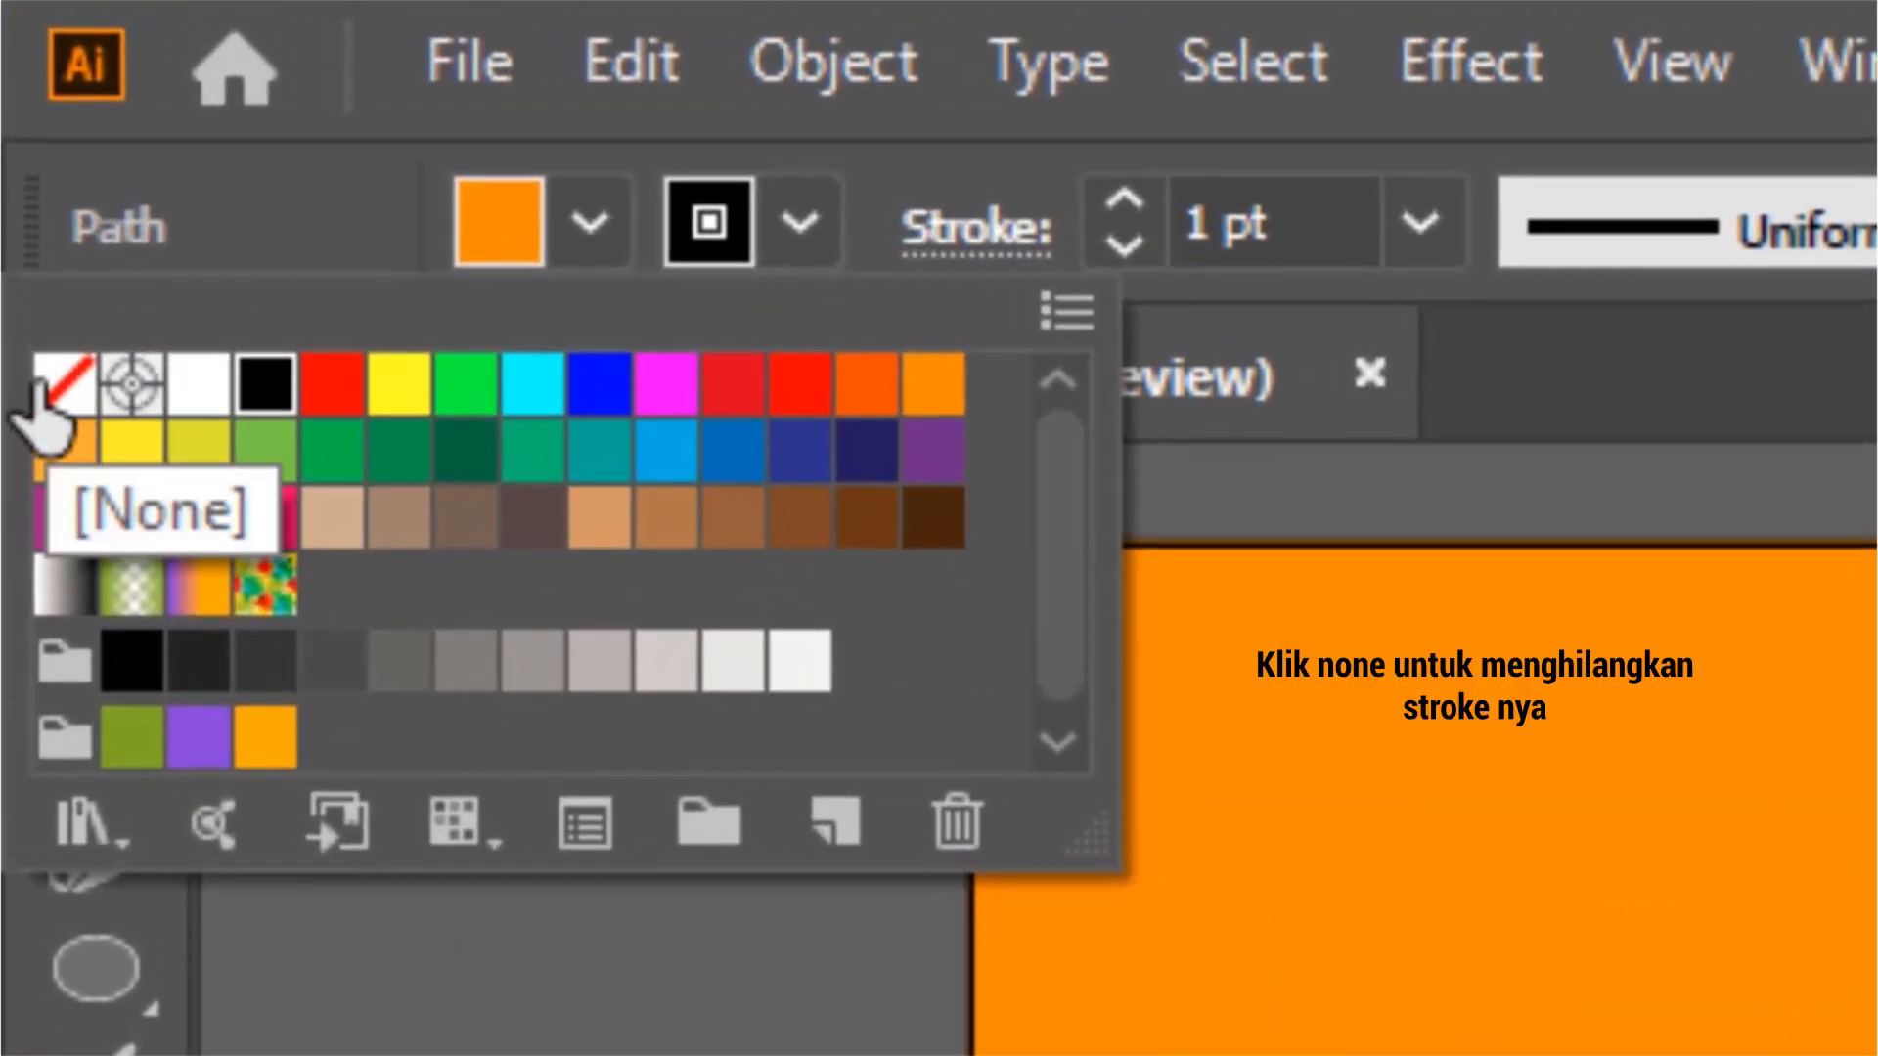
click(44, 383)
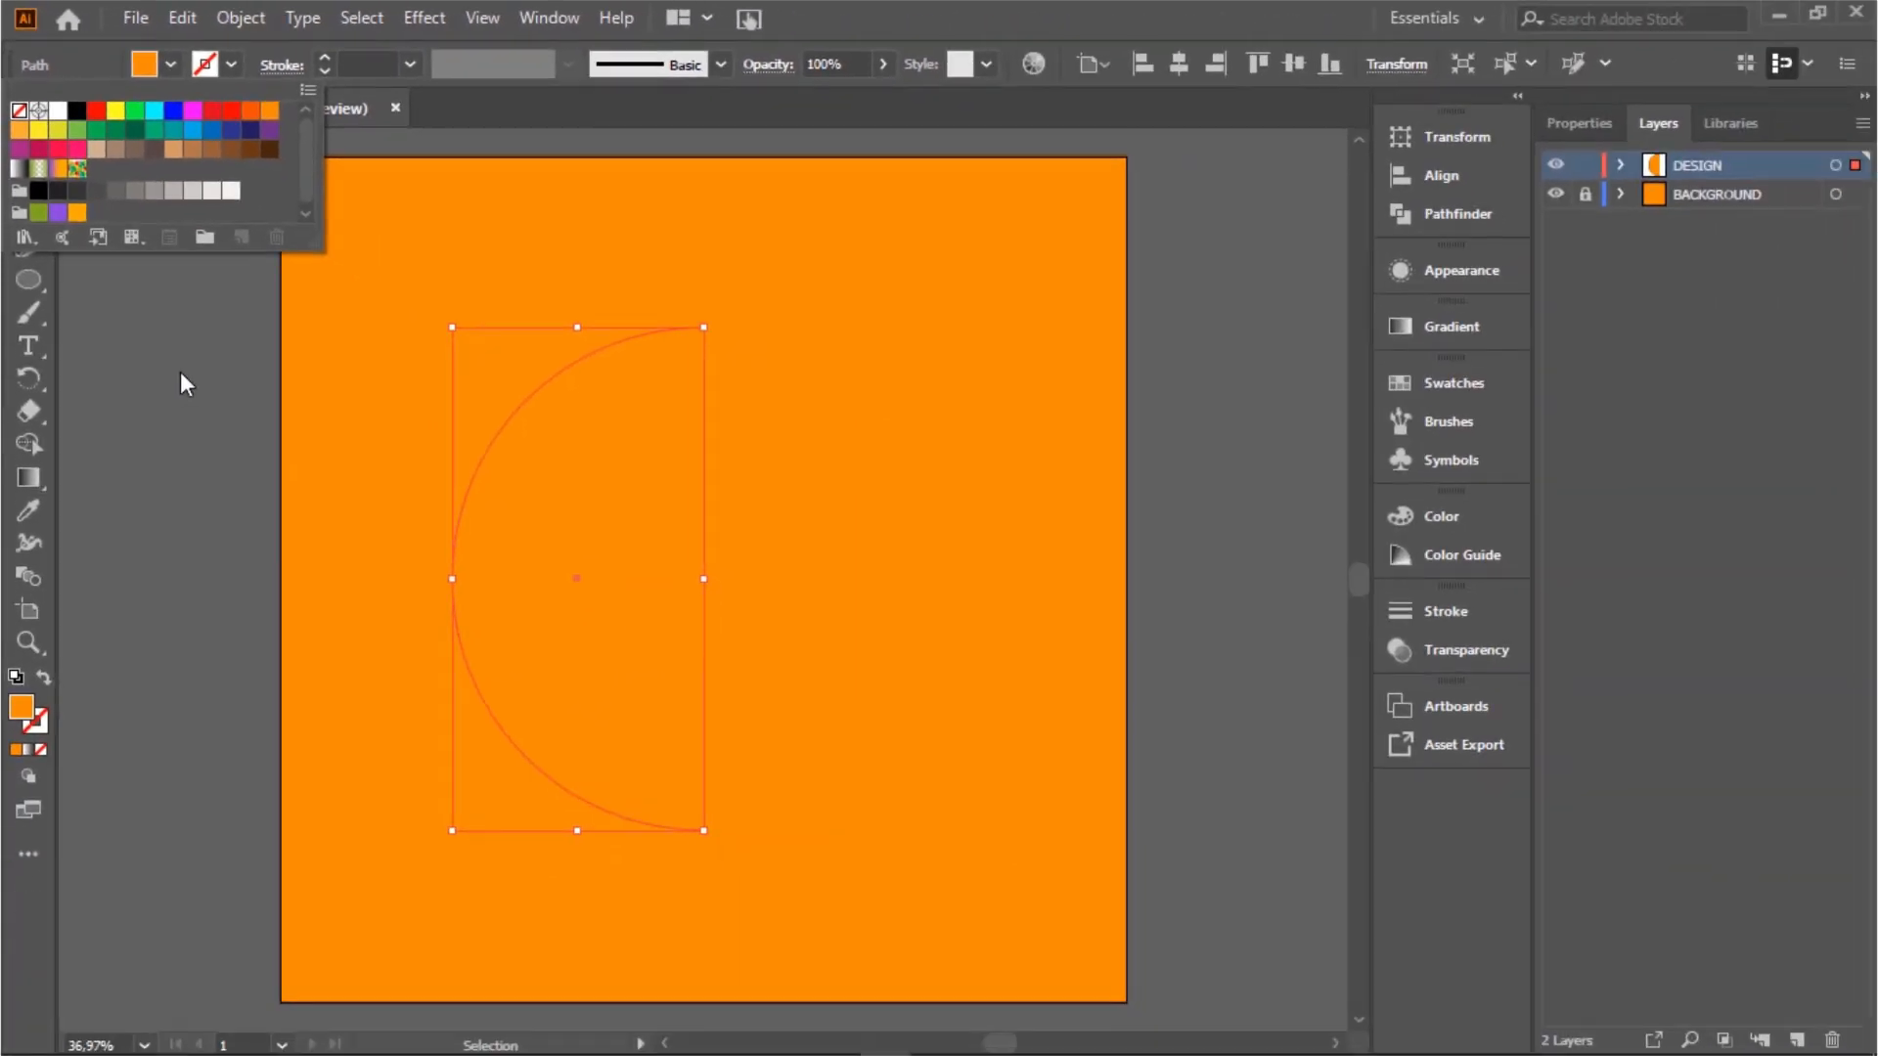
click(358, 782)
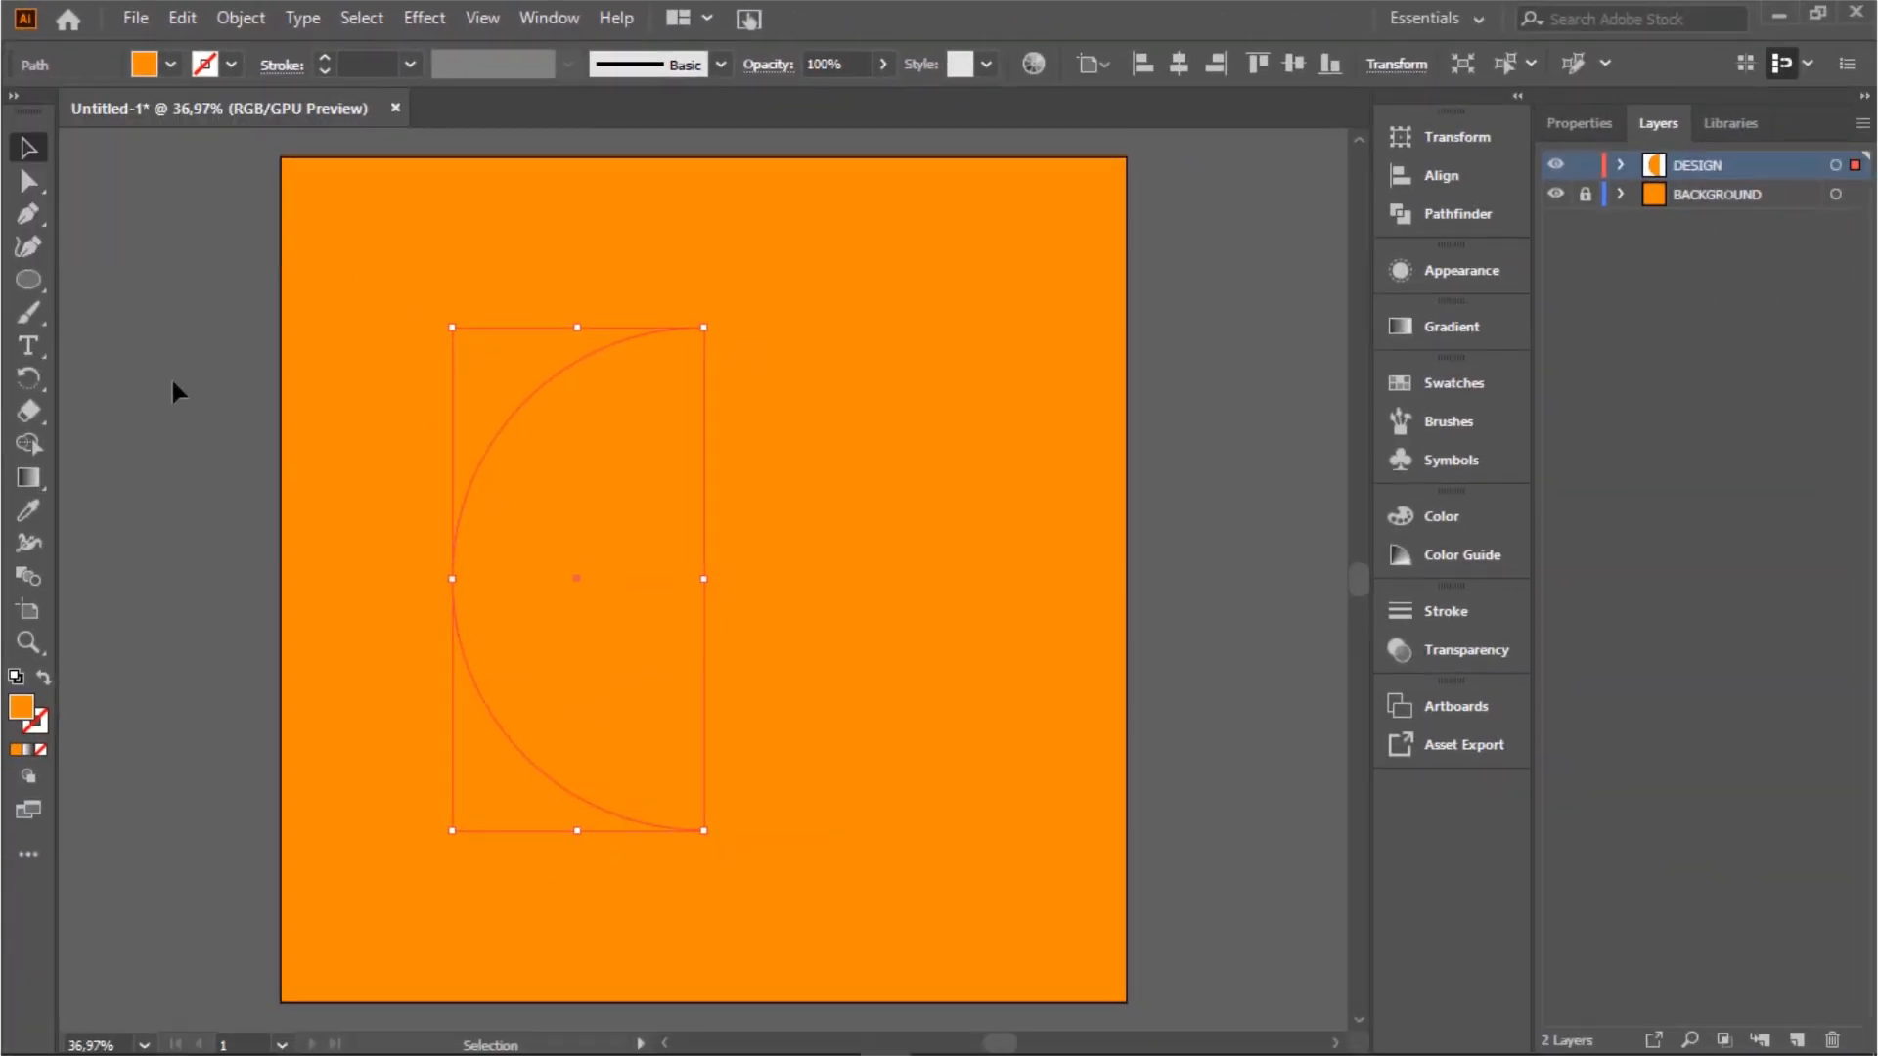
click(310, 406)
Move the half circle off the artboard to the empty area on its left and deselect it.
click(610, 499)
drag(560, 374, 64, 301)
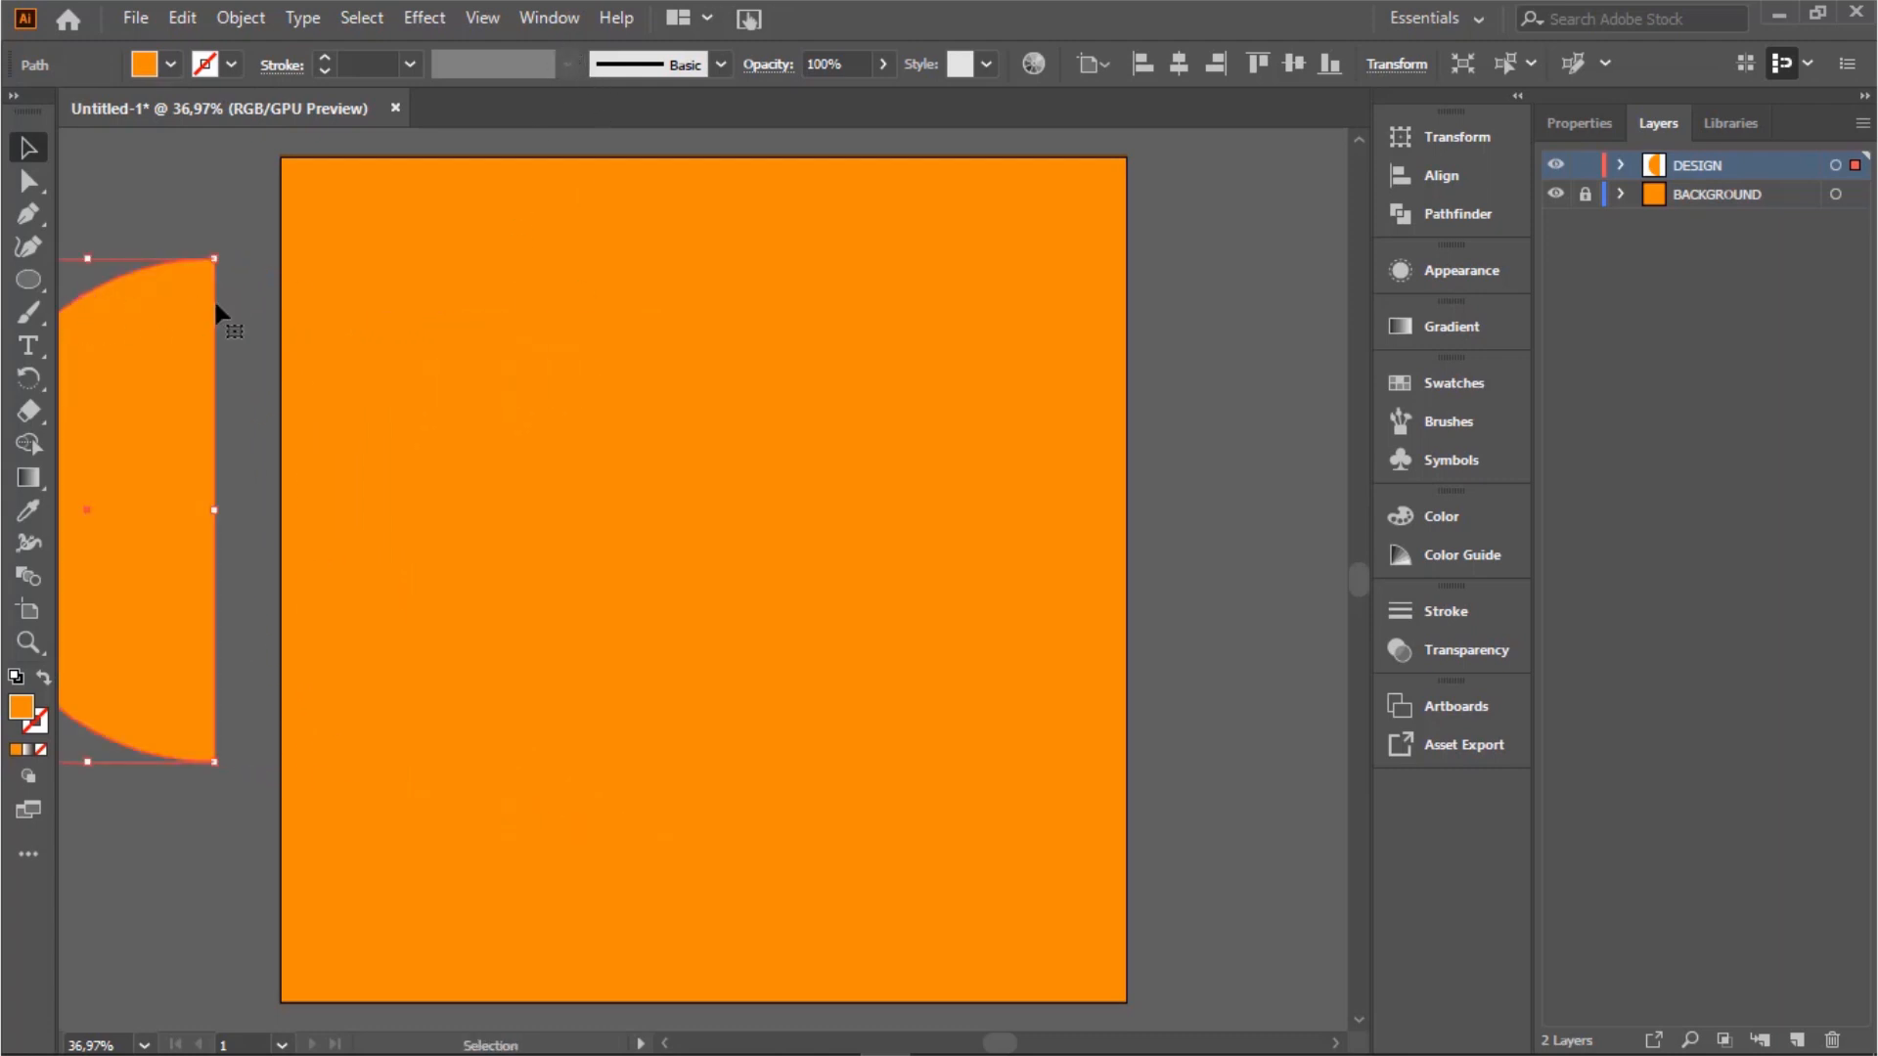
click(244, 315)
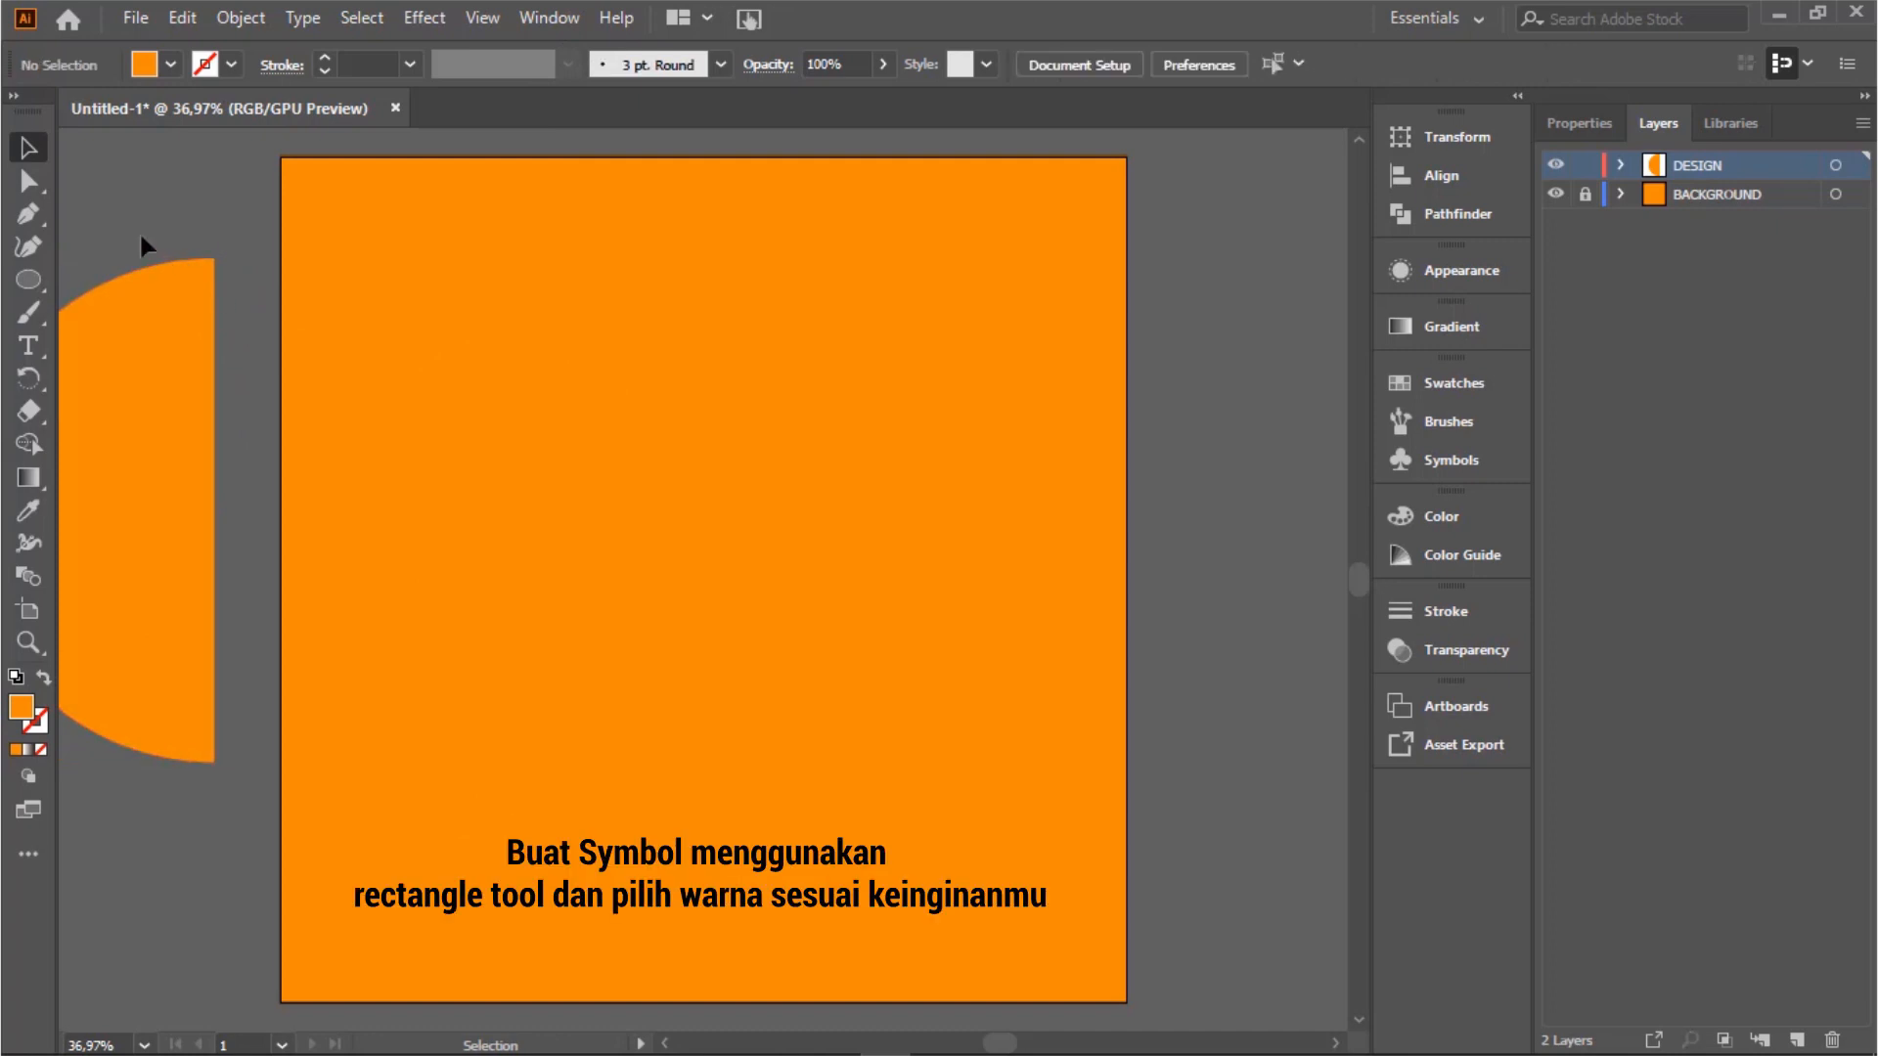
Draw a wide, flat rectangle across the upper middle of the artboard, a little under half its width.
click(33, 285)
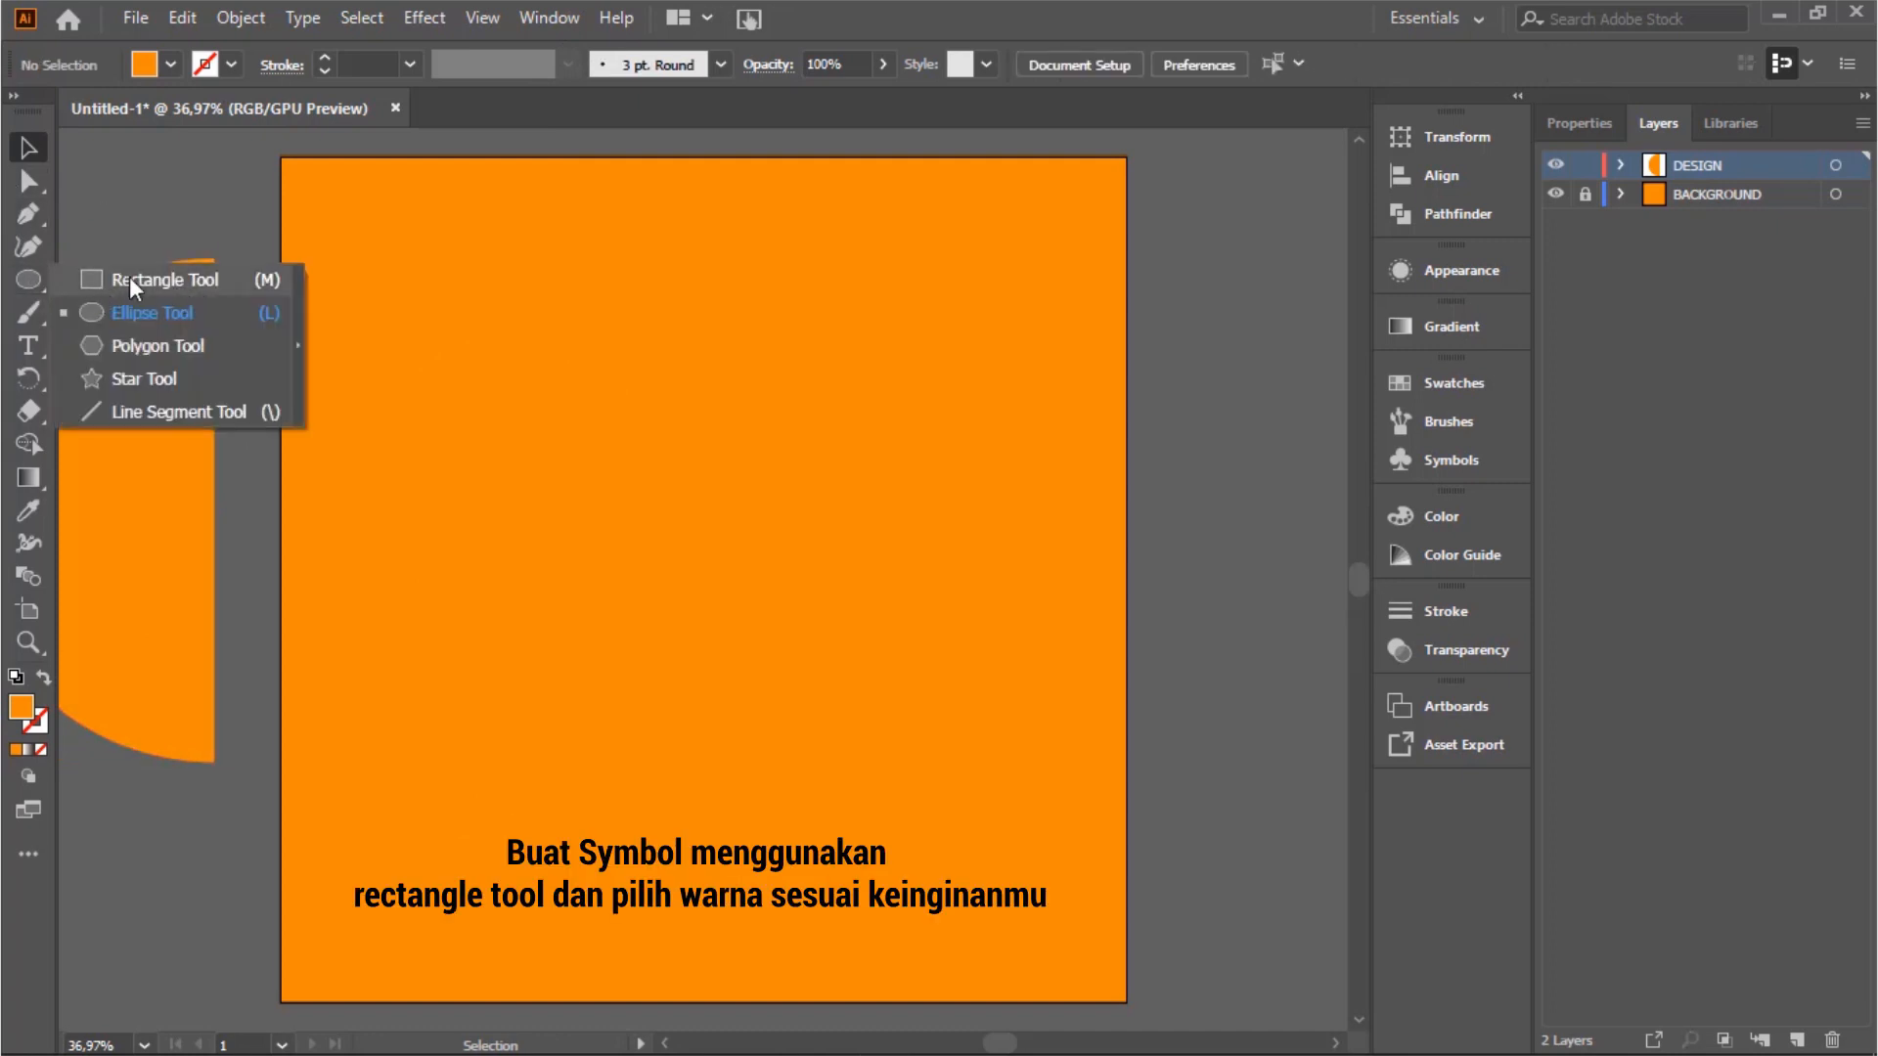
click(167, 279)
drag(500, 303, 878, 357)
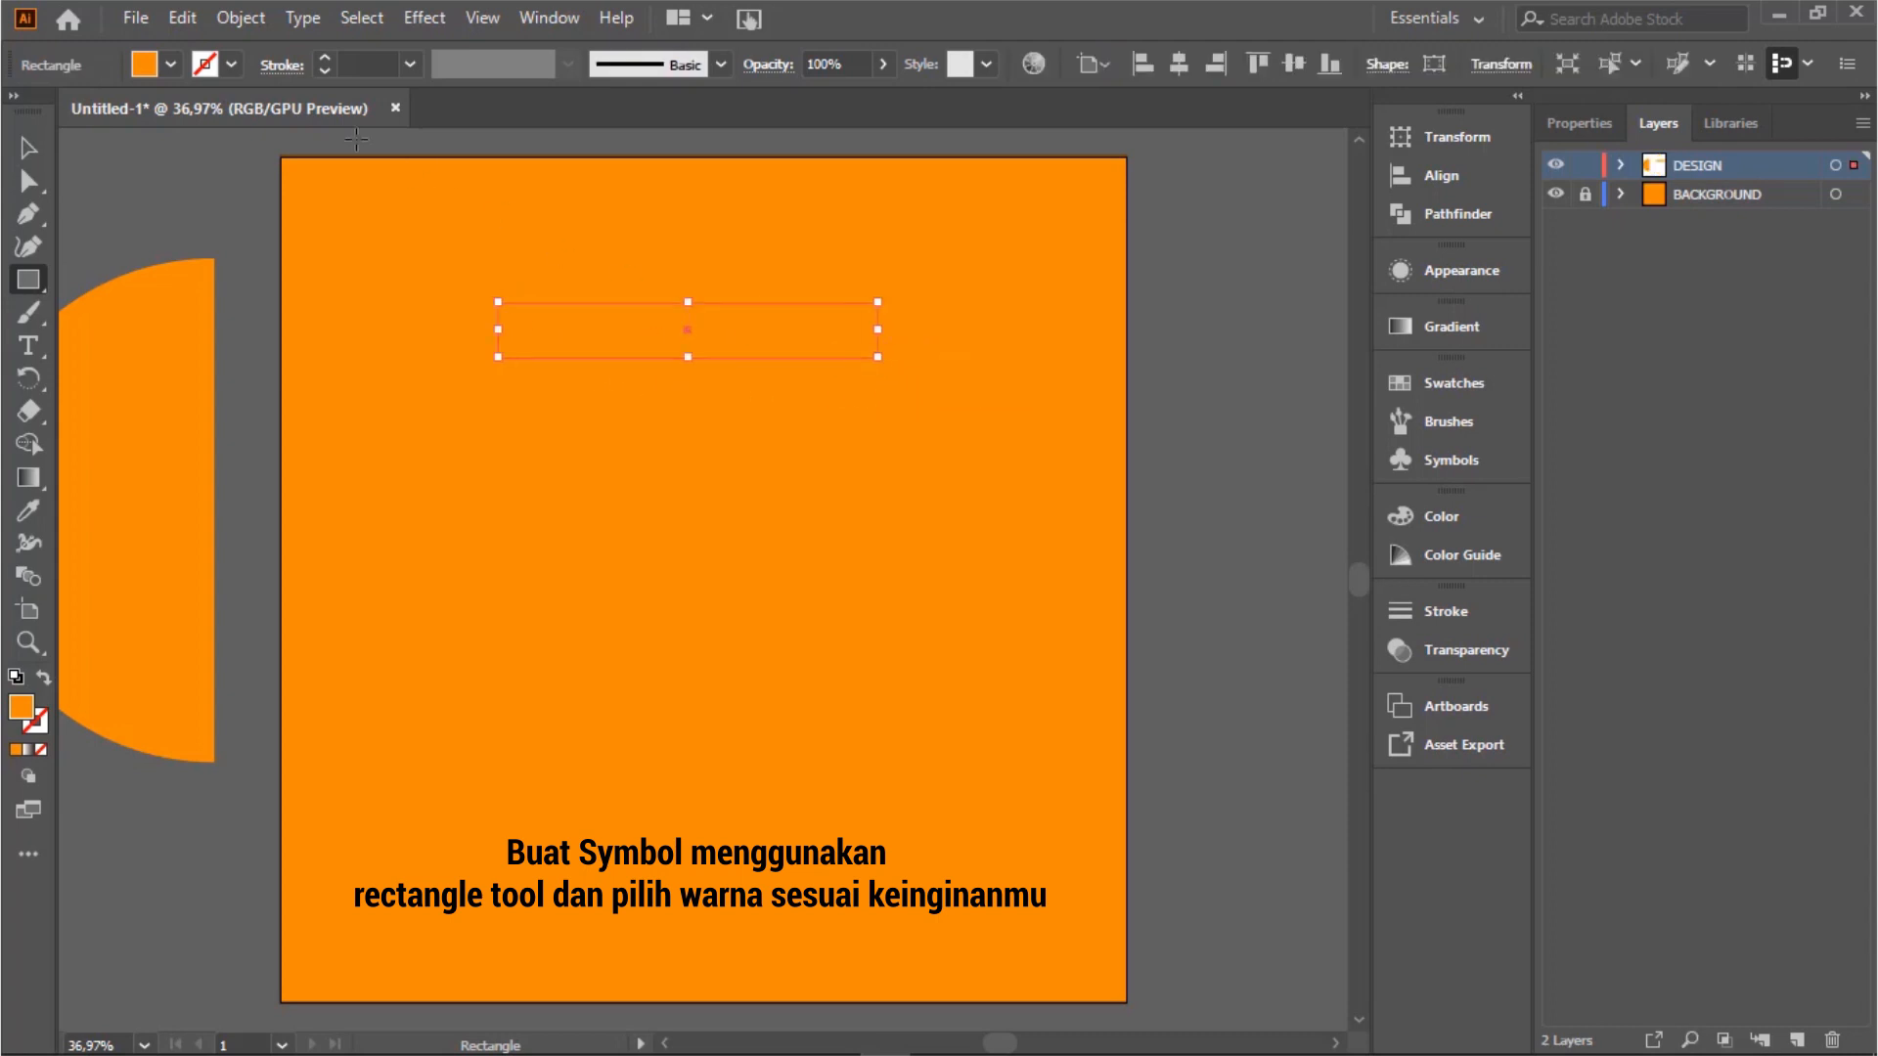
Fill the rectangle with the red swatch R=193 G=39 B=45.
click(180, 67)
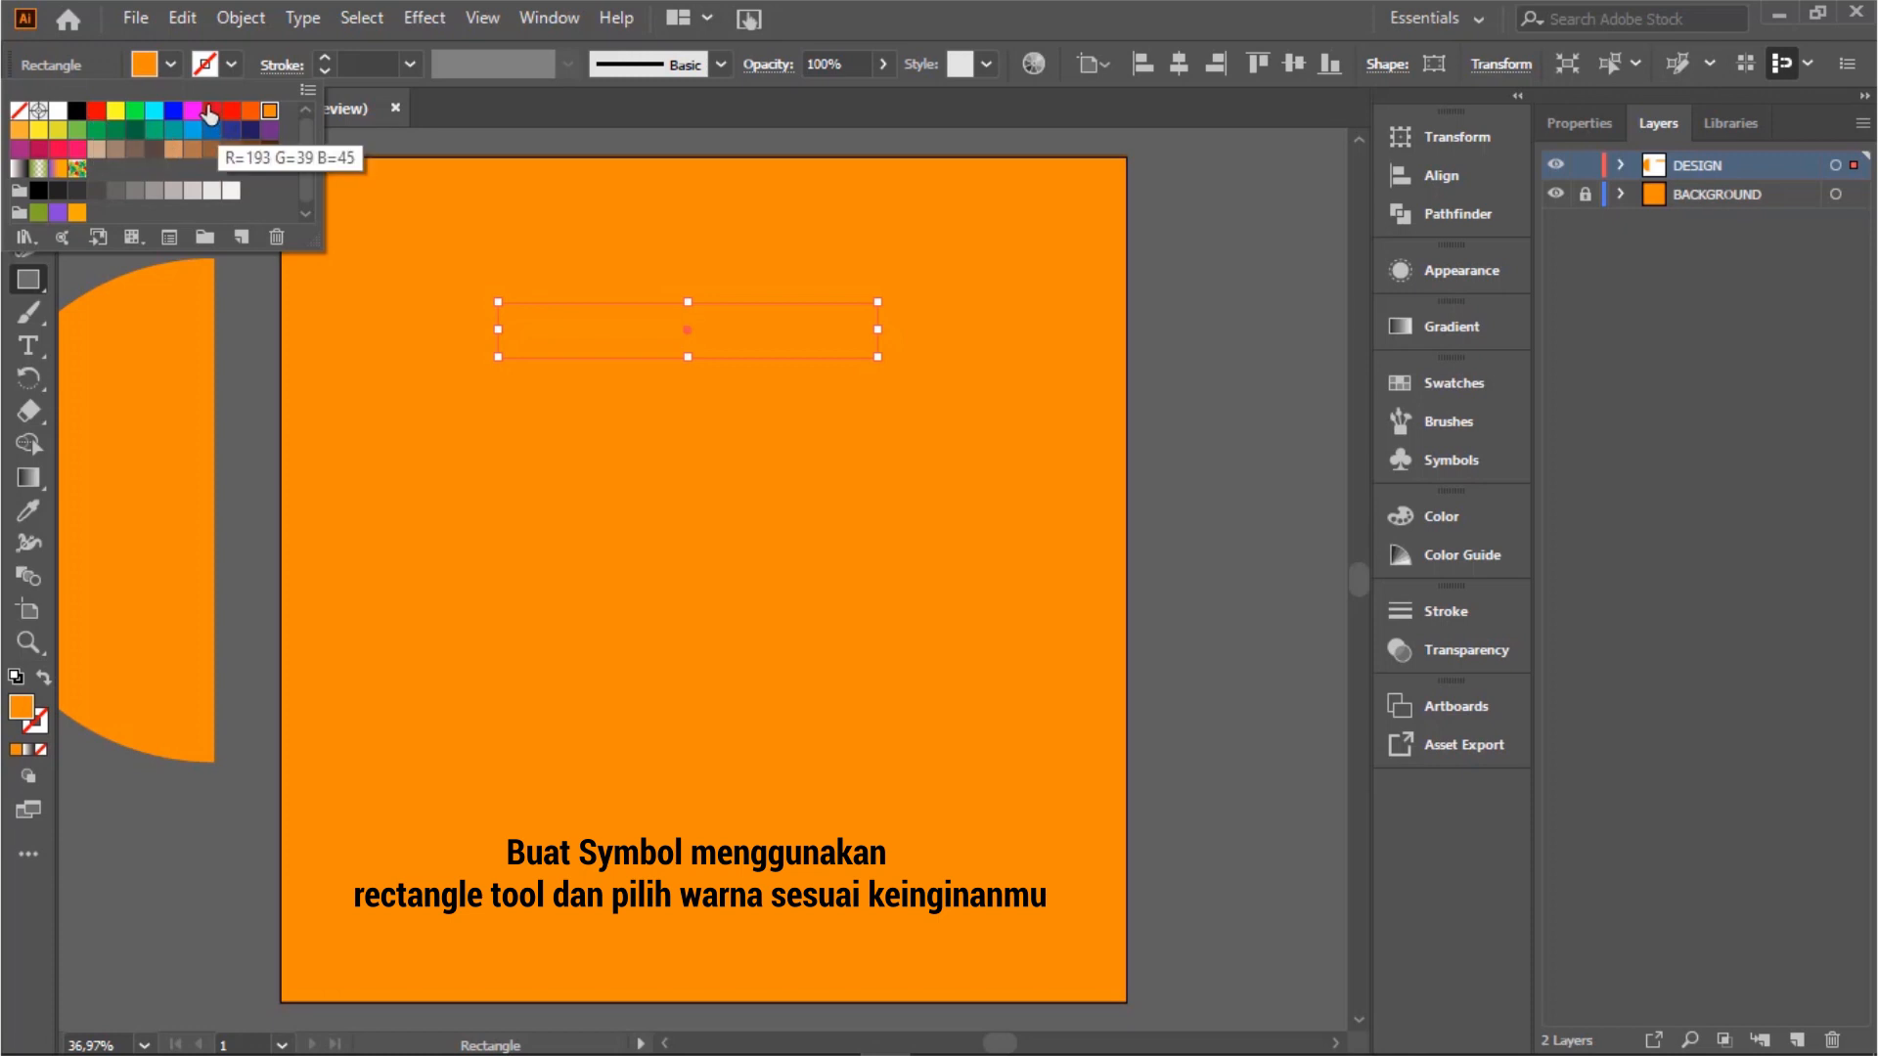
click(155, 112)
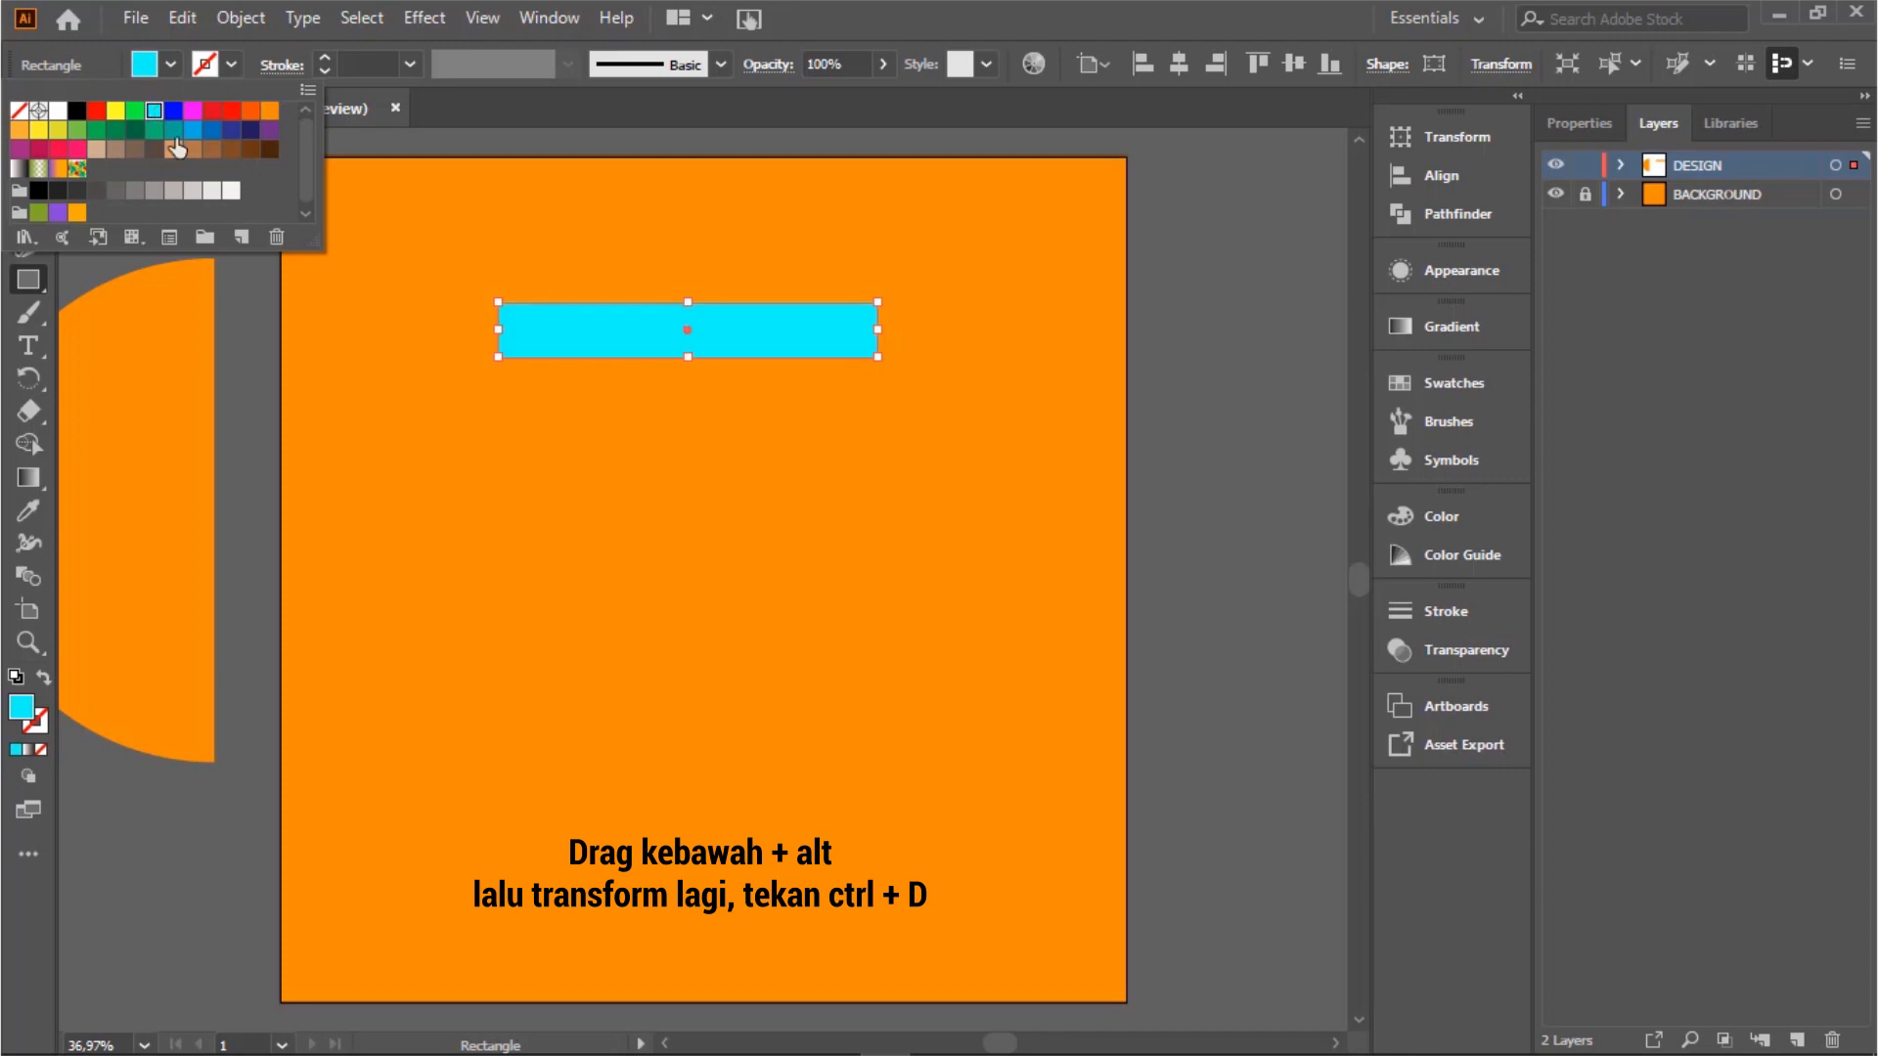
click(173, 111)
click(193, 110)
click(211, 111)
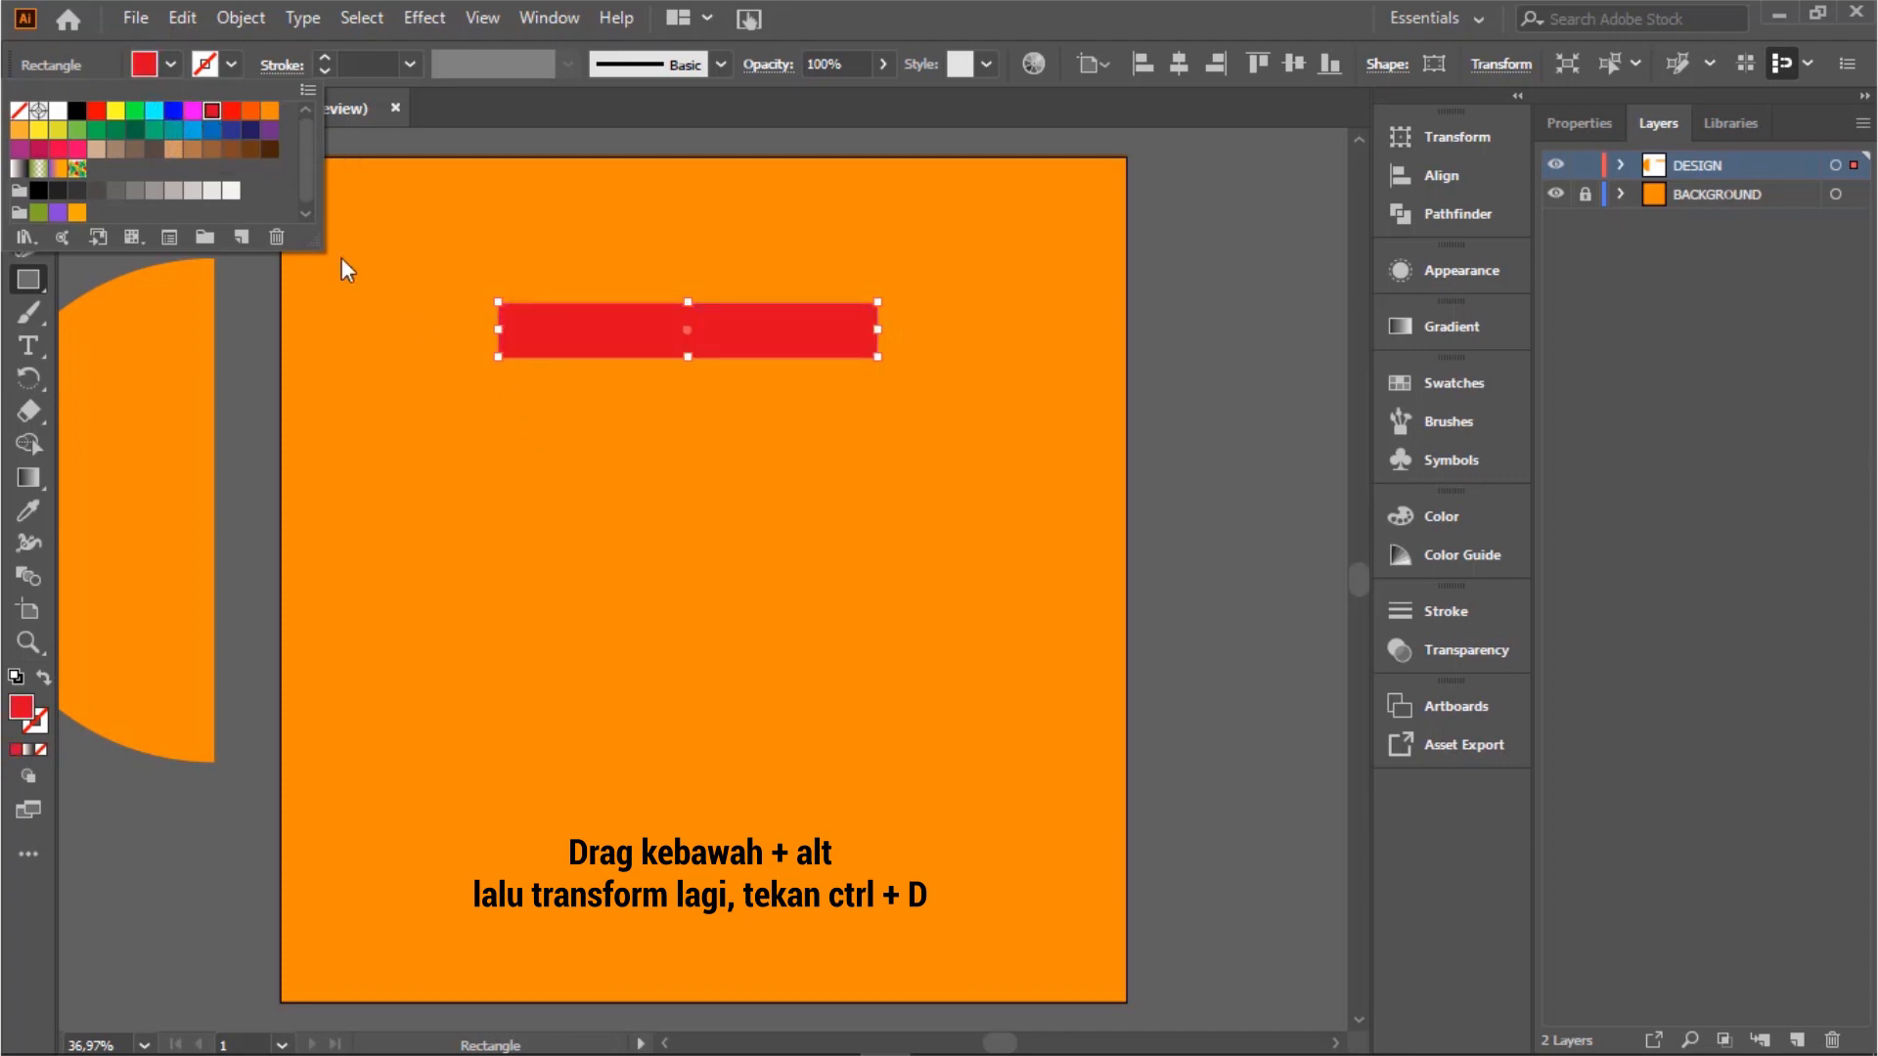
Copy the red rectangle straight down with a small gap and repeat the transformation to make five evenly spaced bars.
key(v)
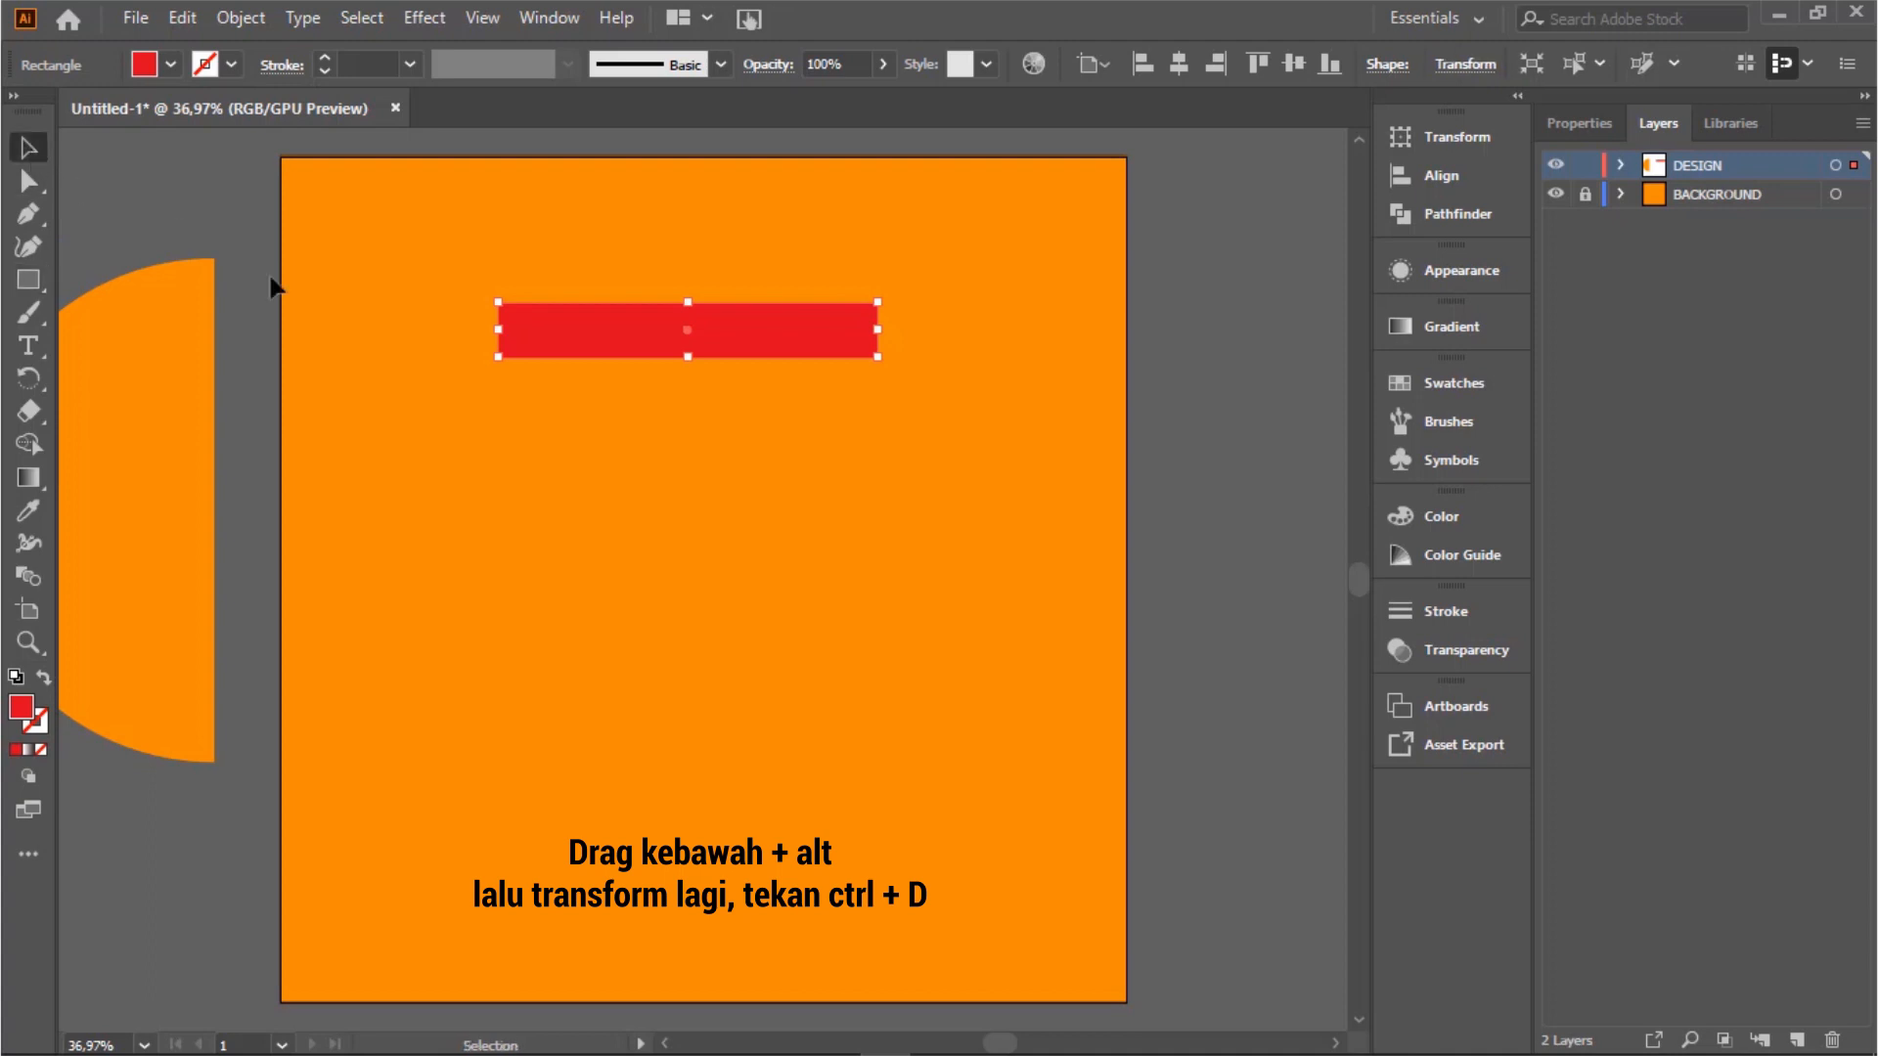
click(550, 451)
click(752, 344)
drag(731, 344, 730, 420)
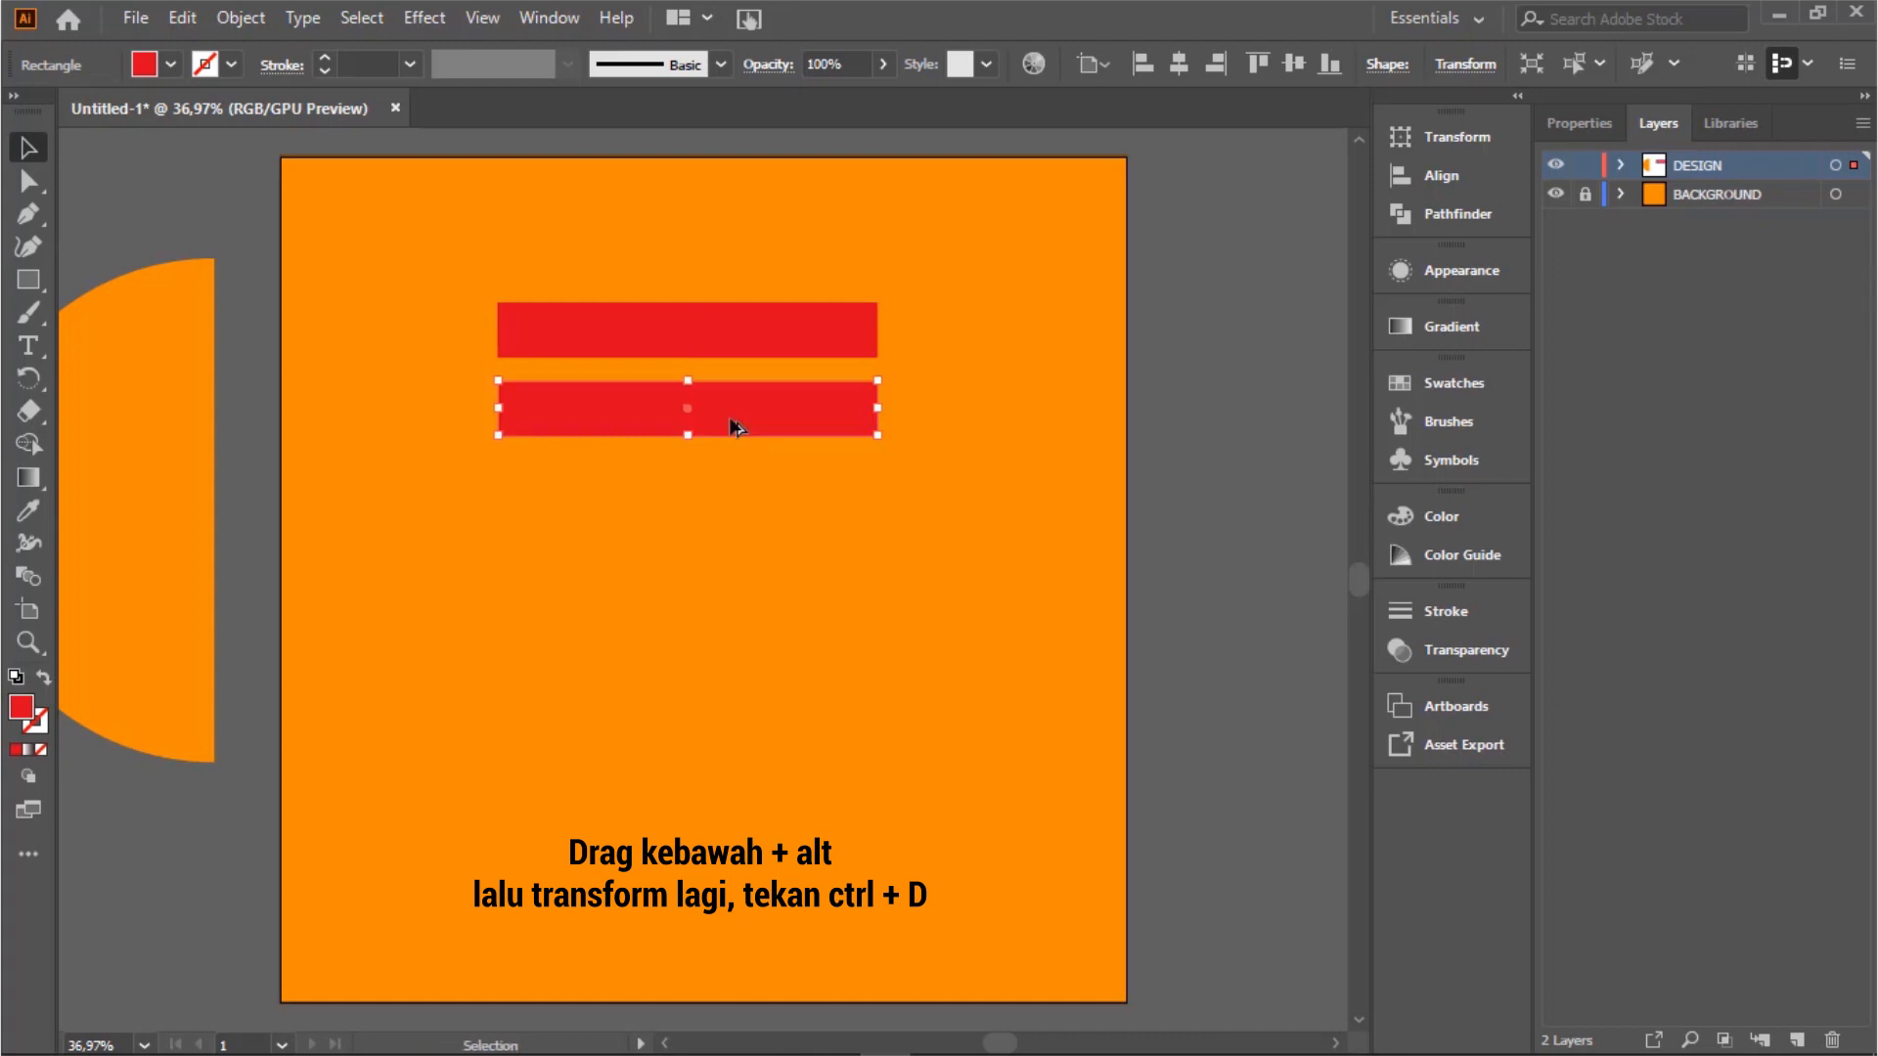
key(ctrl+d)
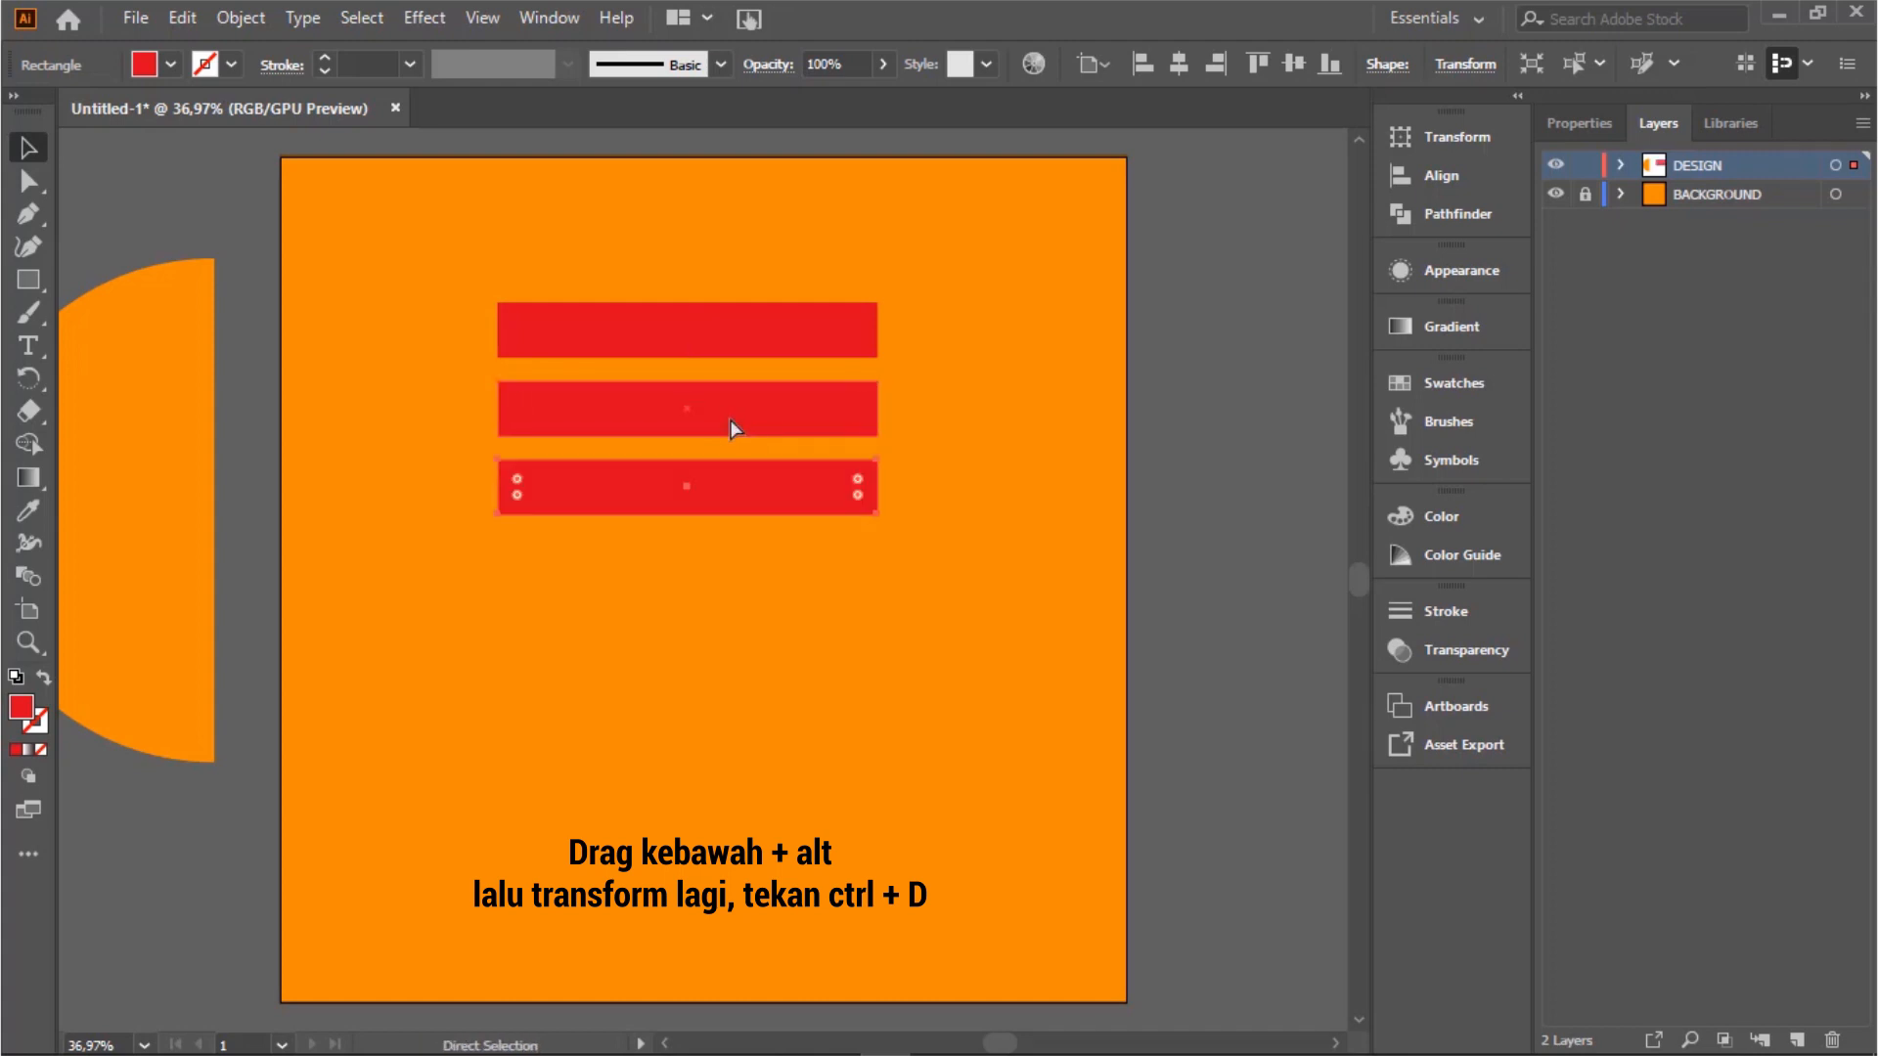
key(ctrl+d)
key(ctrl+d)
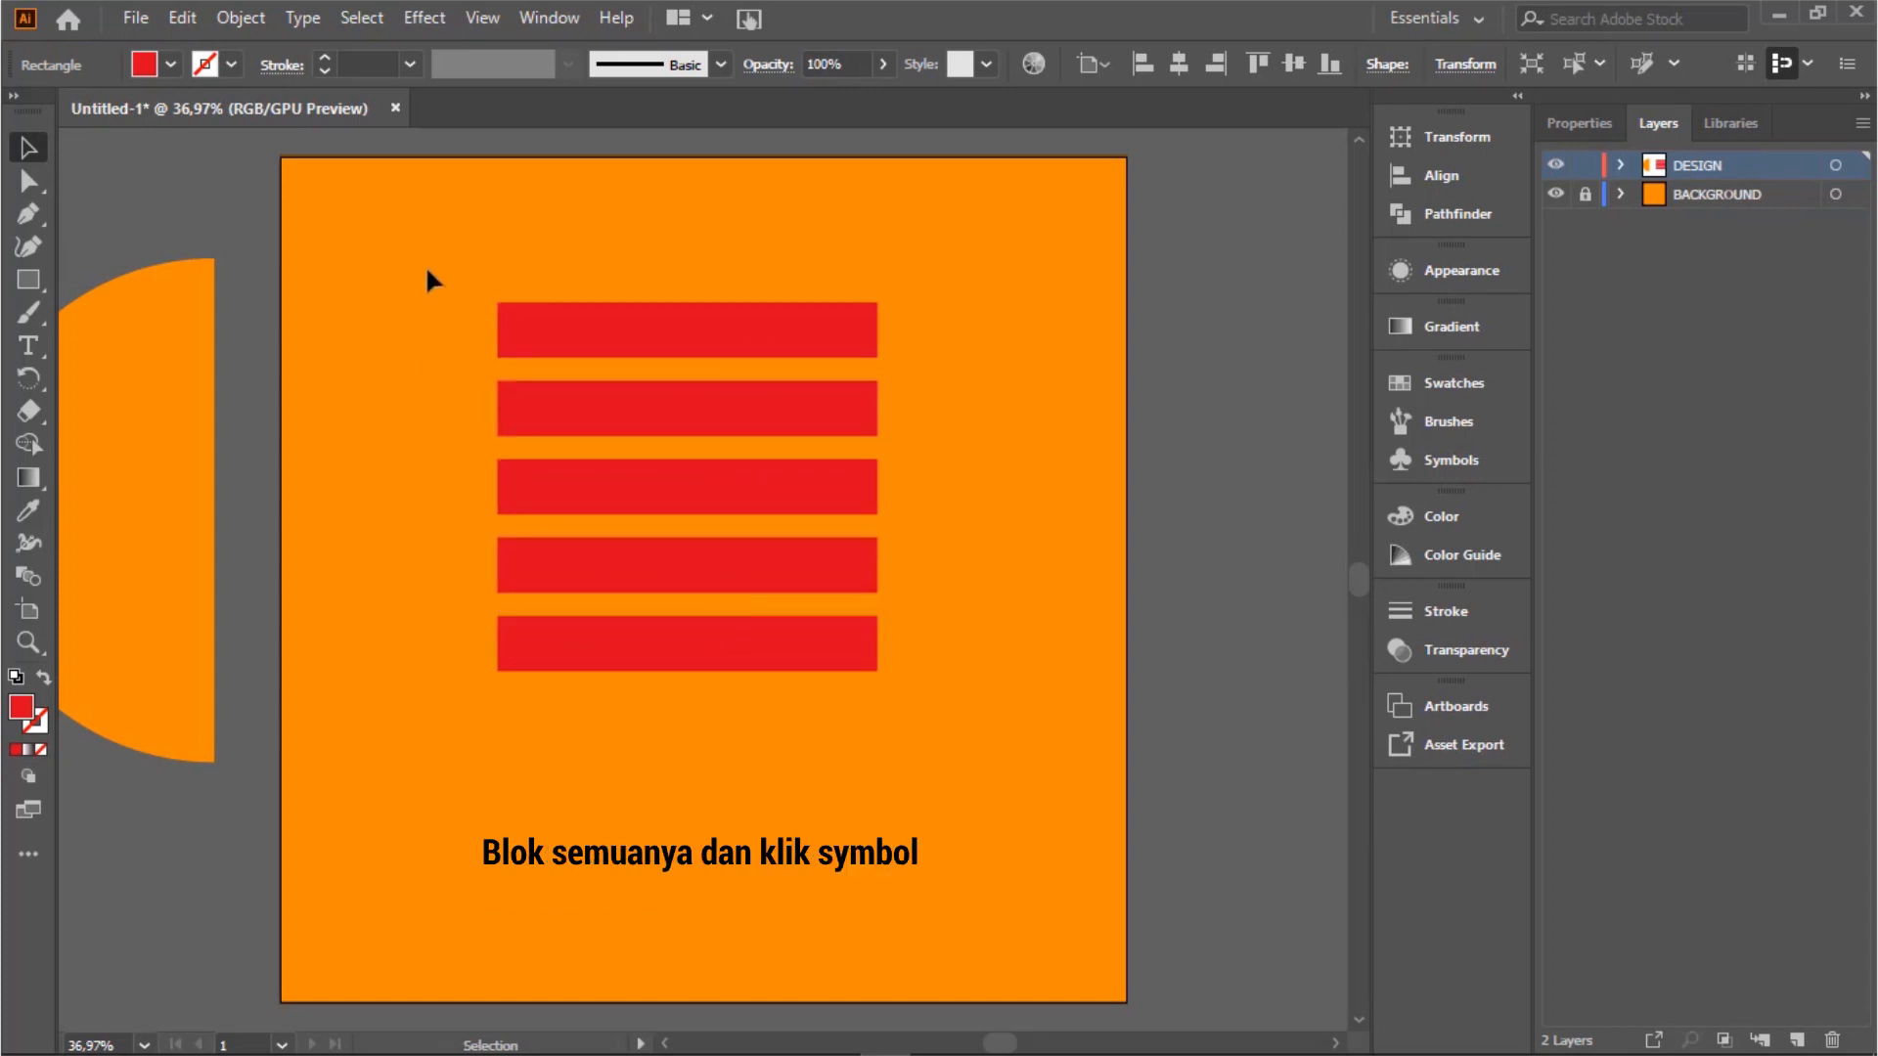
Select all five red bars and save them as a dynamic symbol named 3D BALL.
drag(417, 258, 918, 873)
drag(1003, 808, 1003, 783)
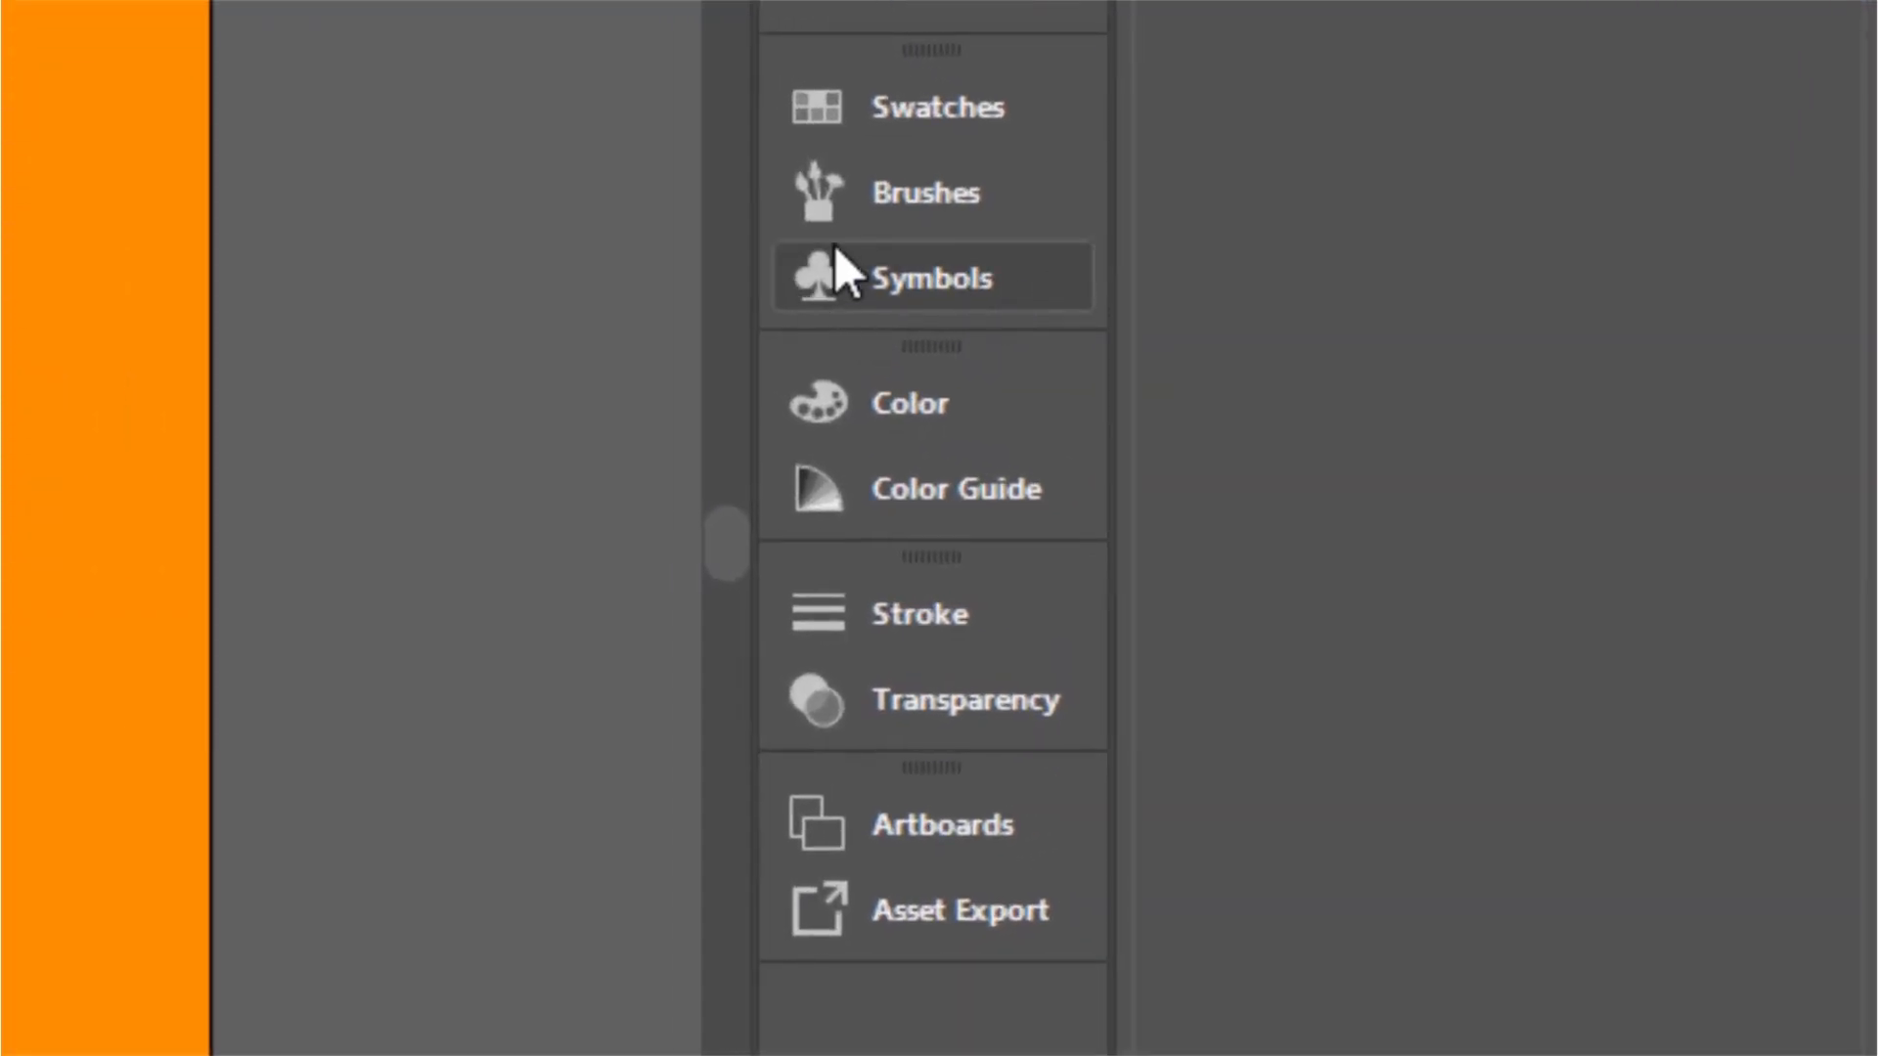
click(945, 285)
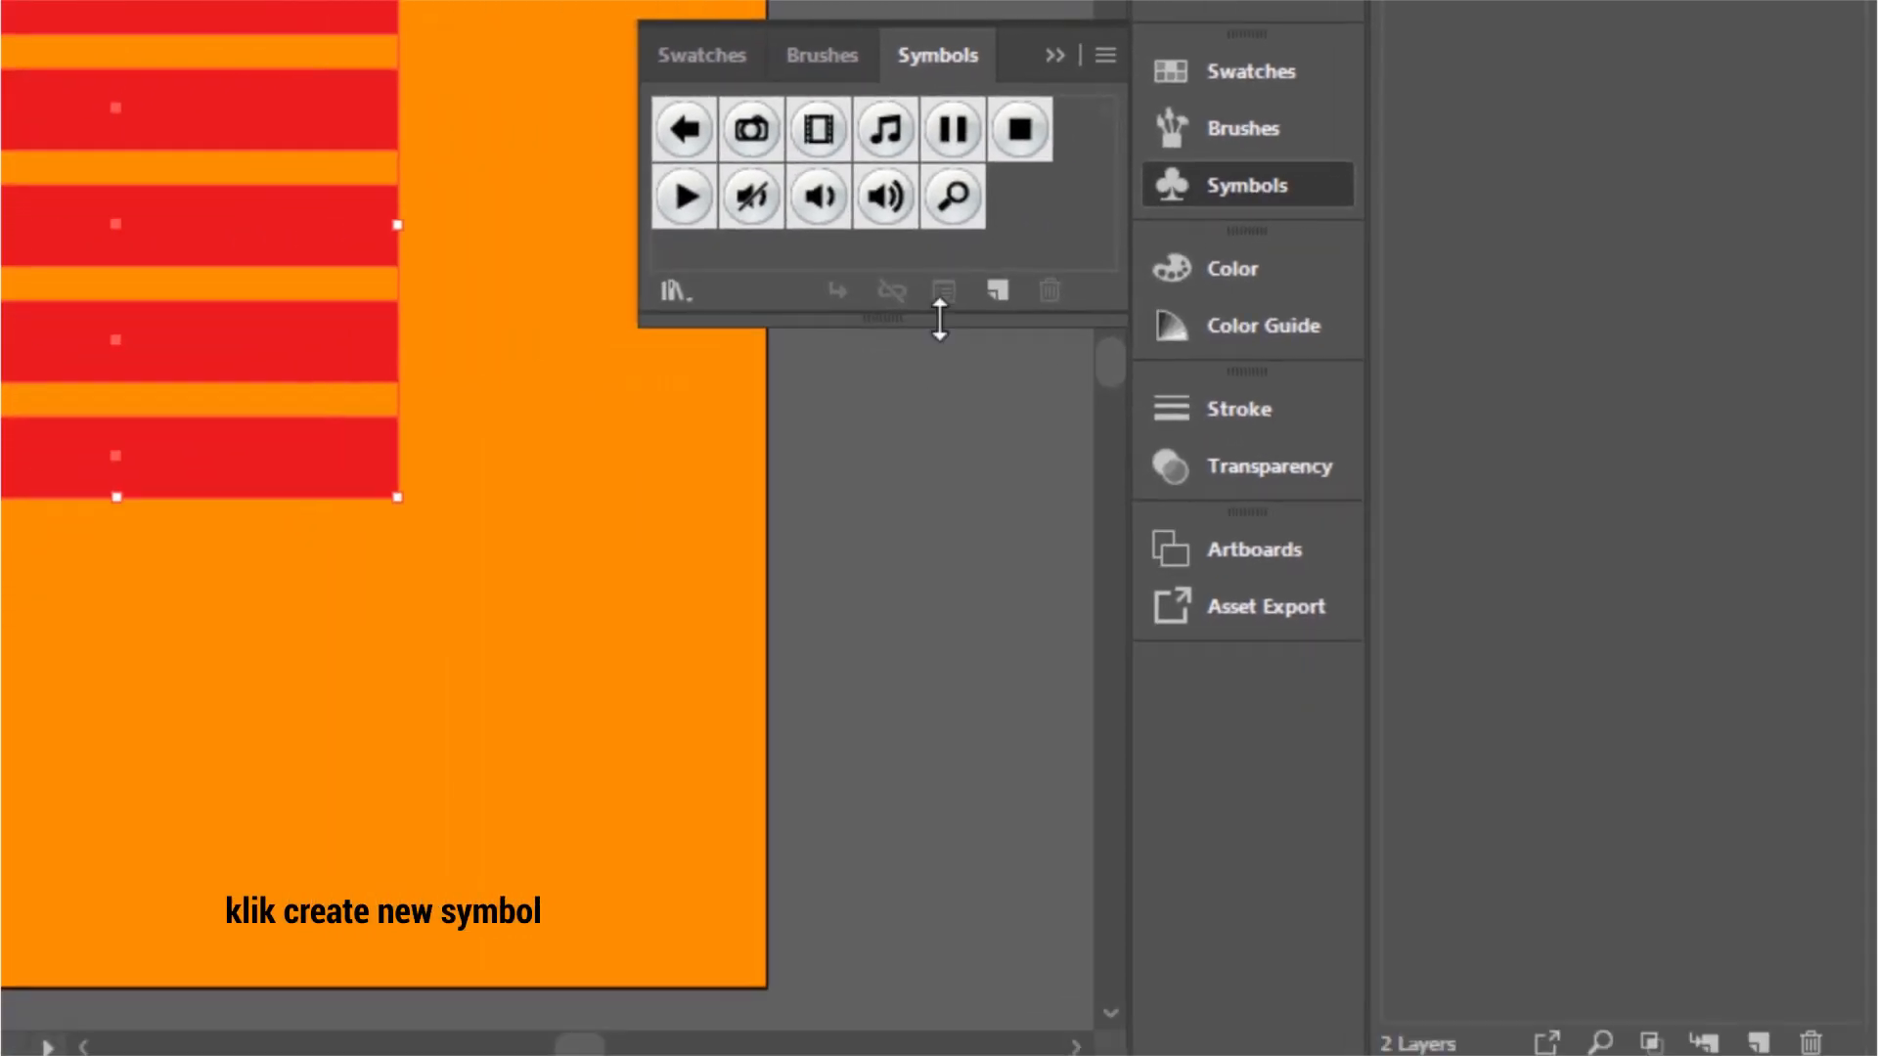
click(1002, 285)
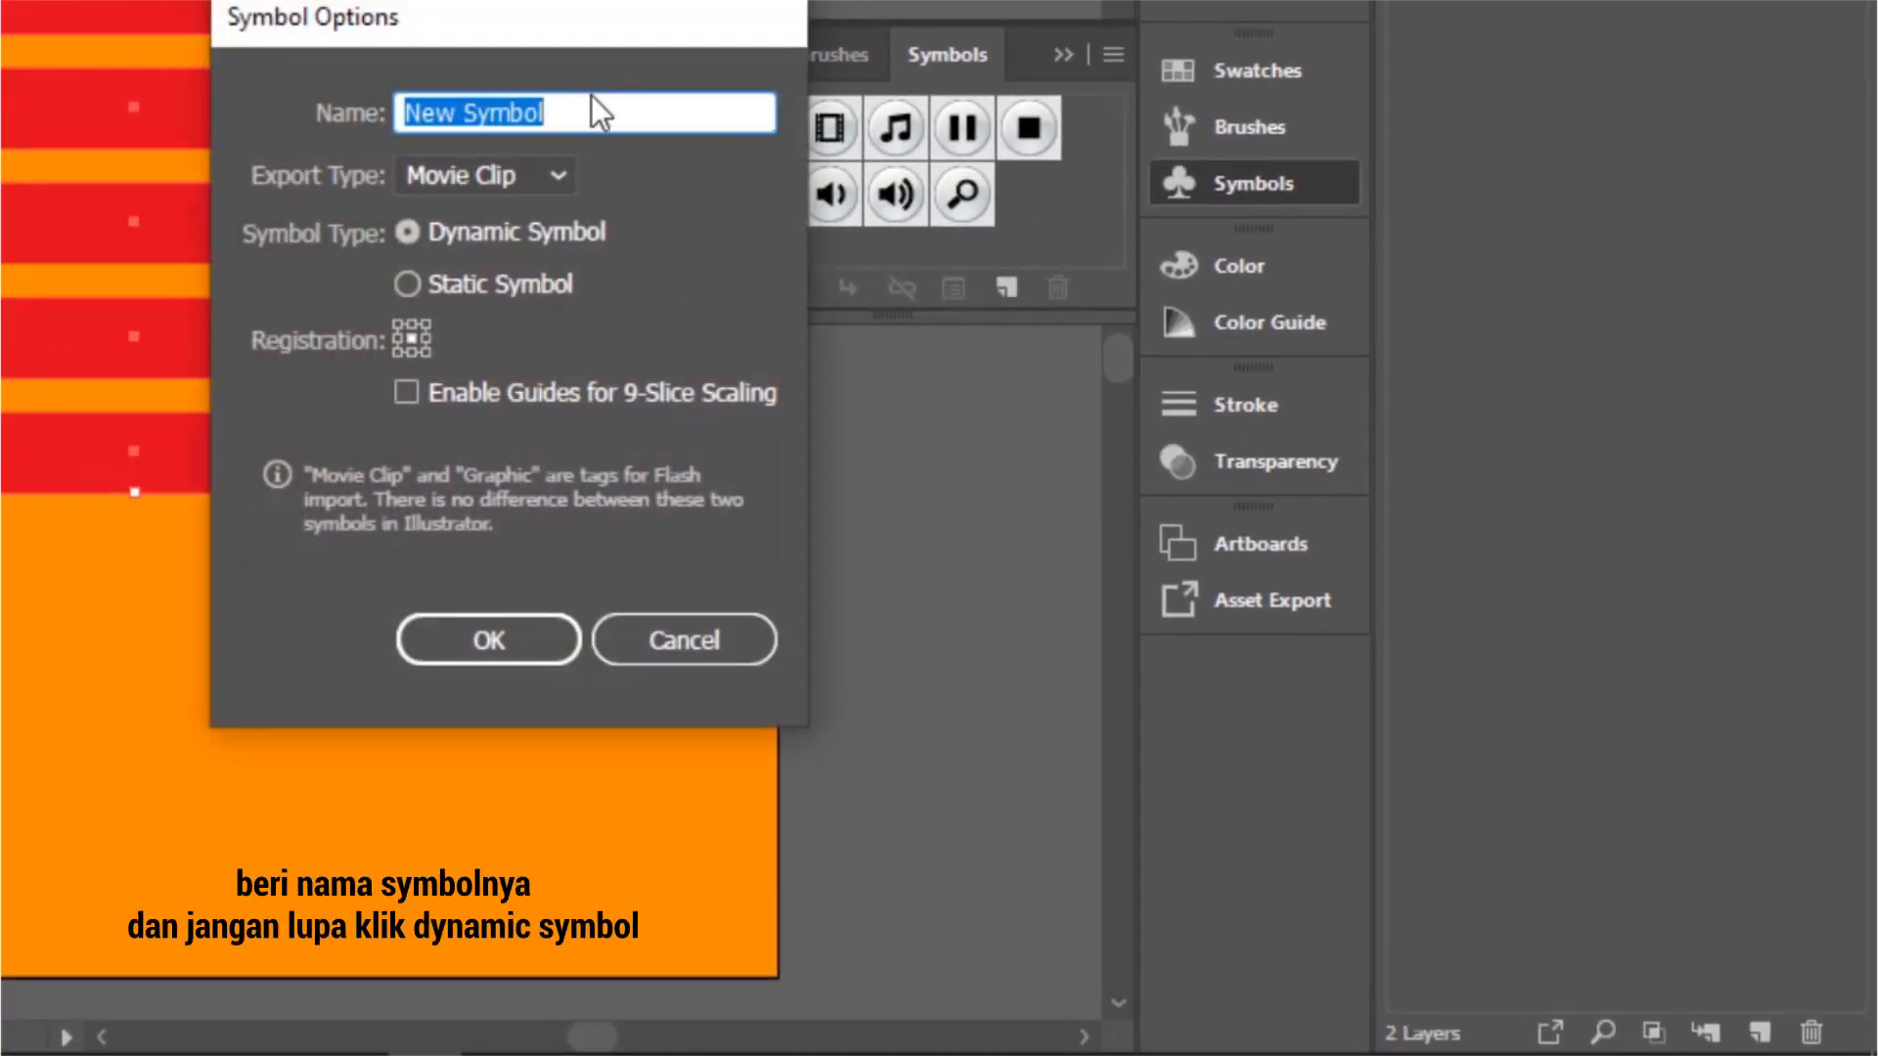
text(3)
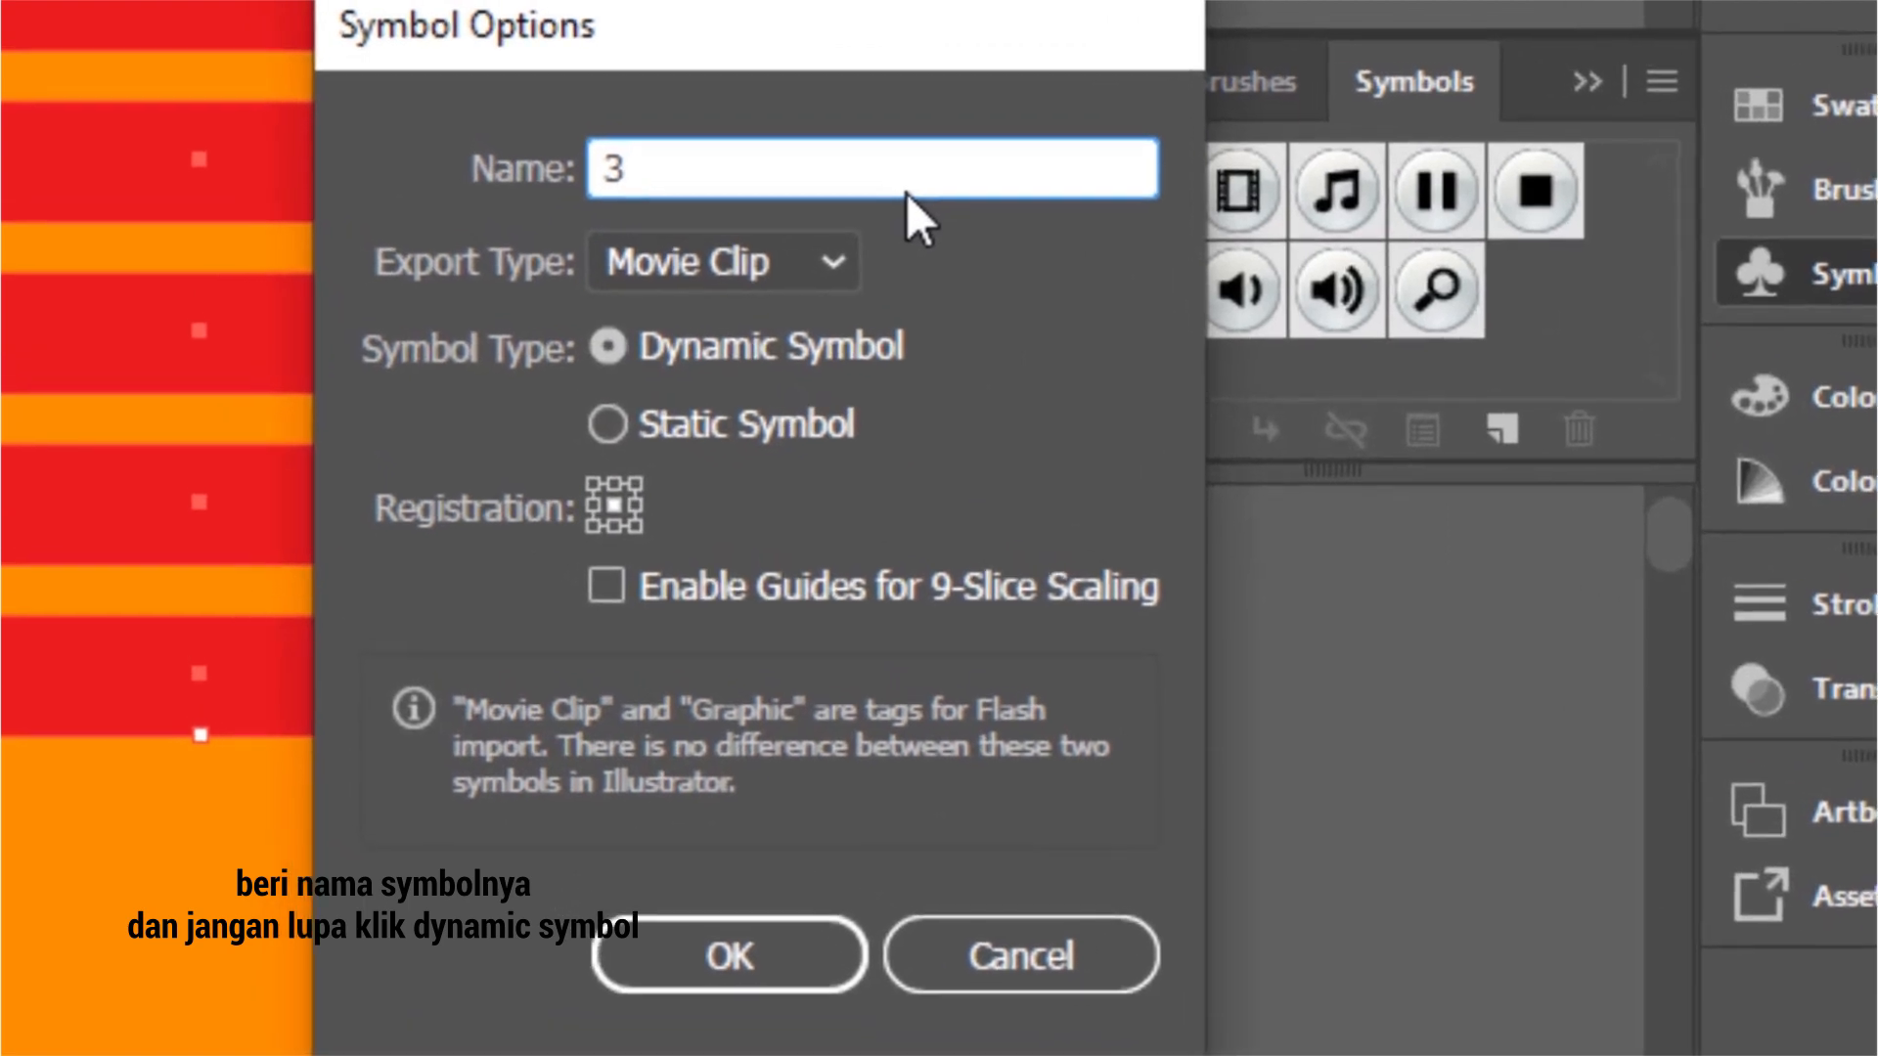
text(D BALL)
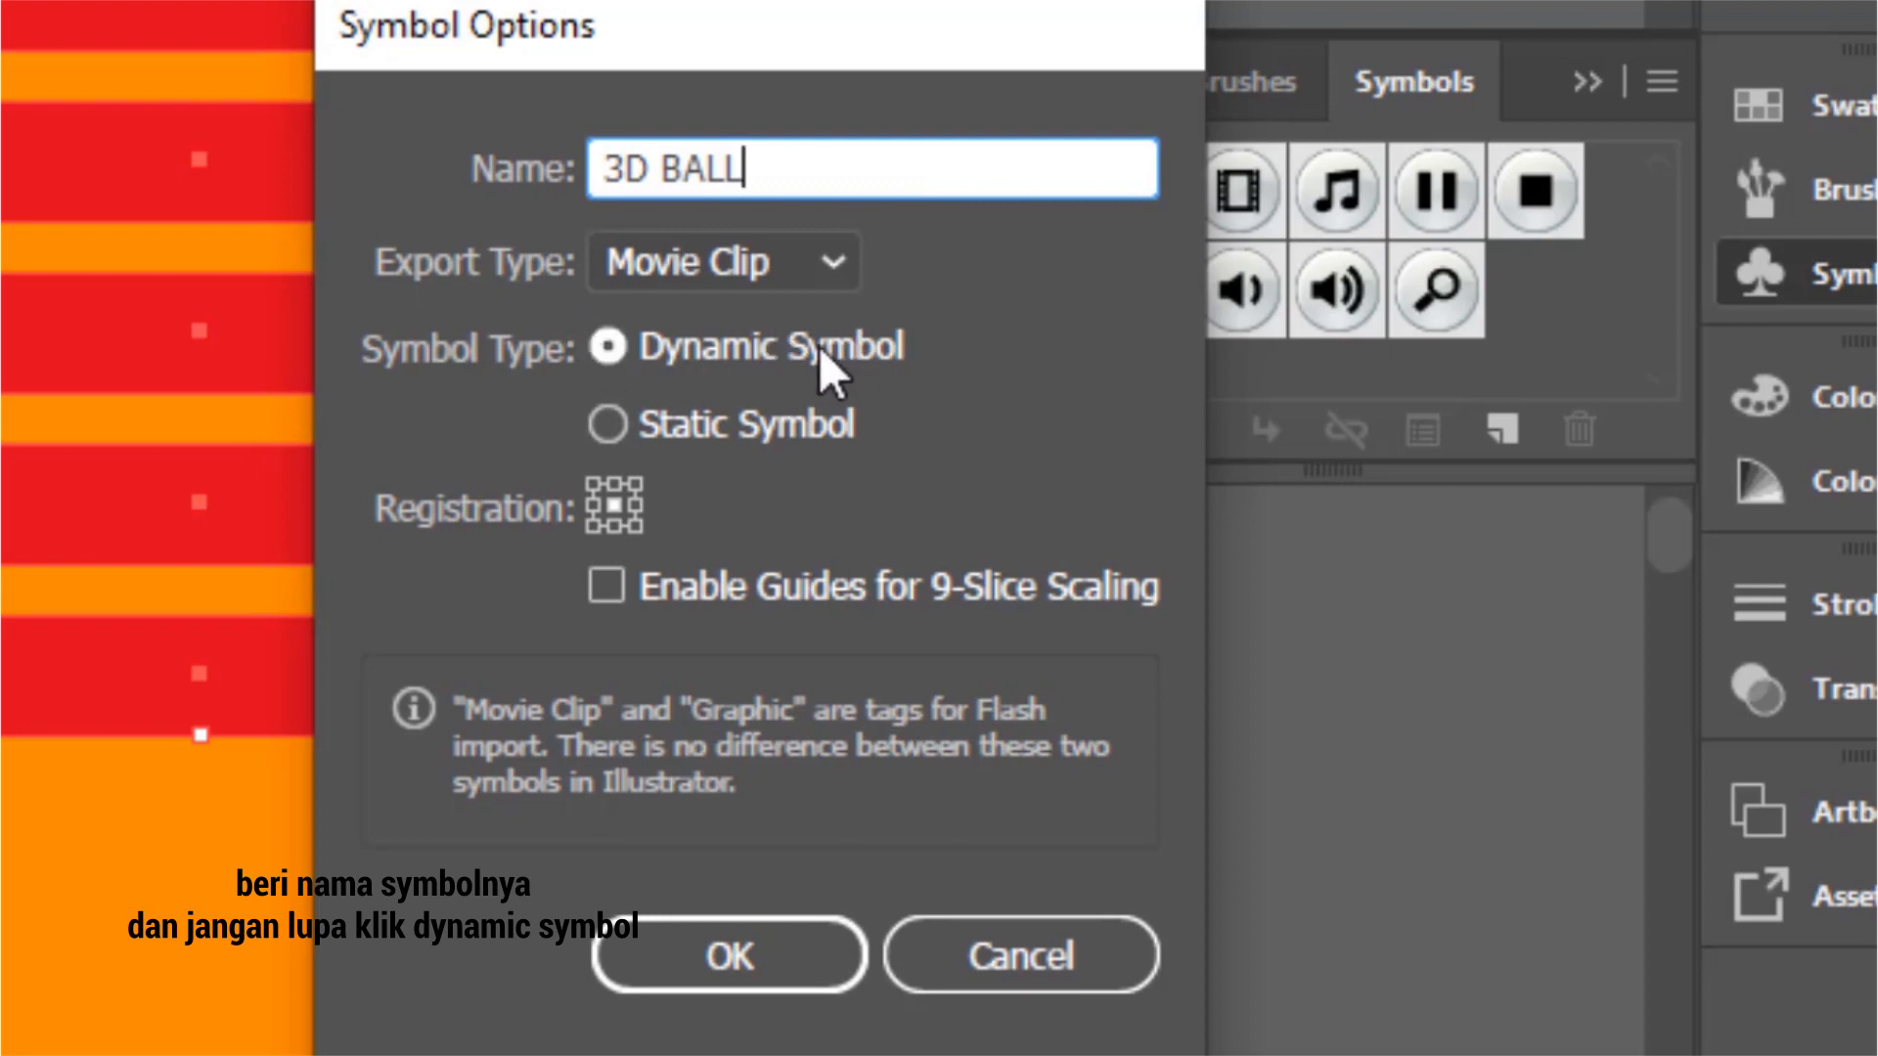
click(790, 929)
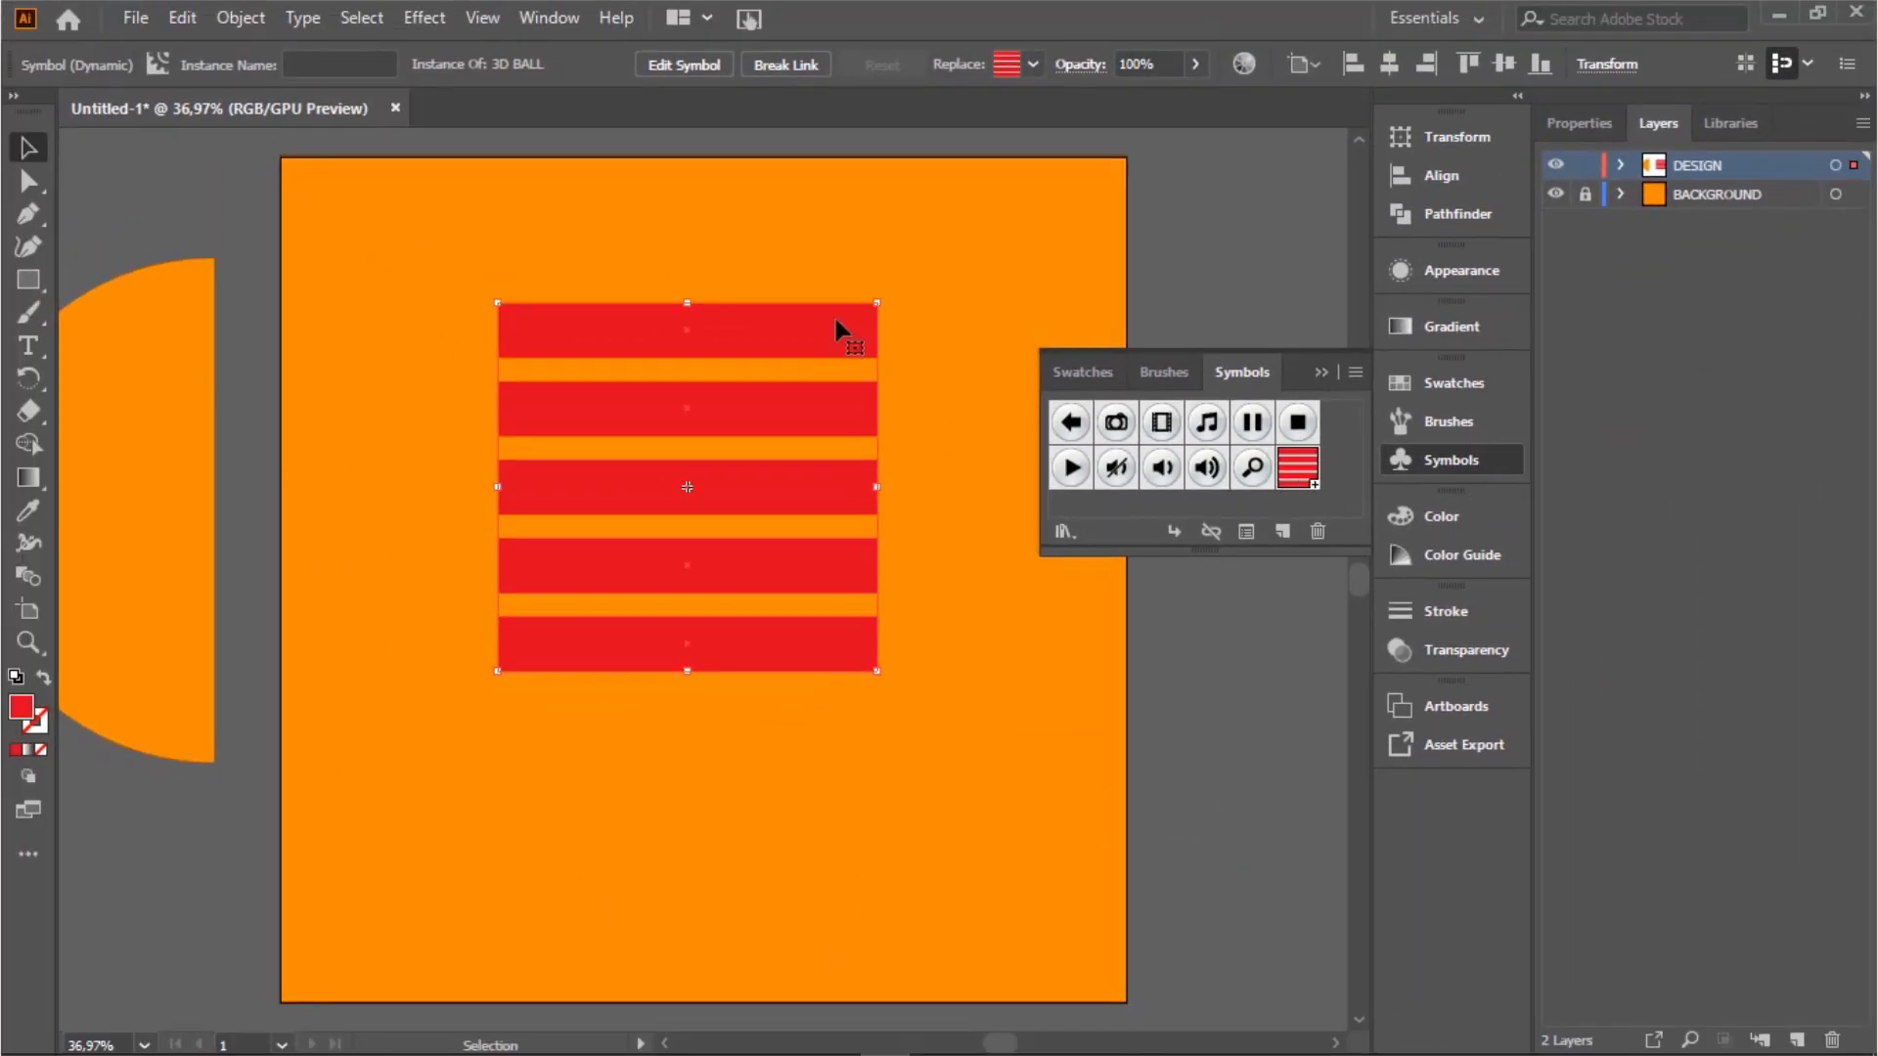
click(1322, 372)
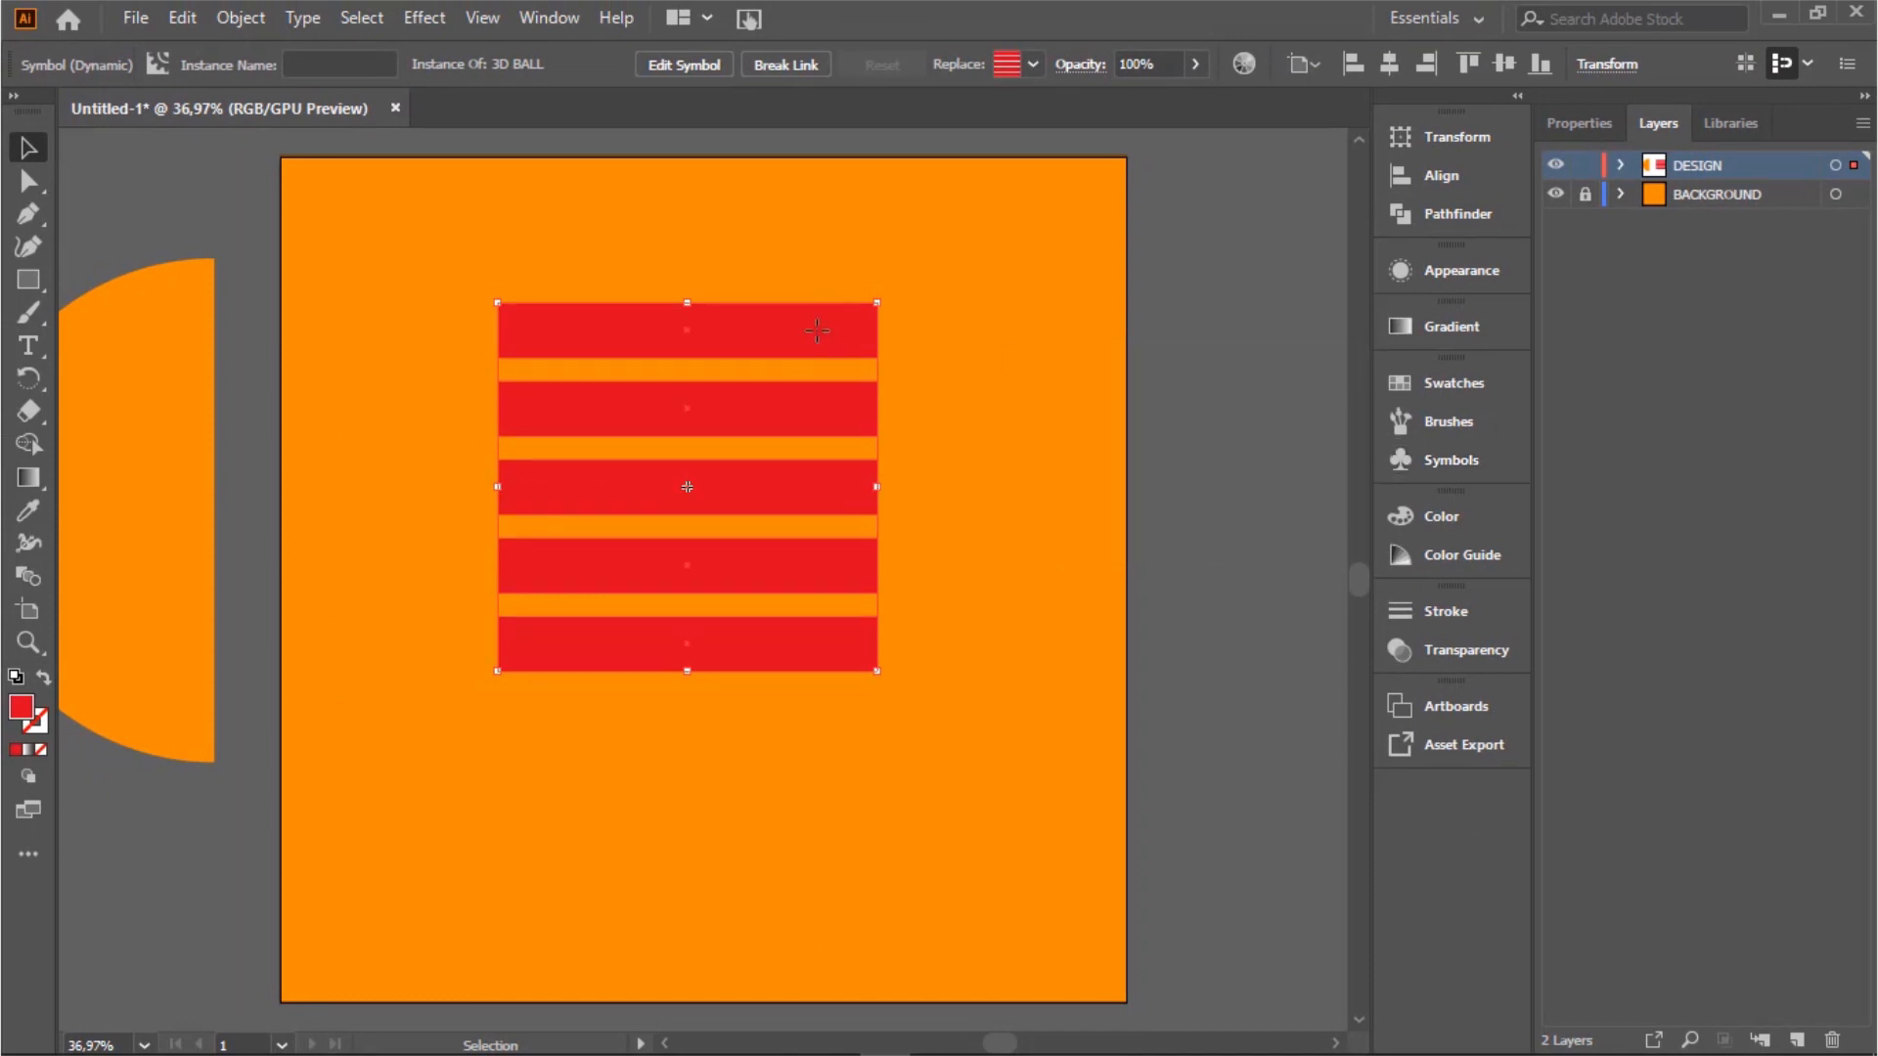
Delete the striped bars from the artboard and centre the half circle horizontally and vertically on it.
key(Delete)
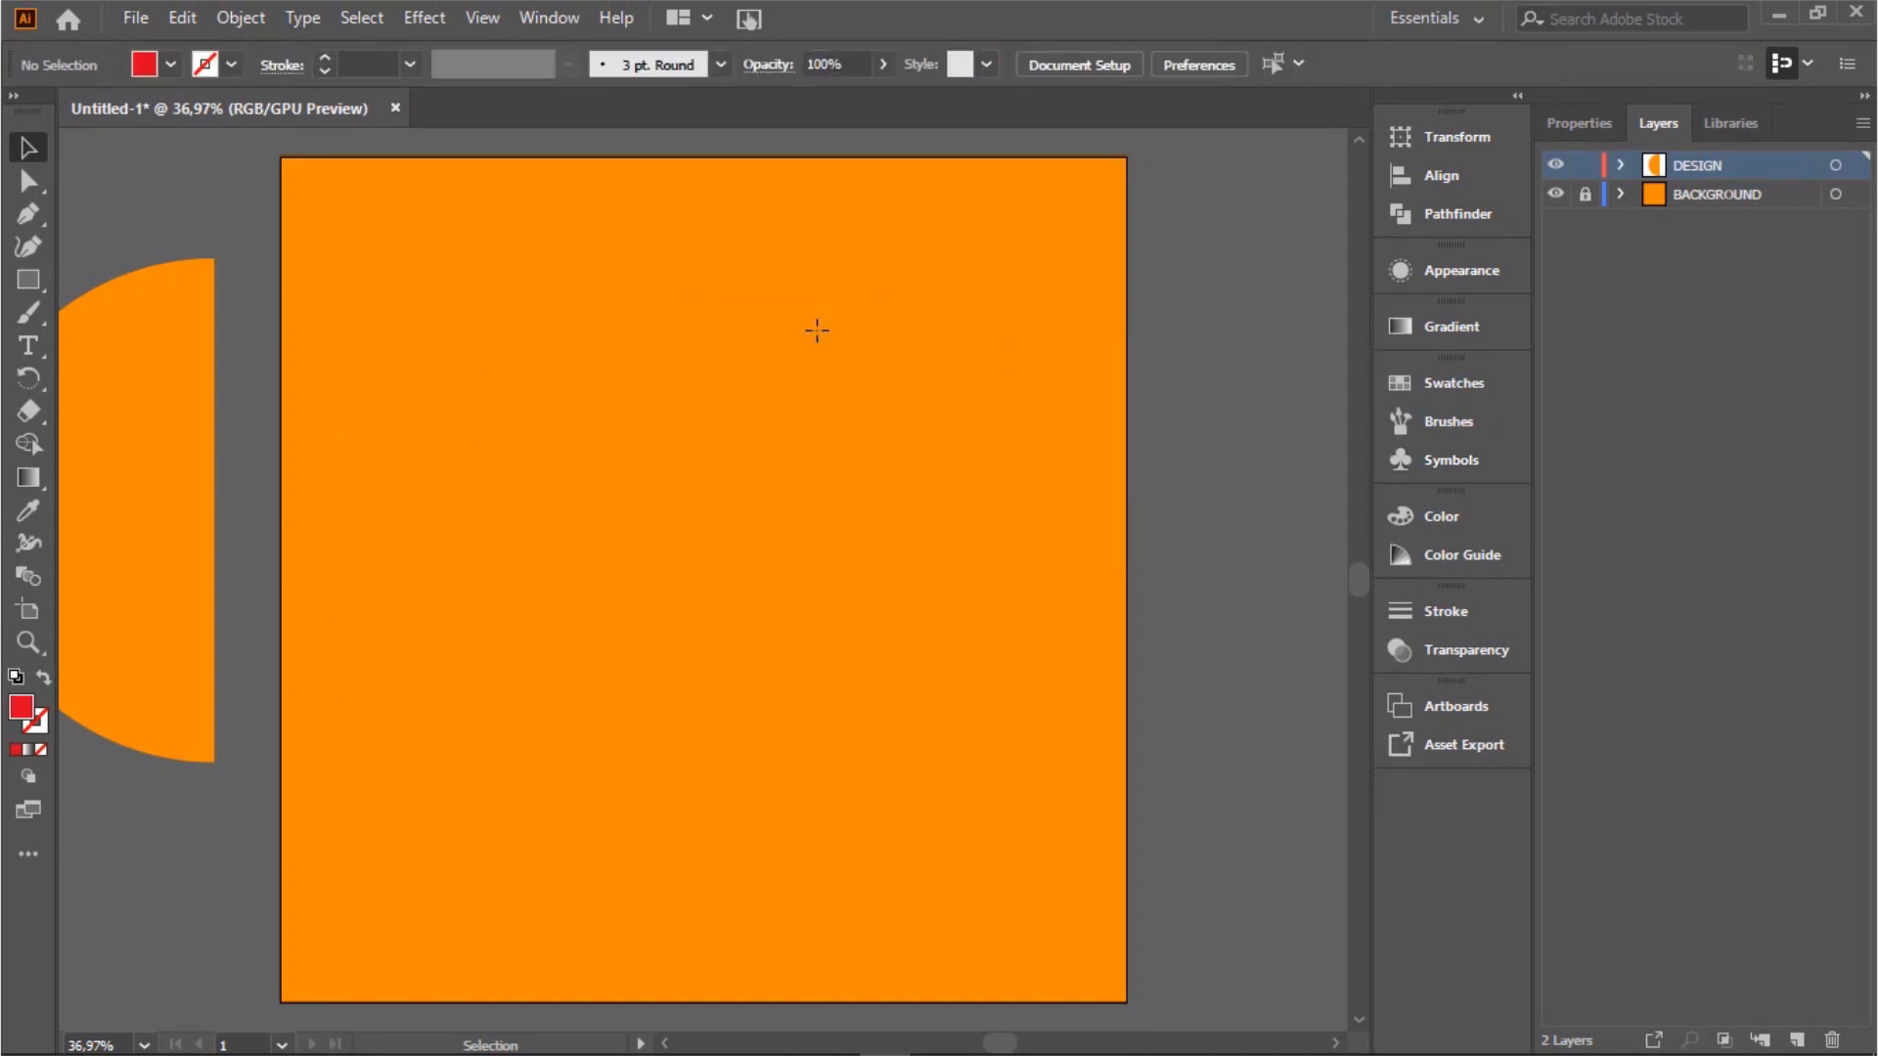
click(166, 265)
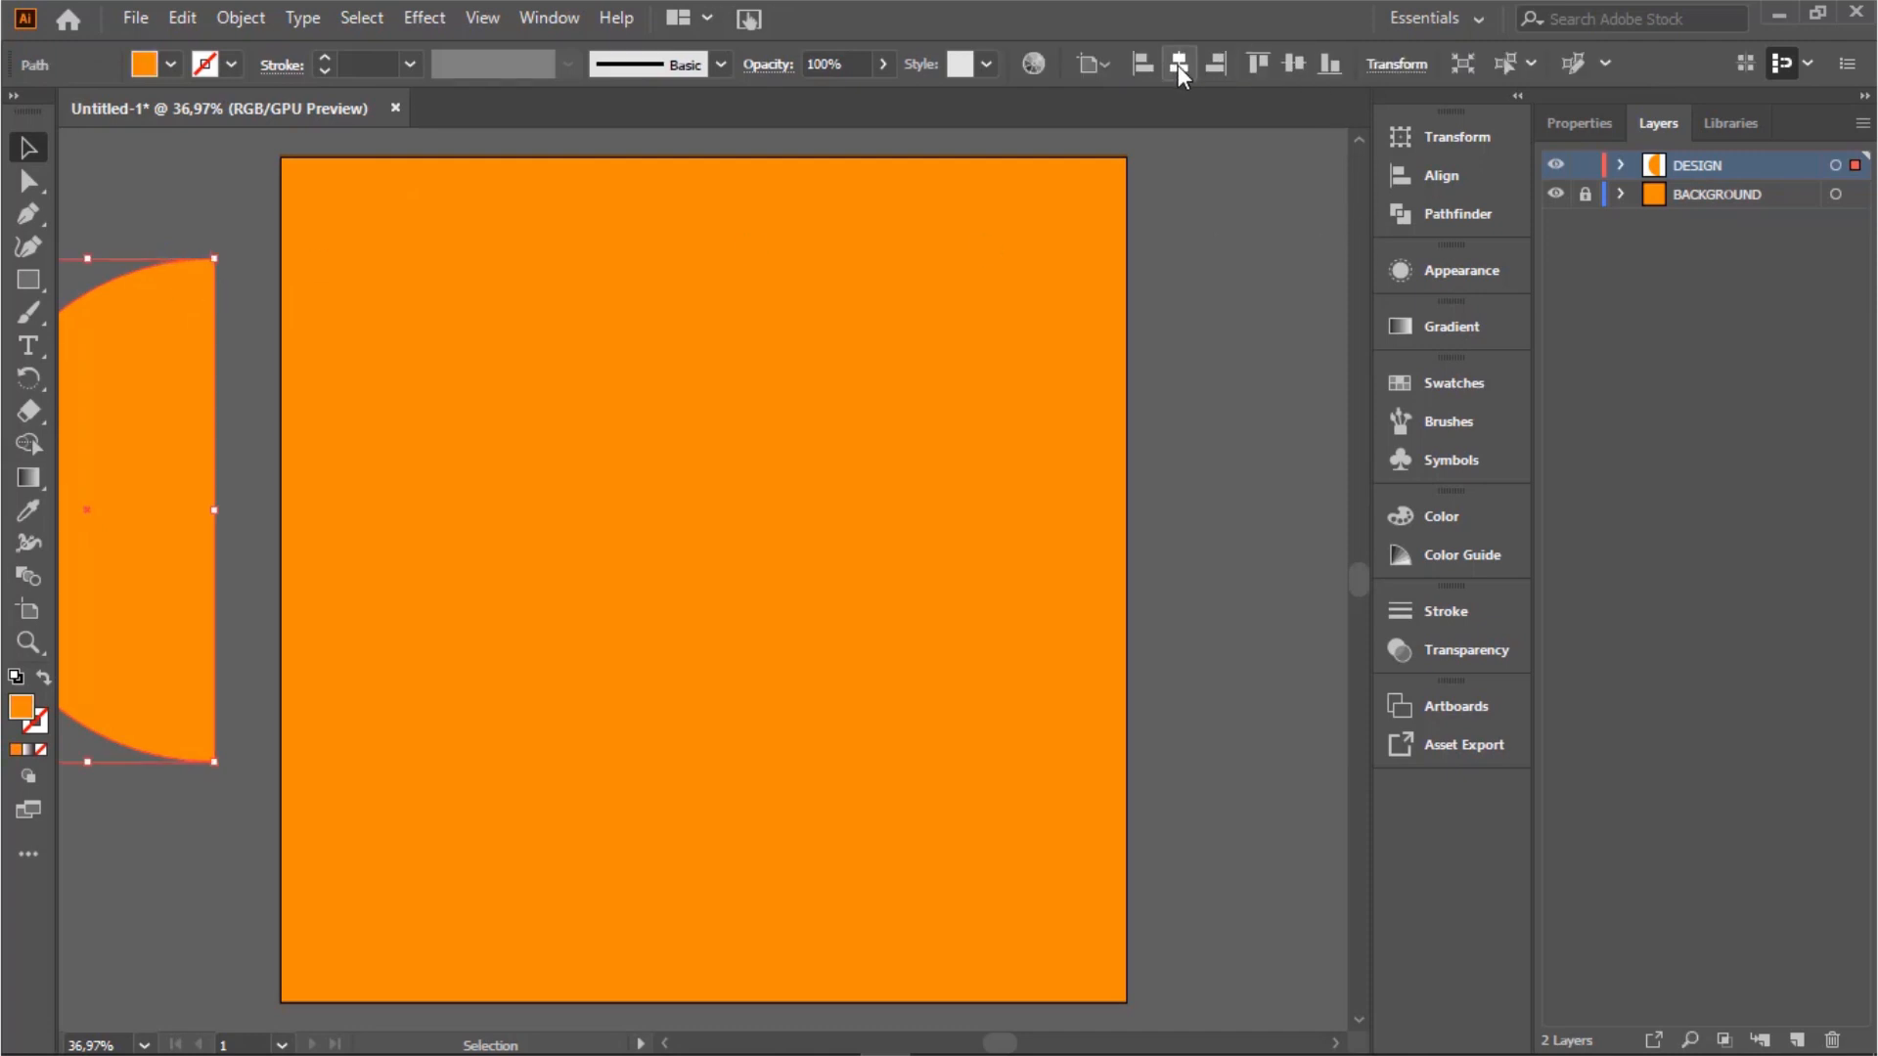
click(1178, 65)
click(1292, 65)
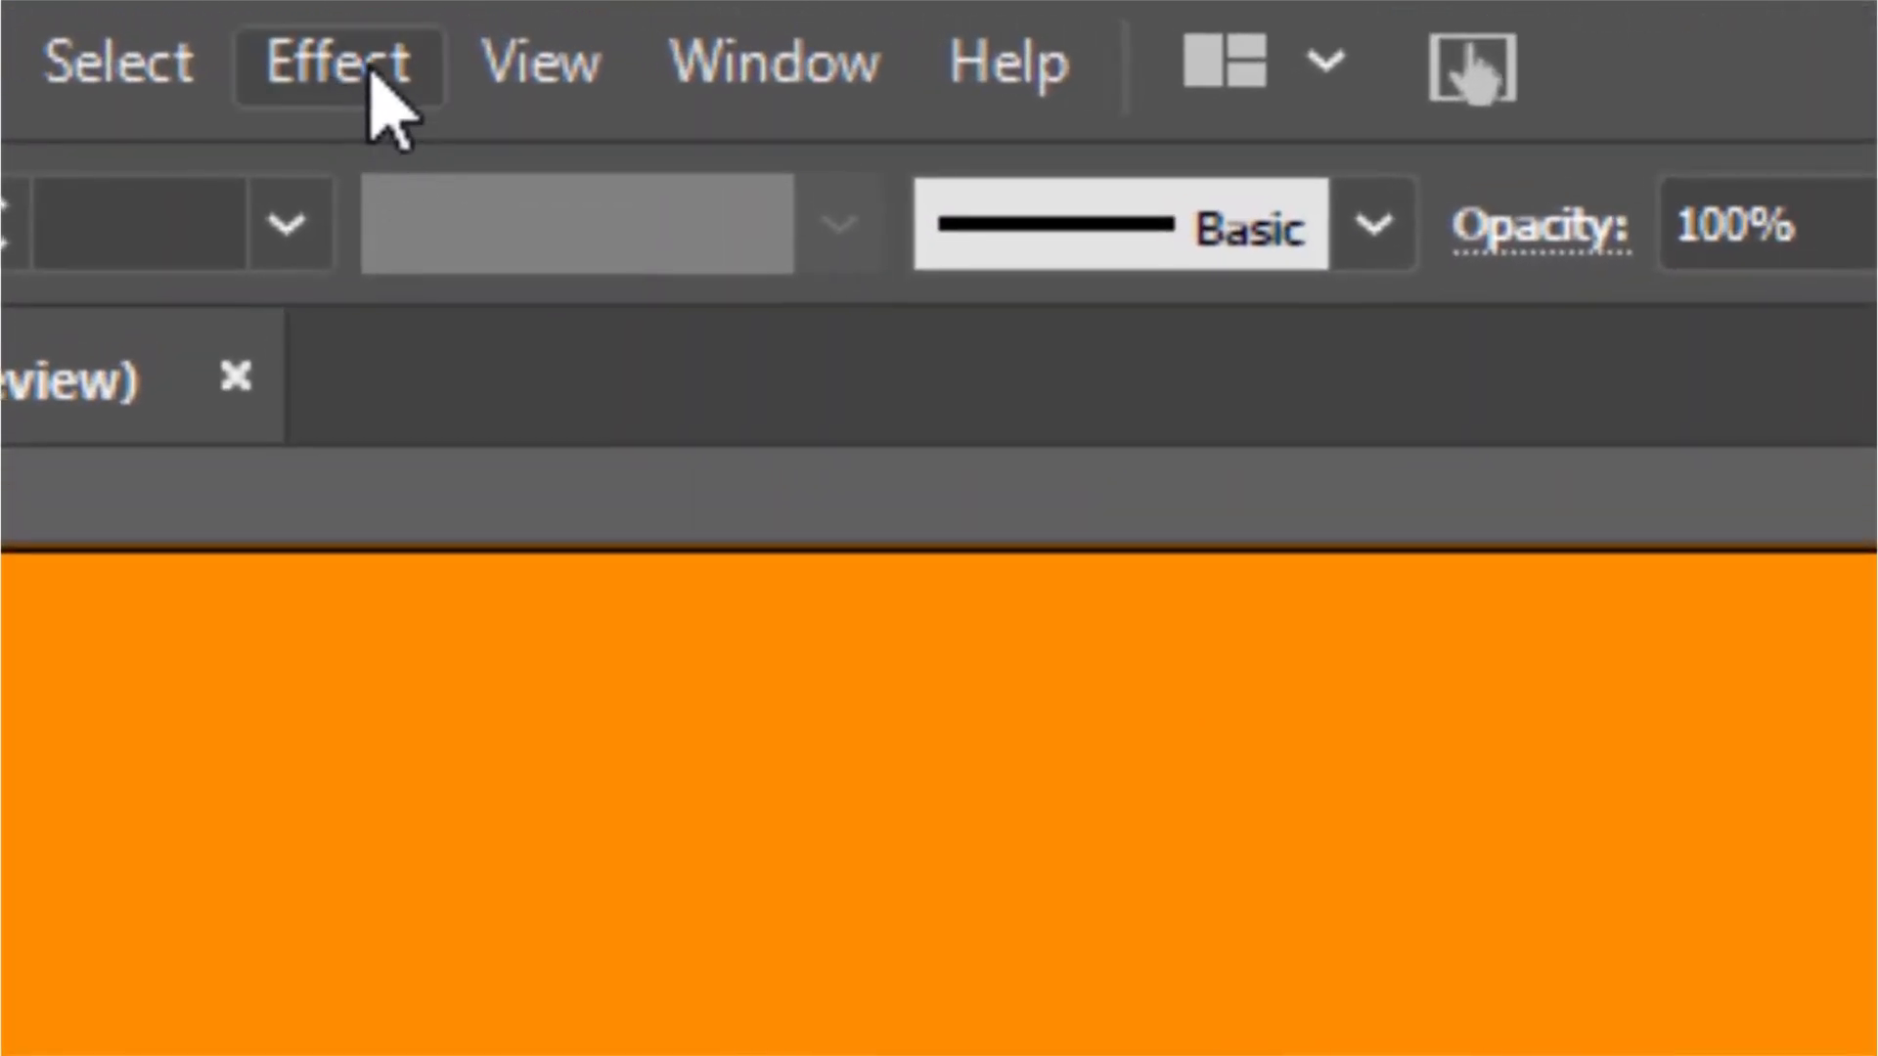
Start a 3D Revolve effect on the half circle, revolving from its Right Edge, with the preview turned on.
click(372, 76)
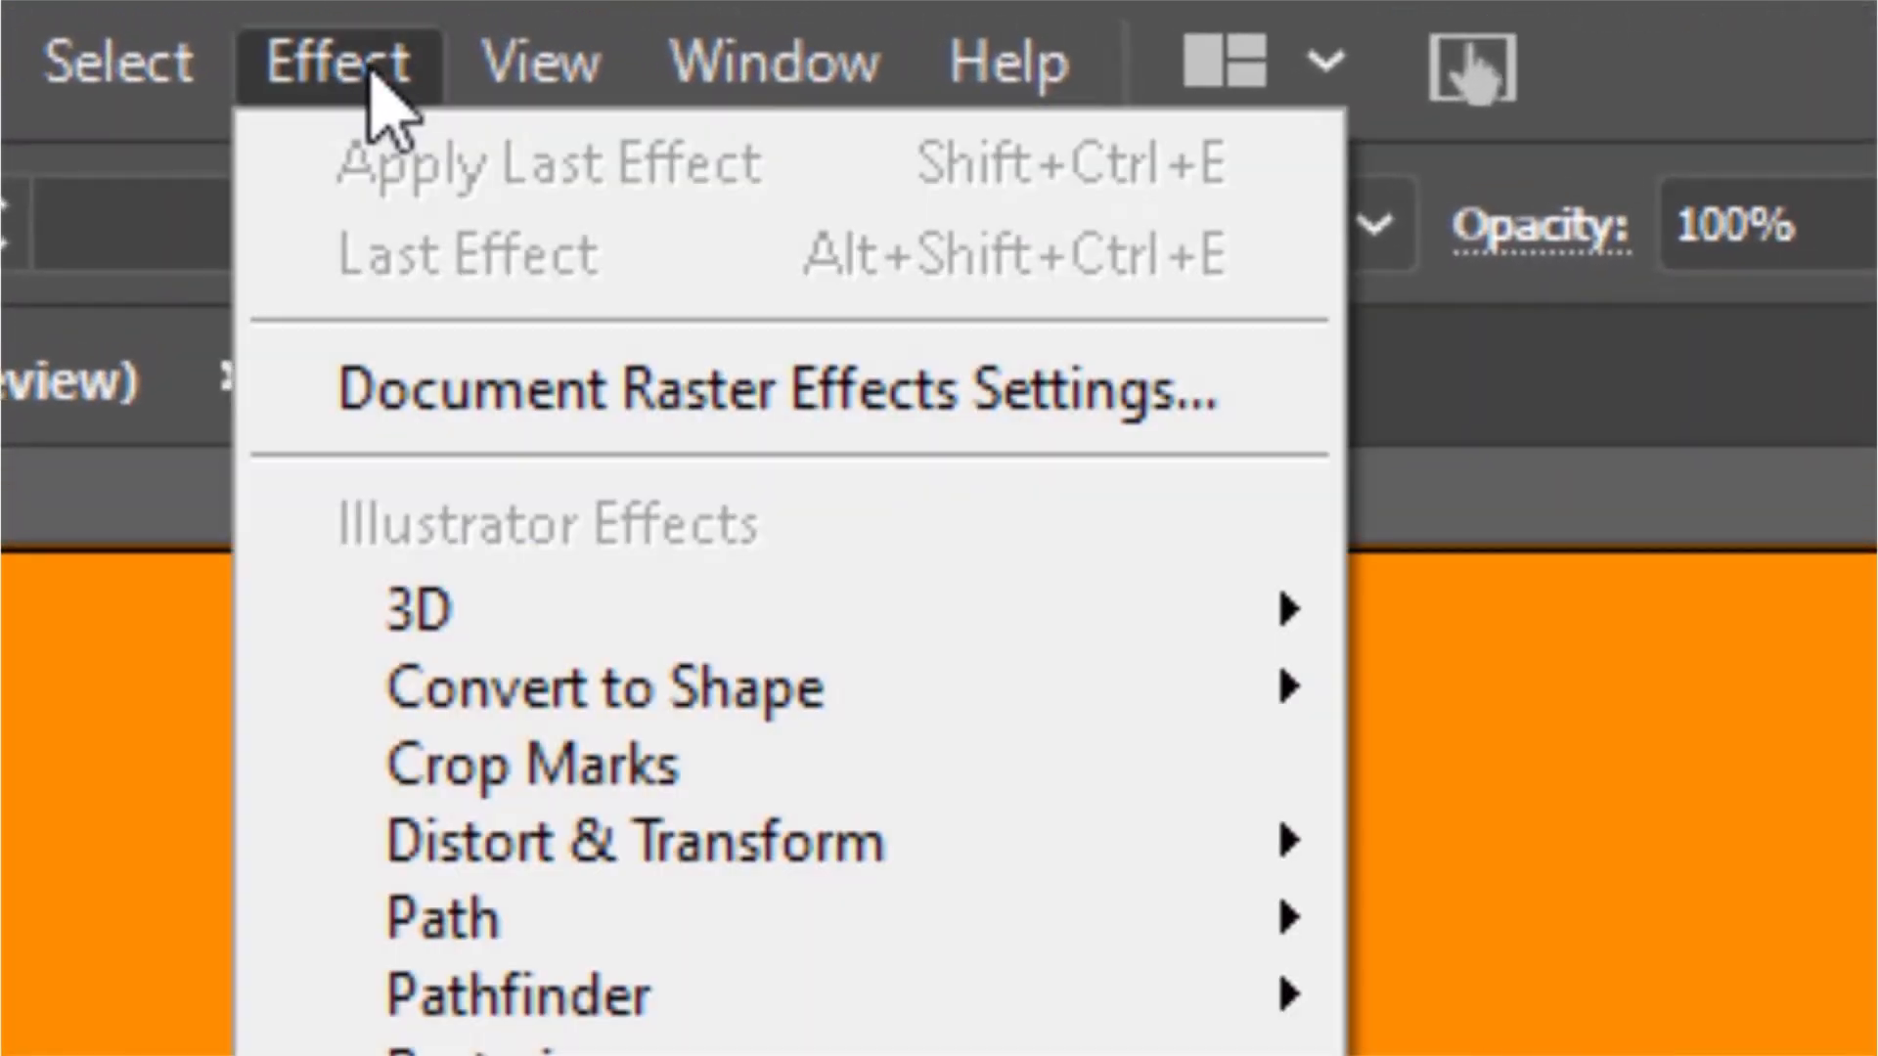
mouse_move(390, 614)
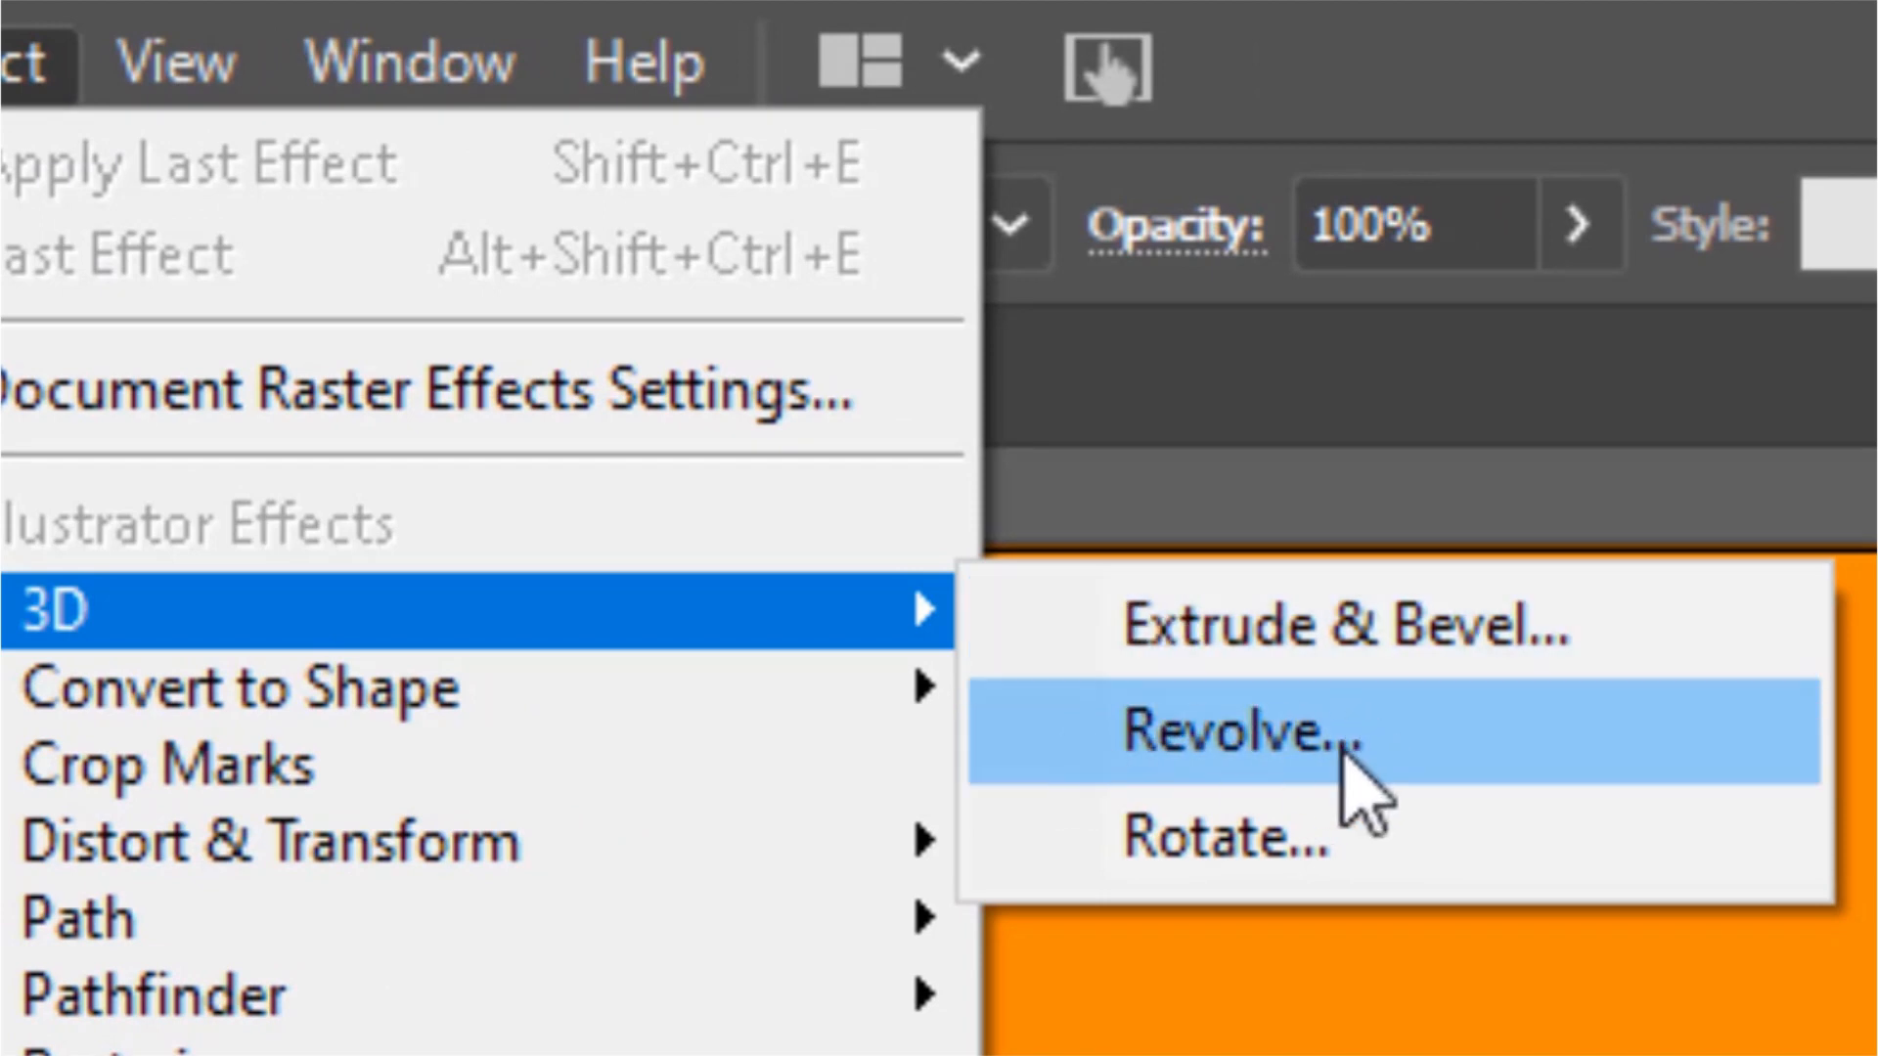
click(1323, 757)
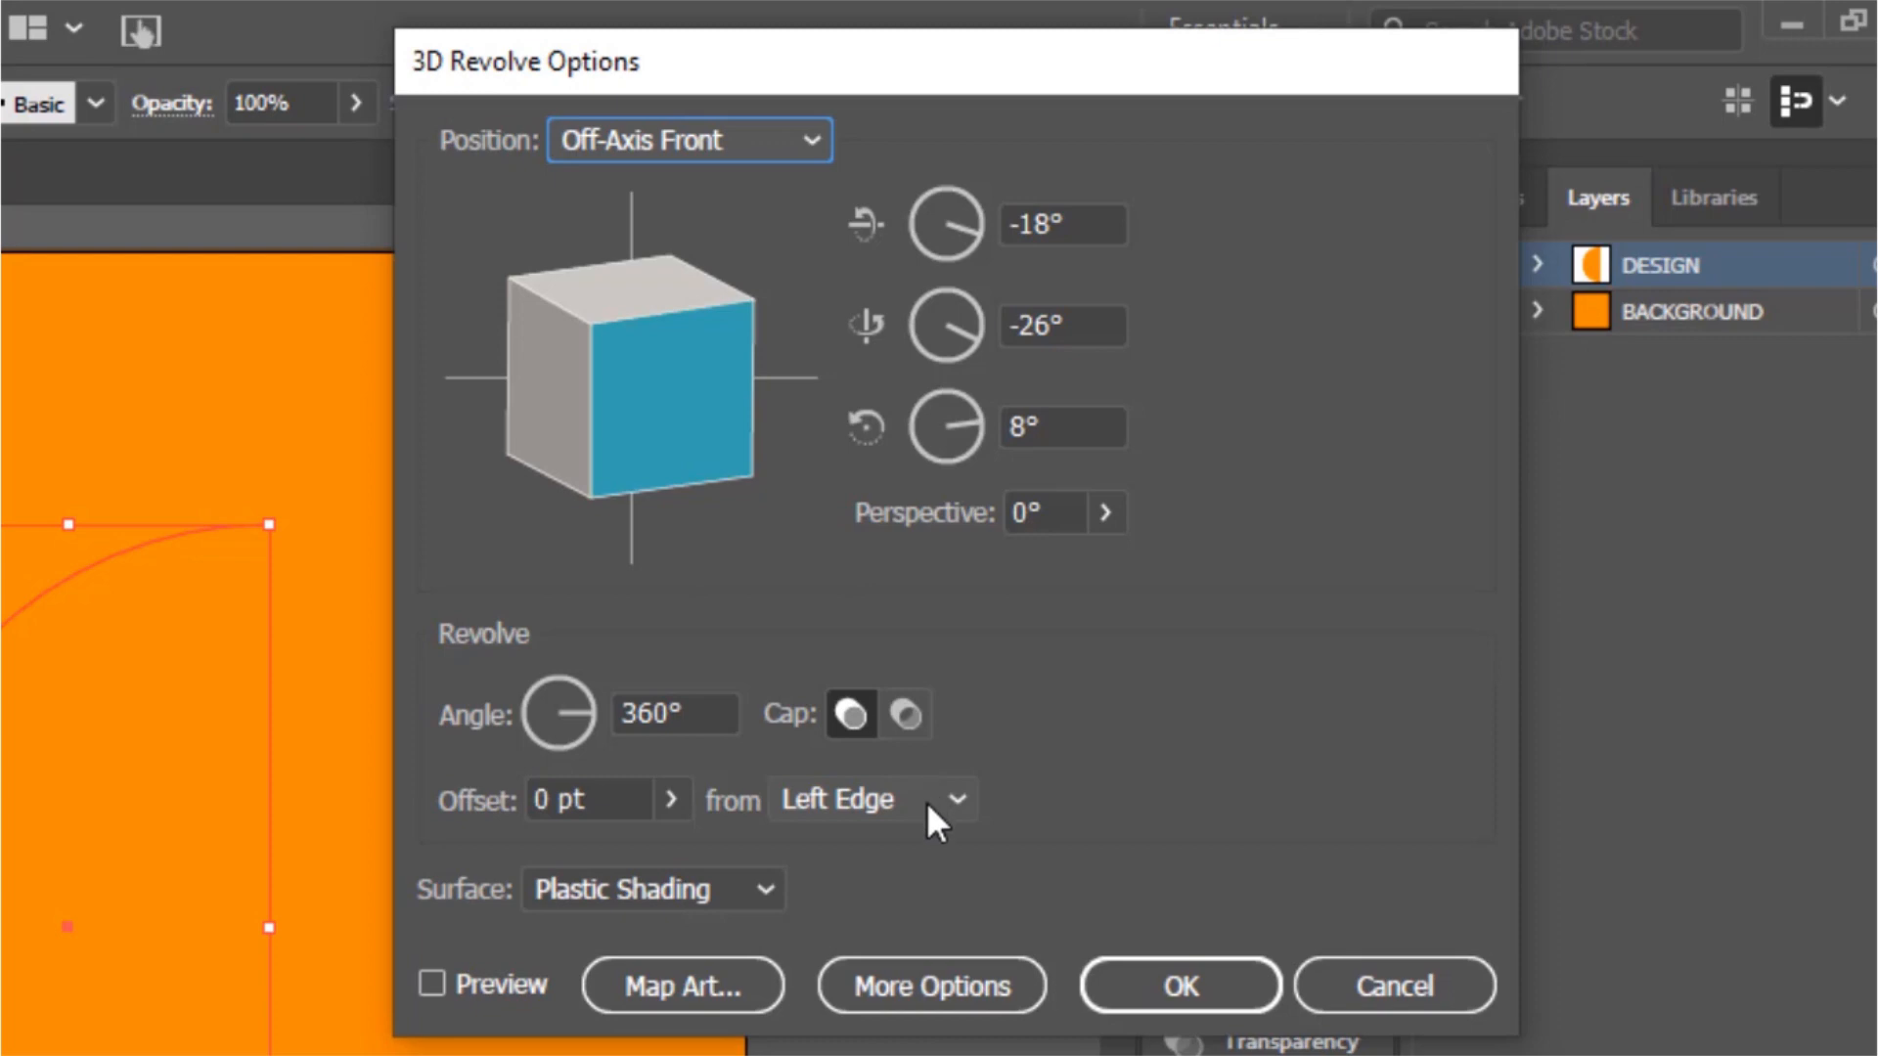
click(937, 797)
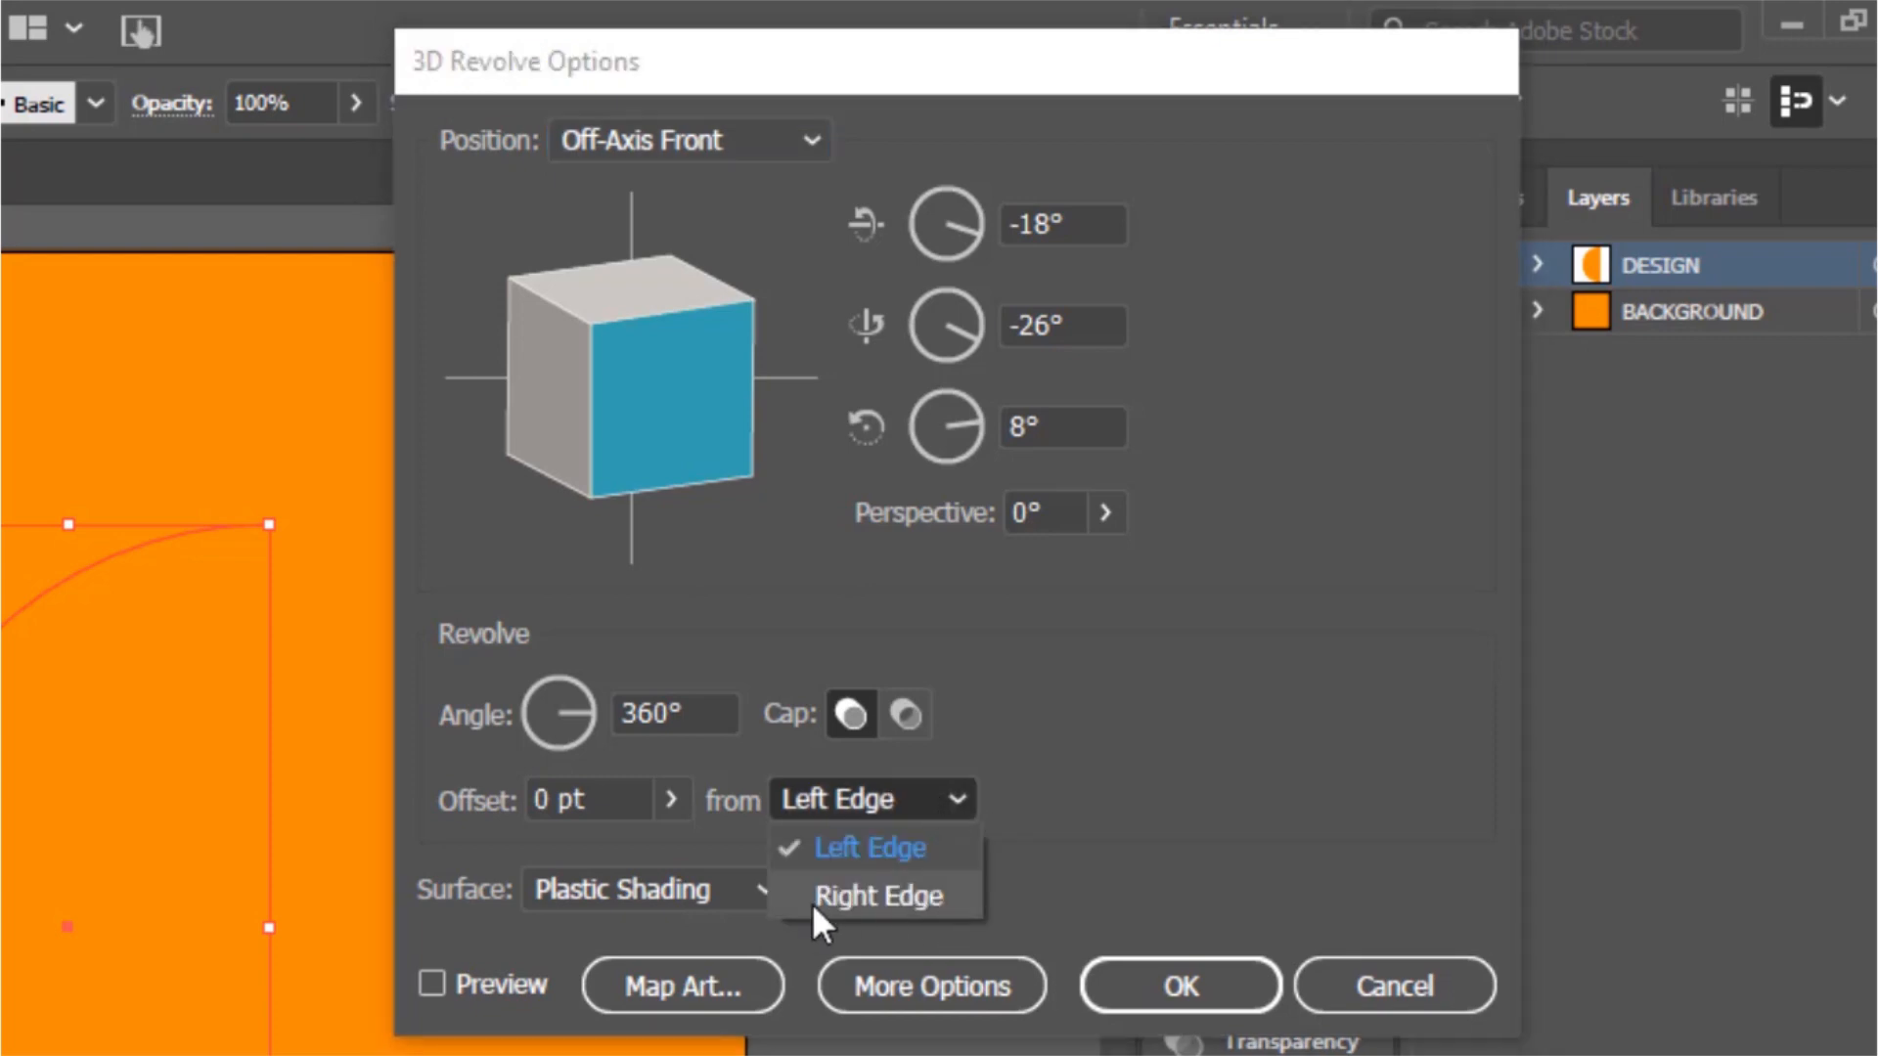
click(888, 898)
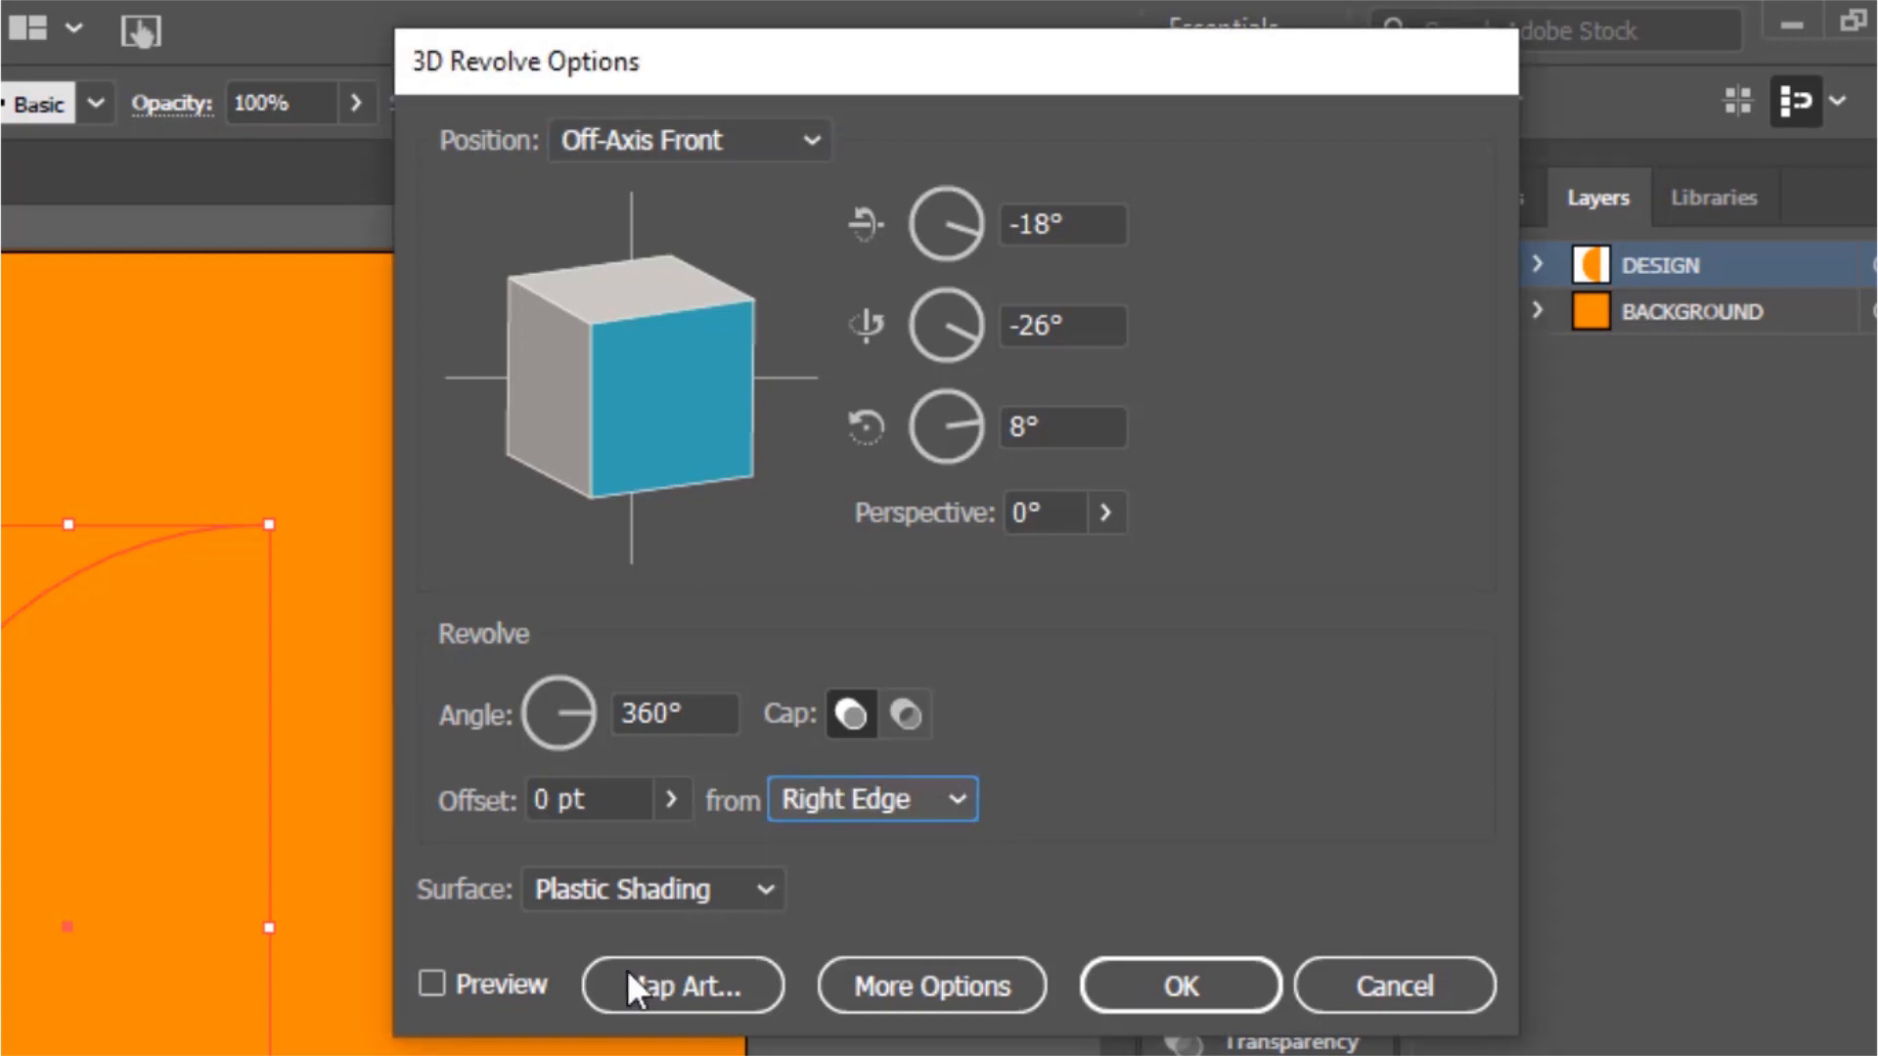
click(491, 988)
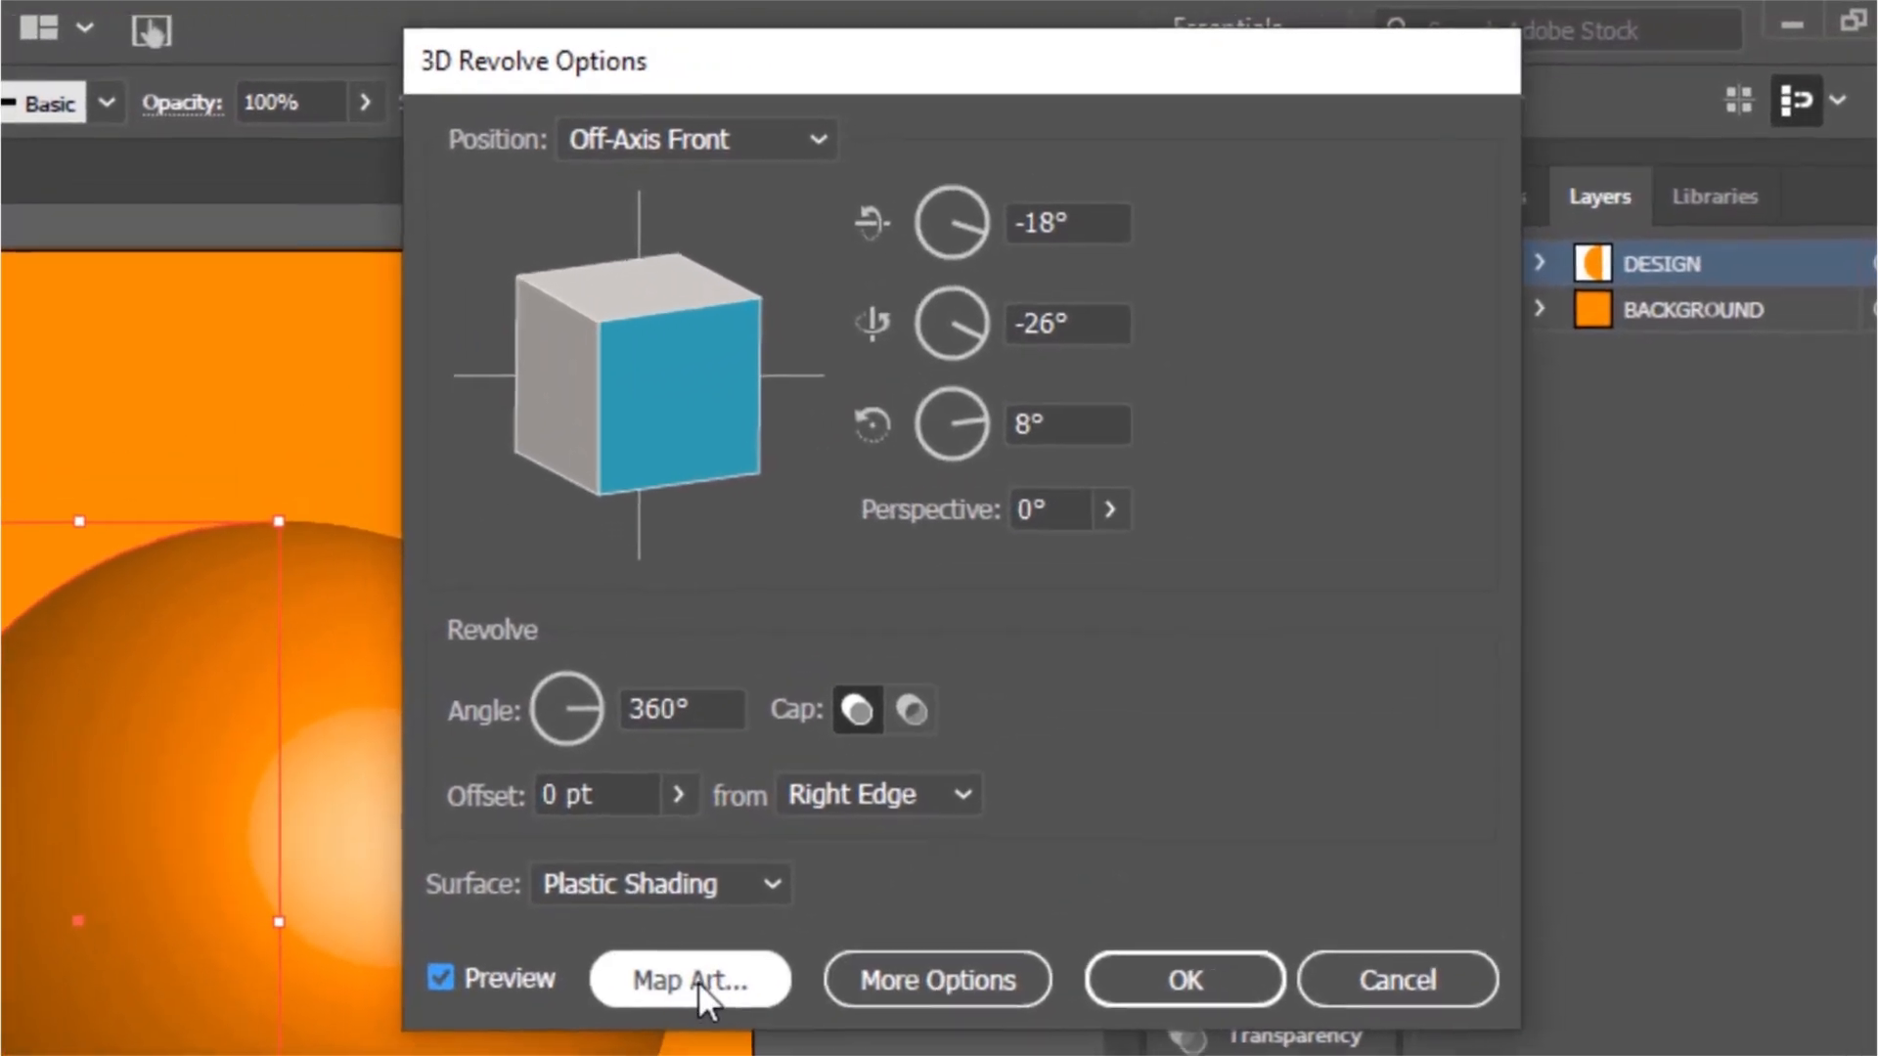
Map the 3D BALL symbol onto the revolved sphere's surface and scale it to fit.
click(697, 983)
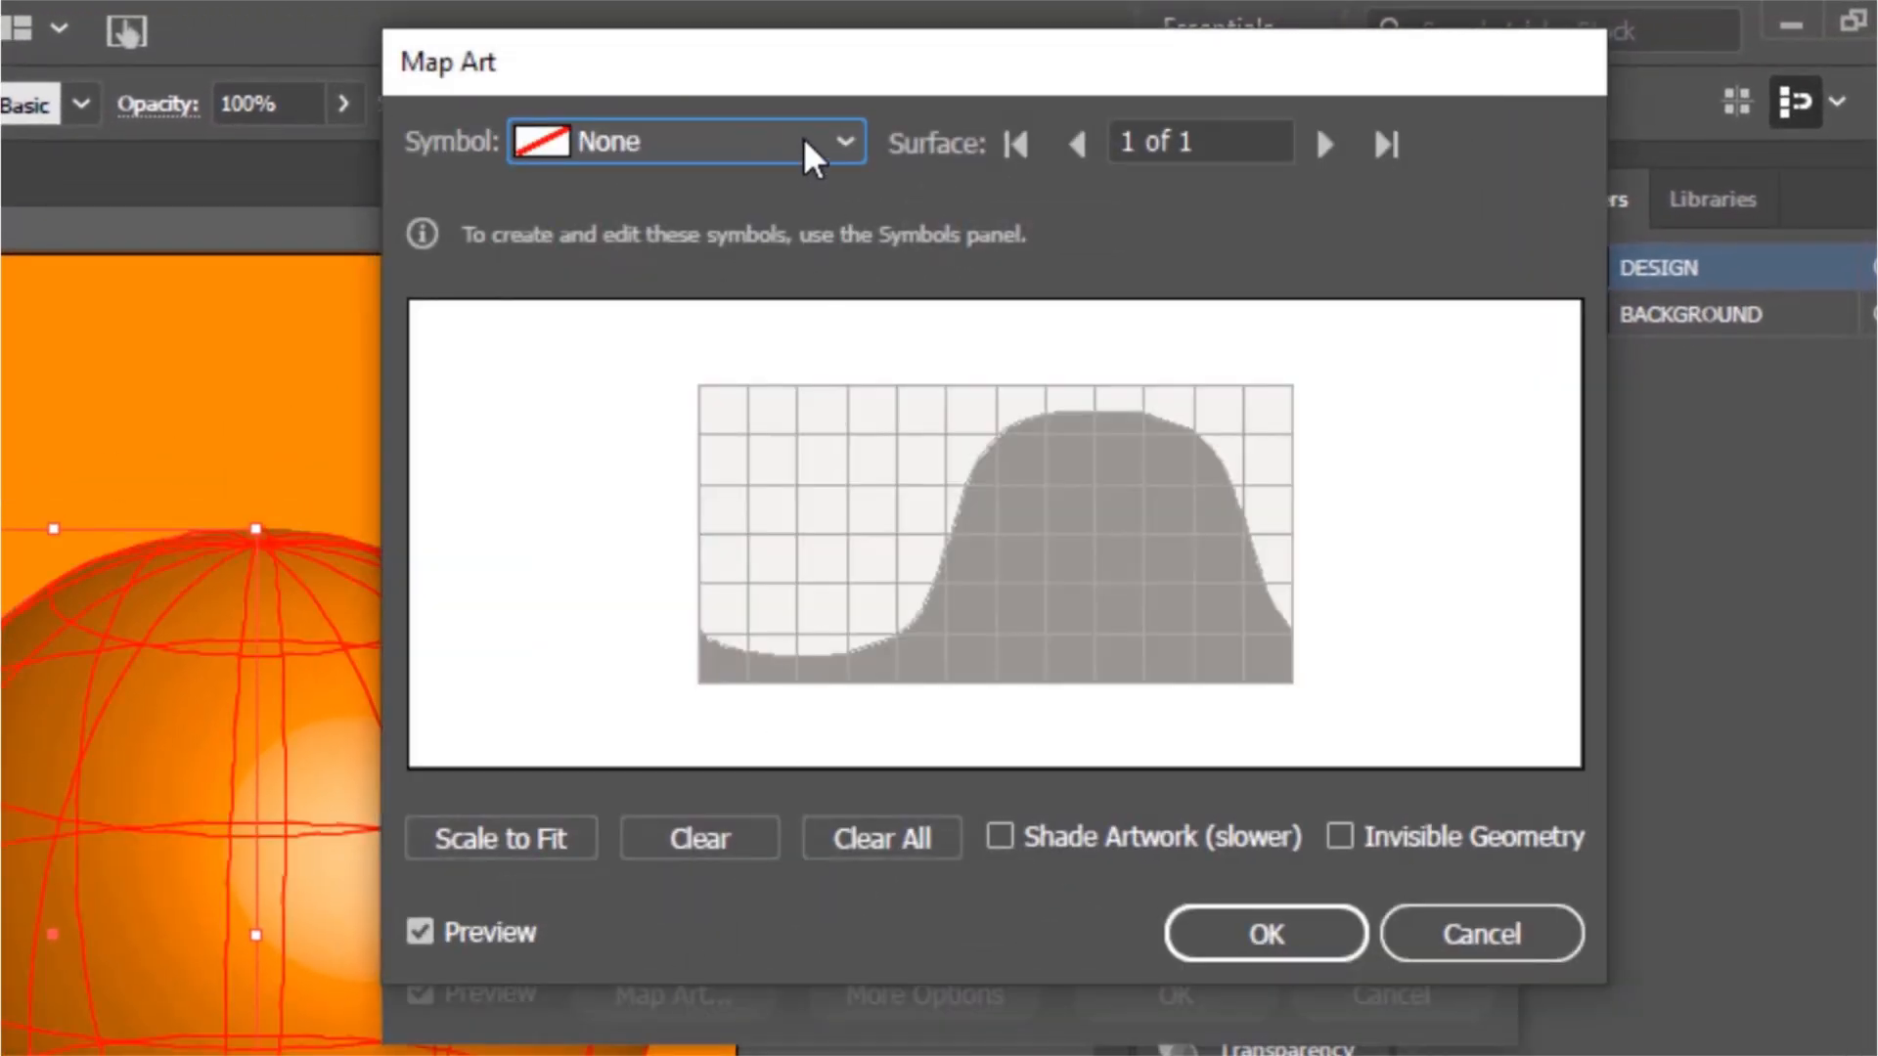
click(802, 137)
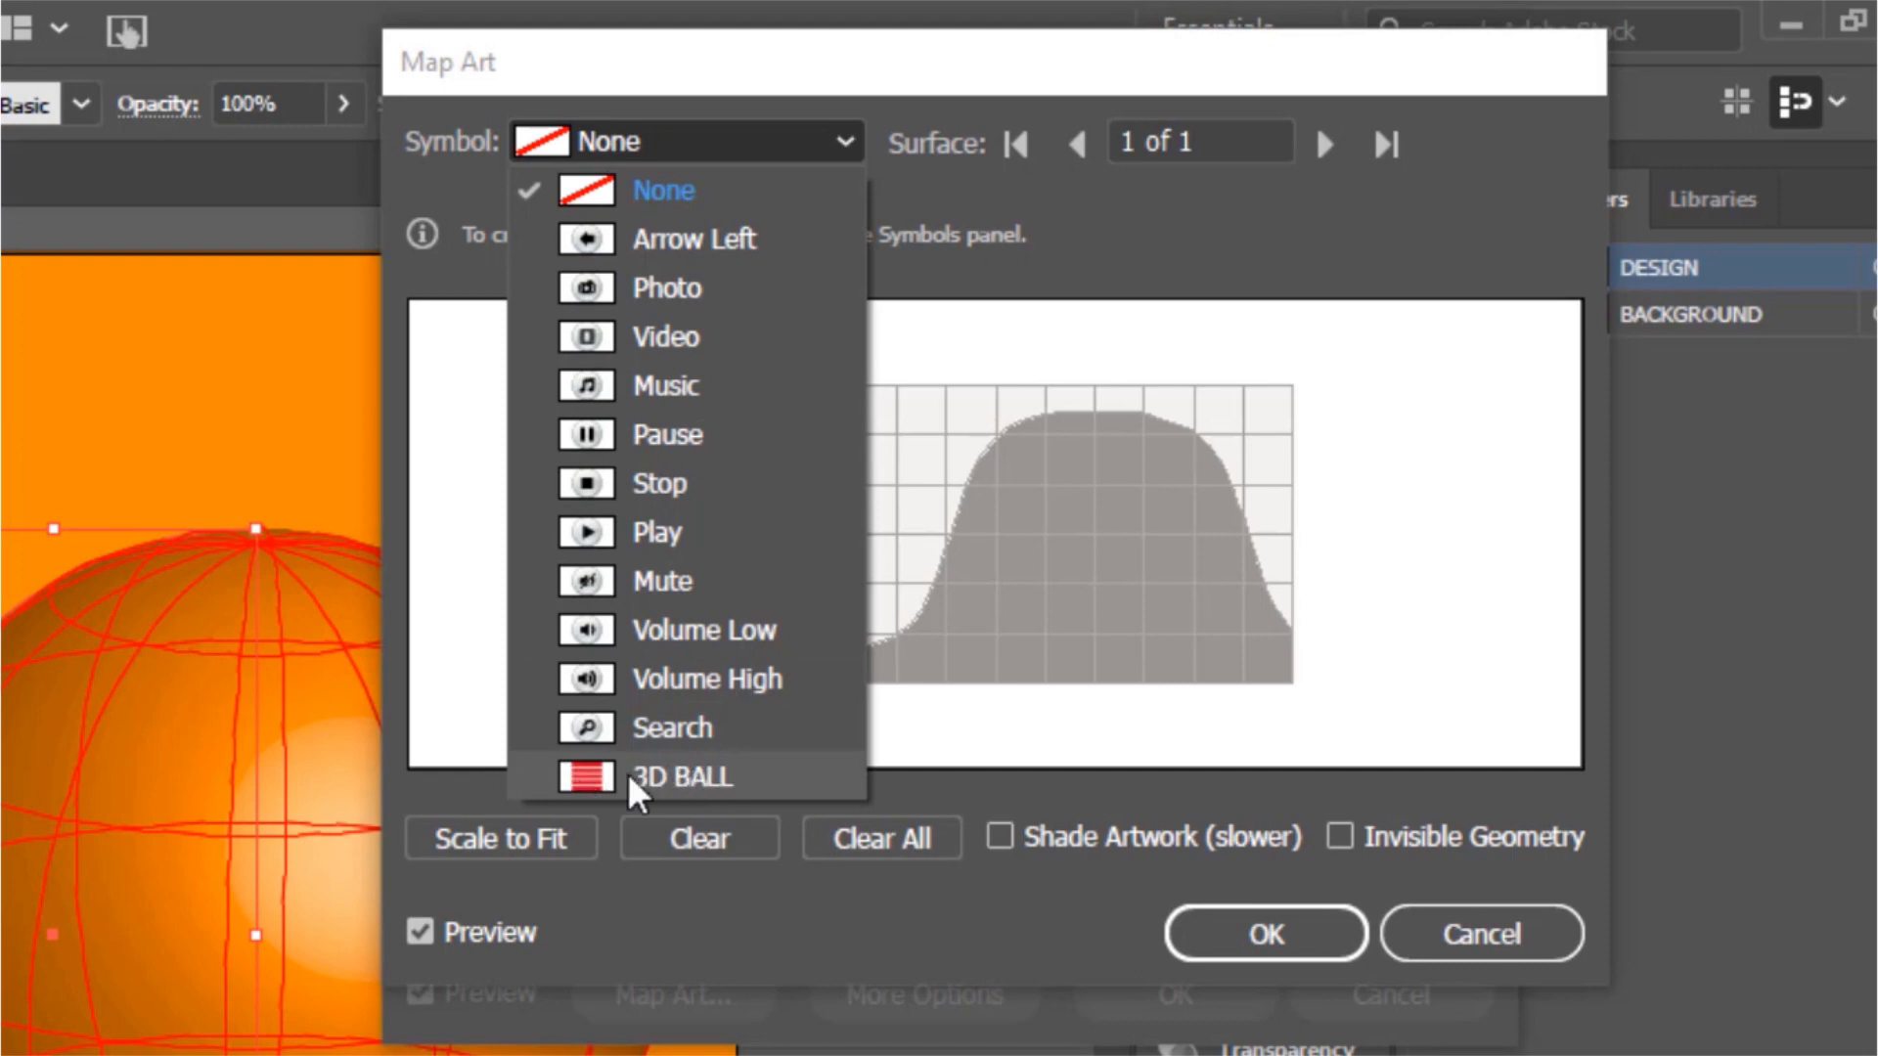
click(720, 775)
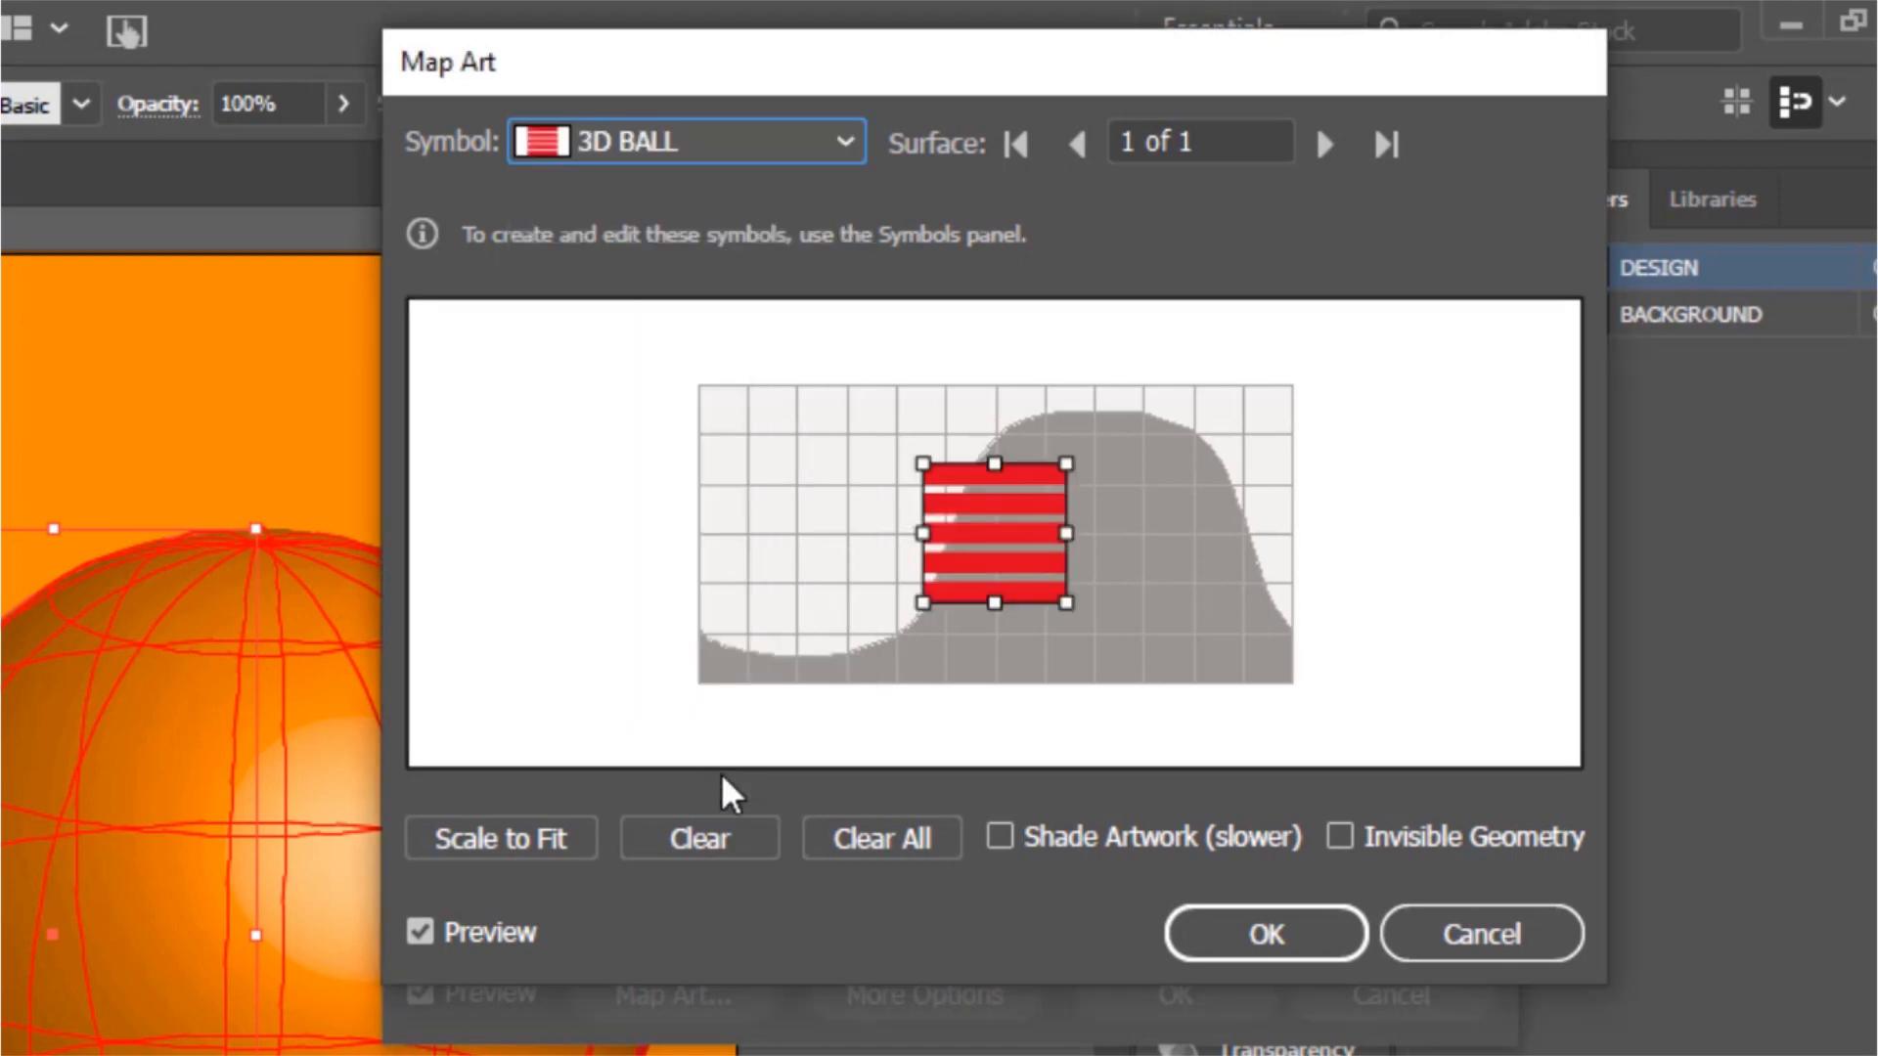
click(548, 843)
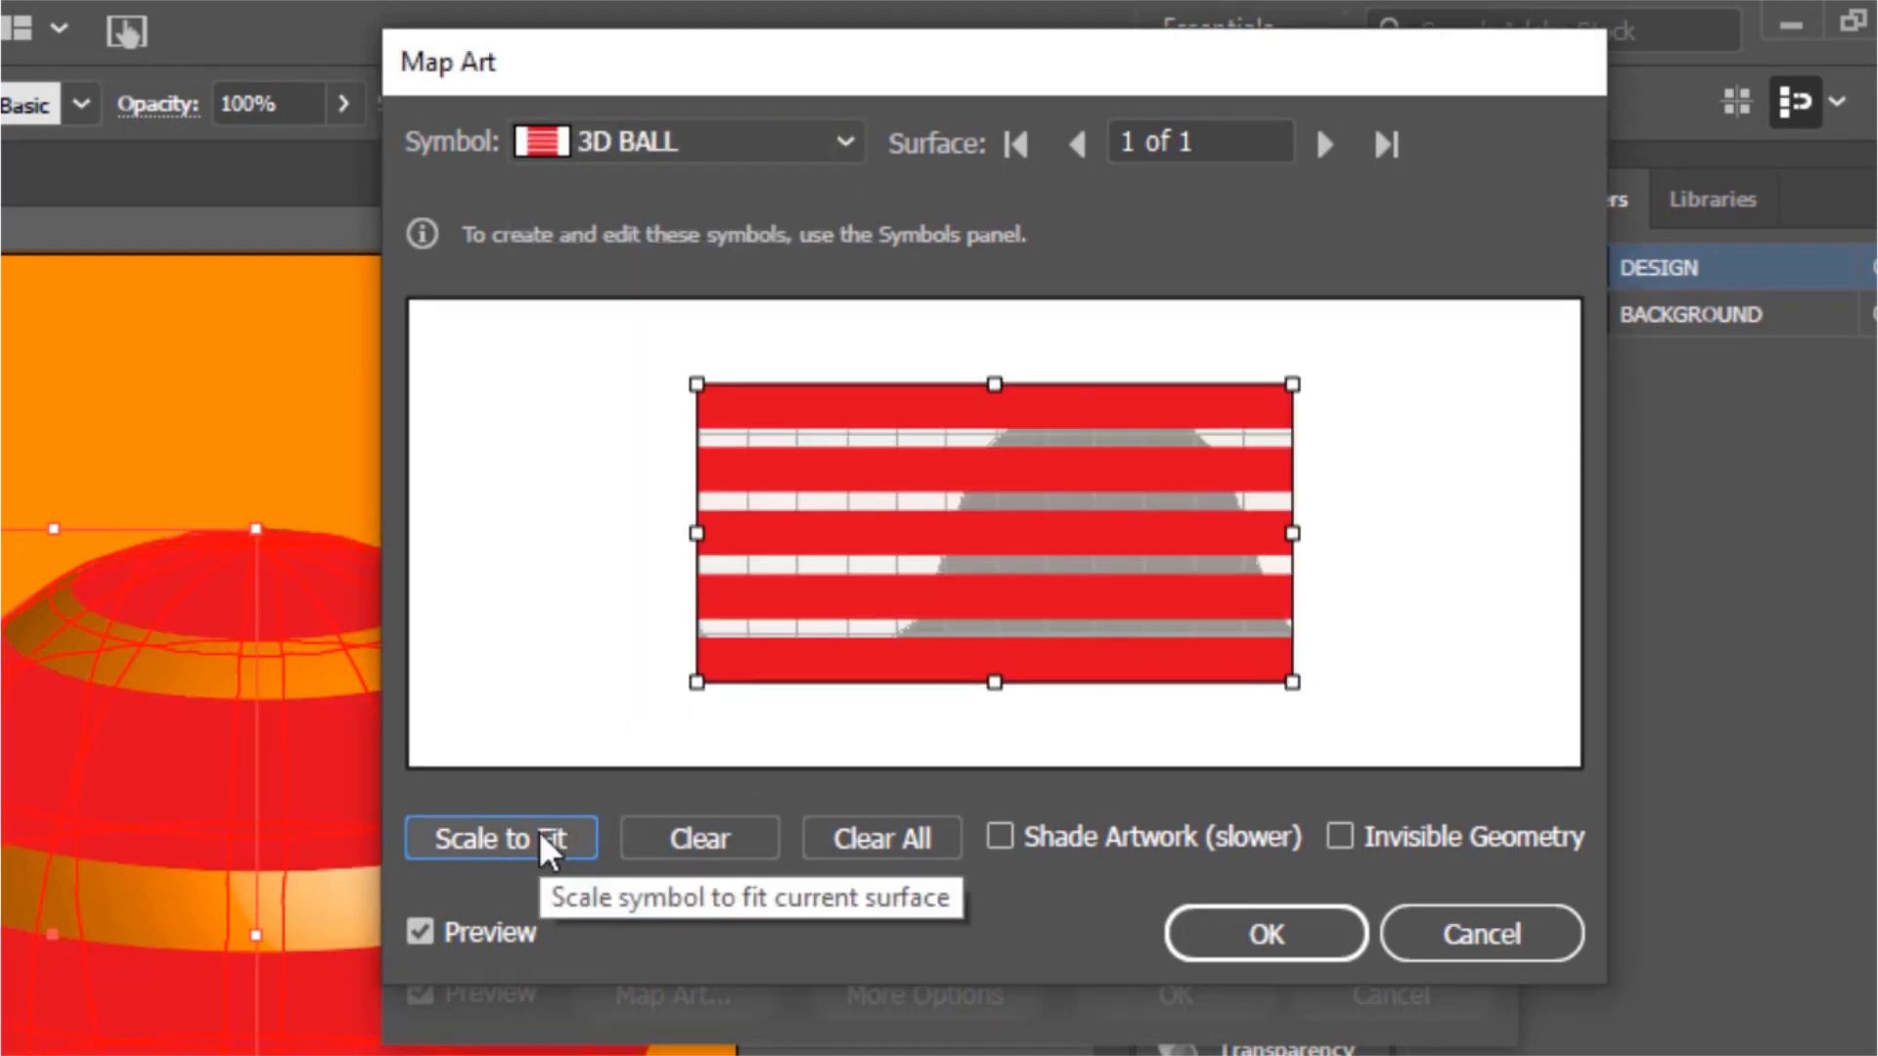
click(1230, 942)
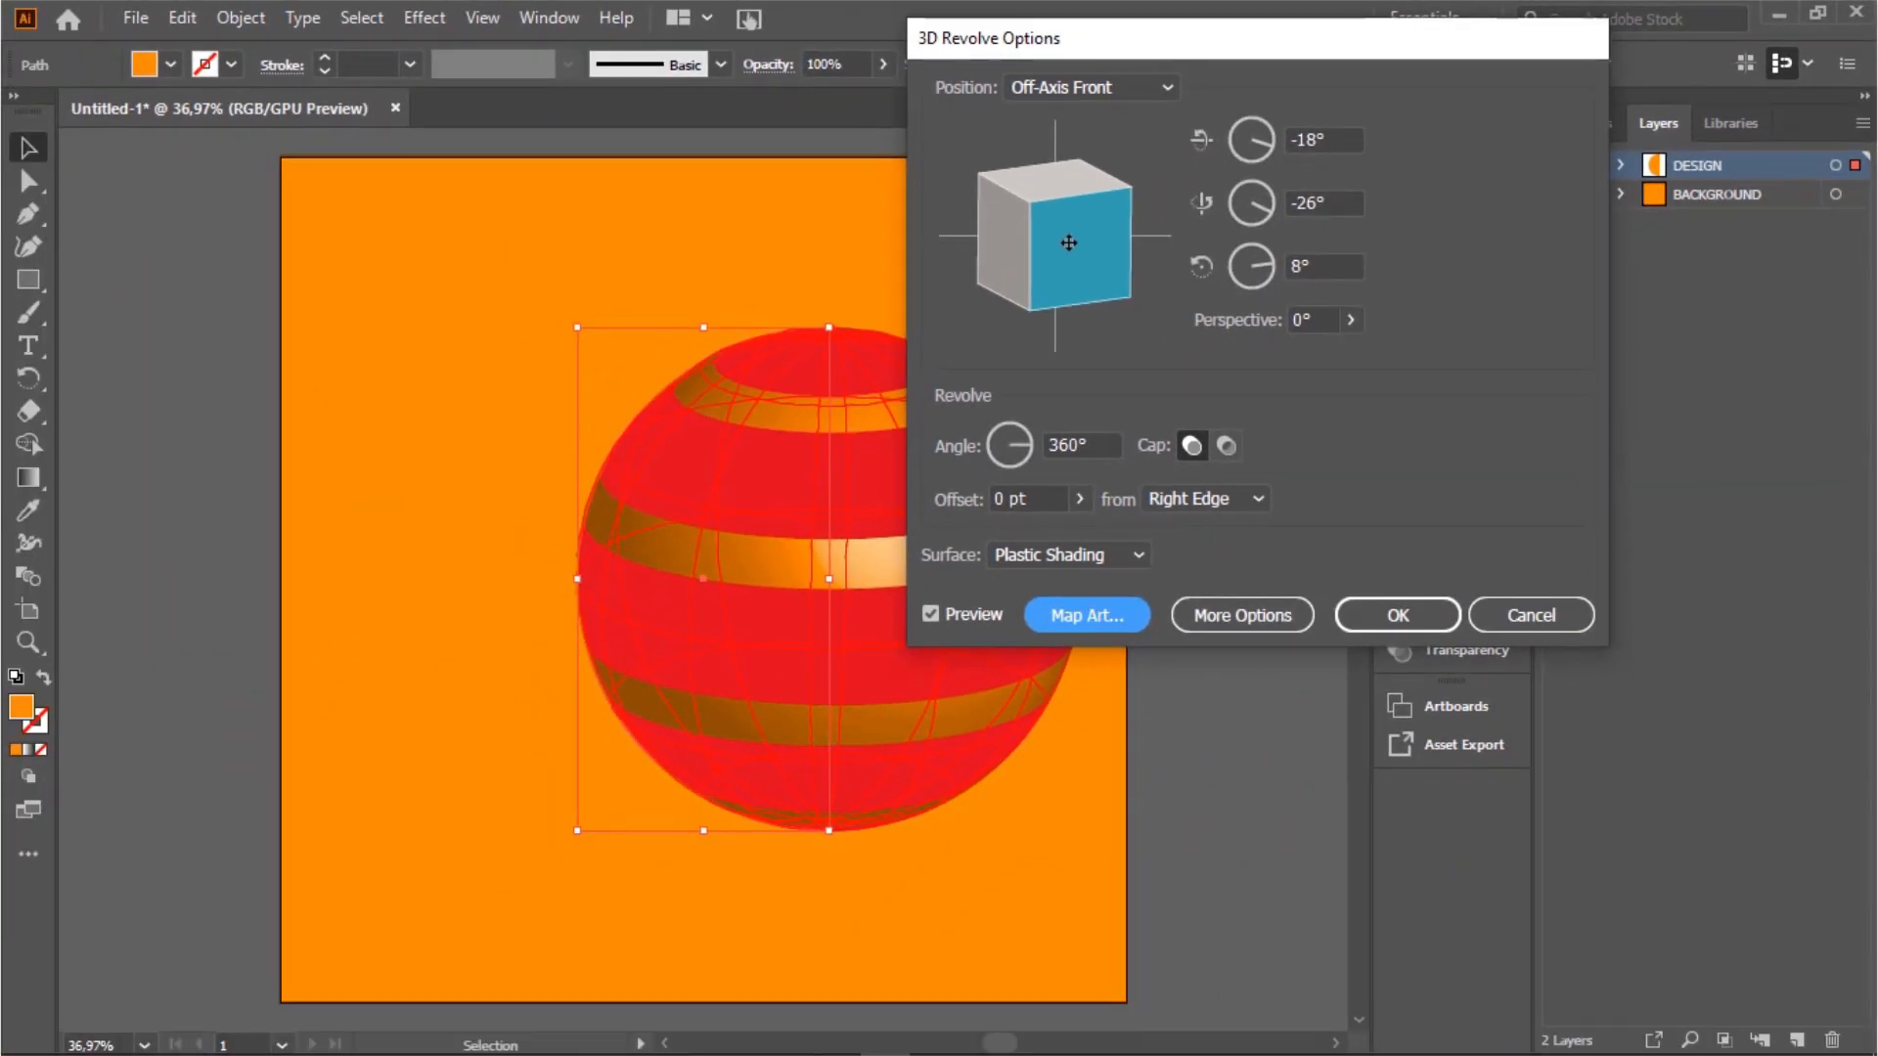
Rotate the sphere freely to about -45°, 29° and 15° so the stripes run diagonally, apply the Revolve effect and deselect it.
drag(639, 387, 585, 416)
mouse_move(1033, 258)
mouse_down()
mouse_move(1035, 235)
mouse_move(1040, 261)
mouse_move(1056, 235)
mouse_move(1036, 235)
mouse_up()
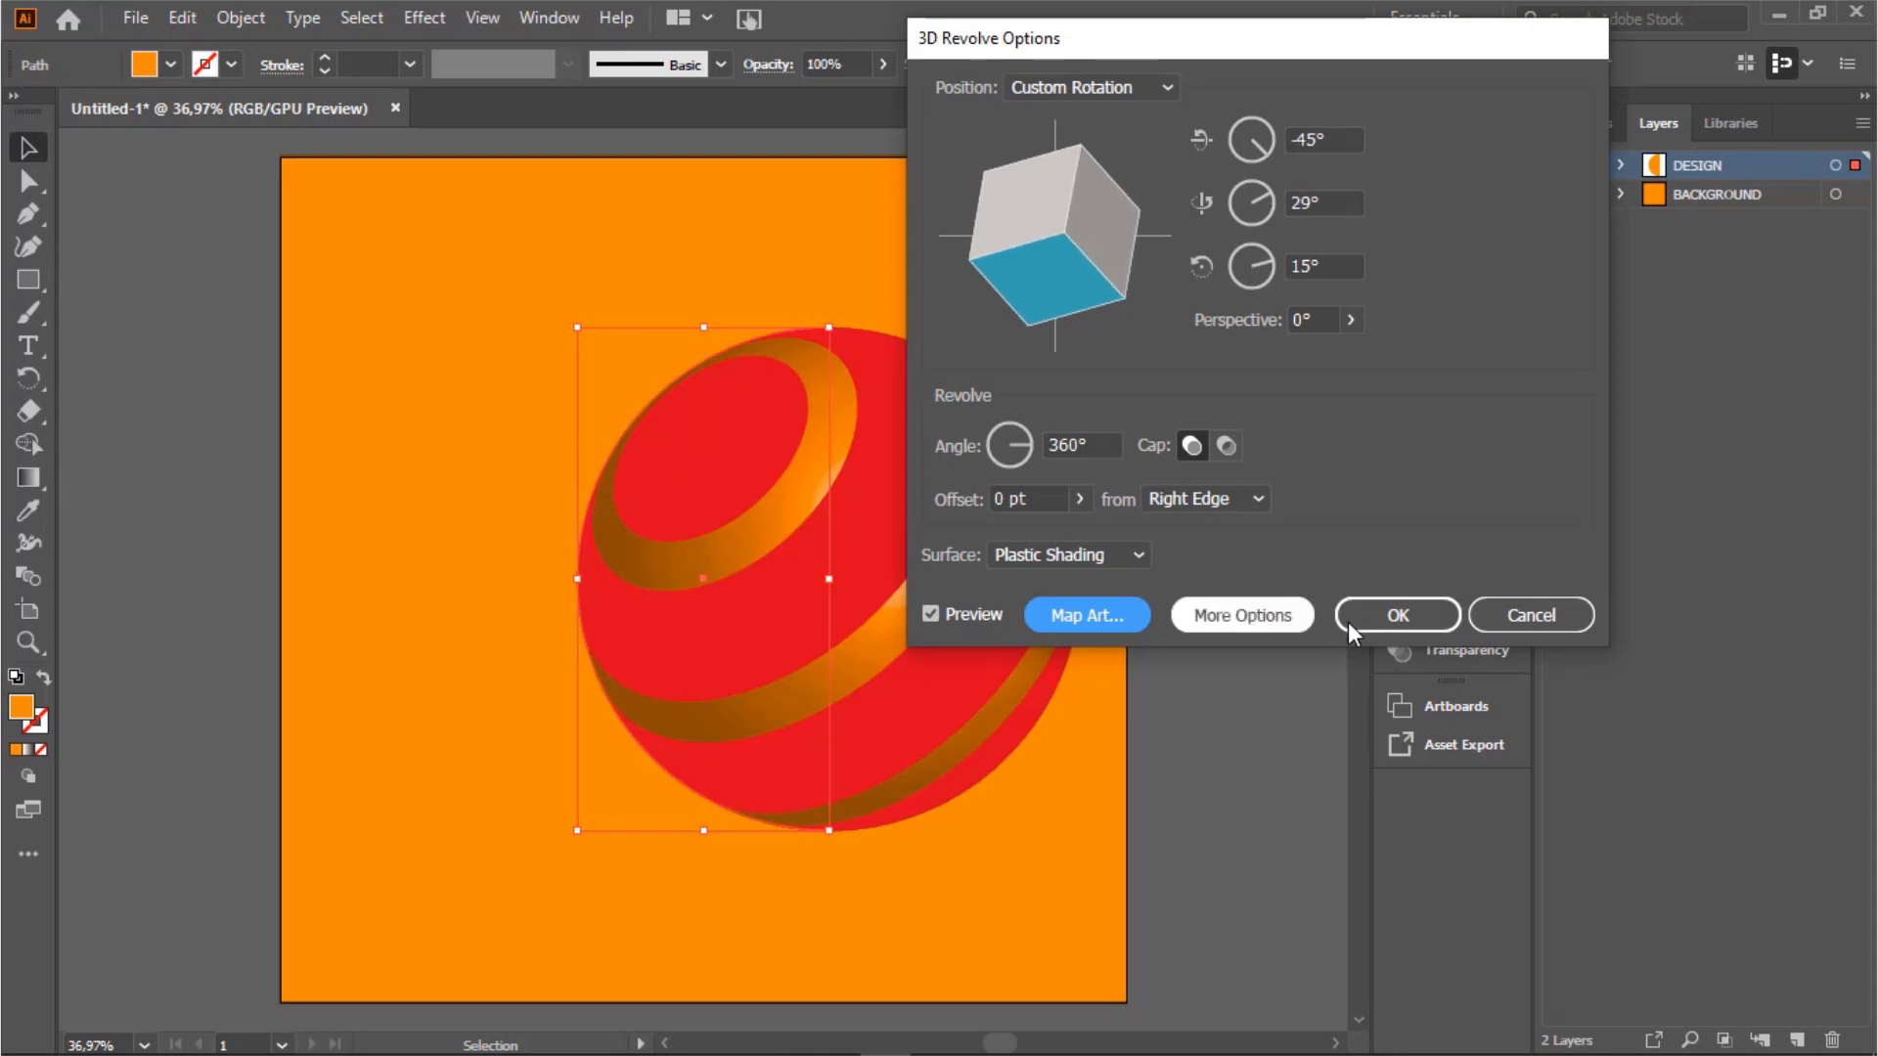
click(1404, 615)
click(1217, 578)
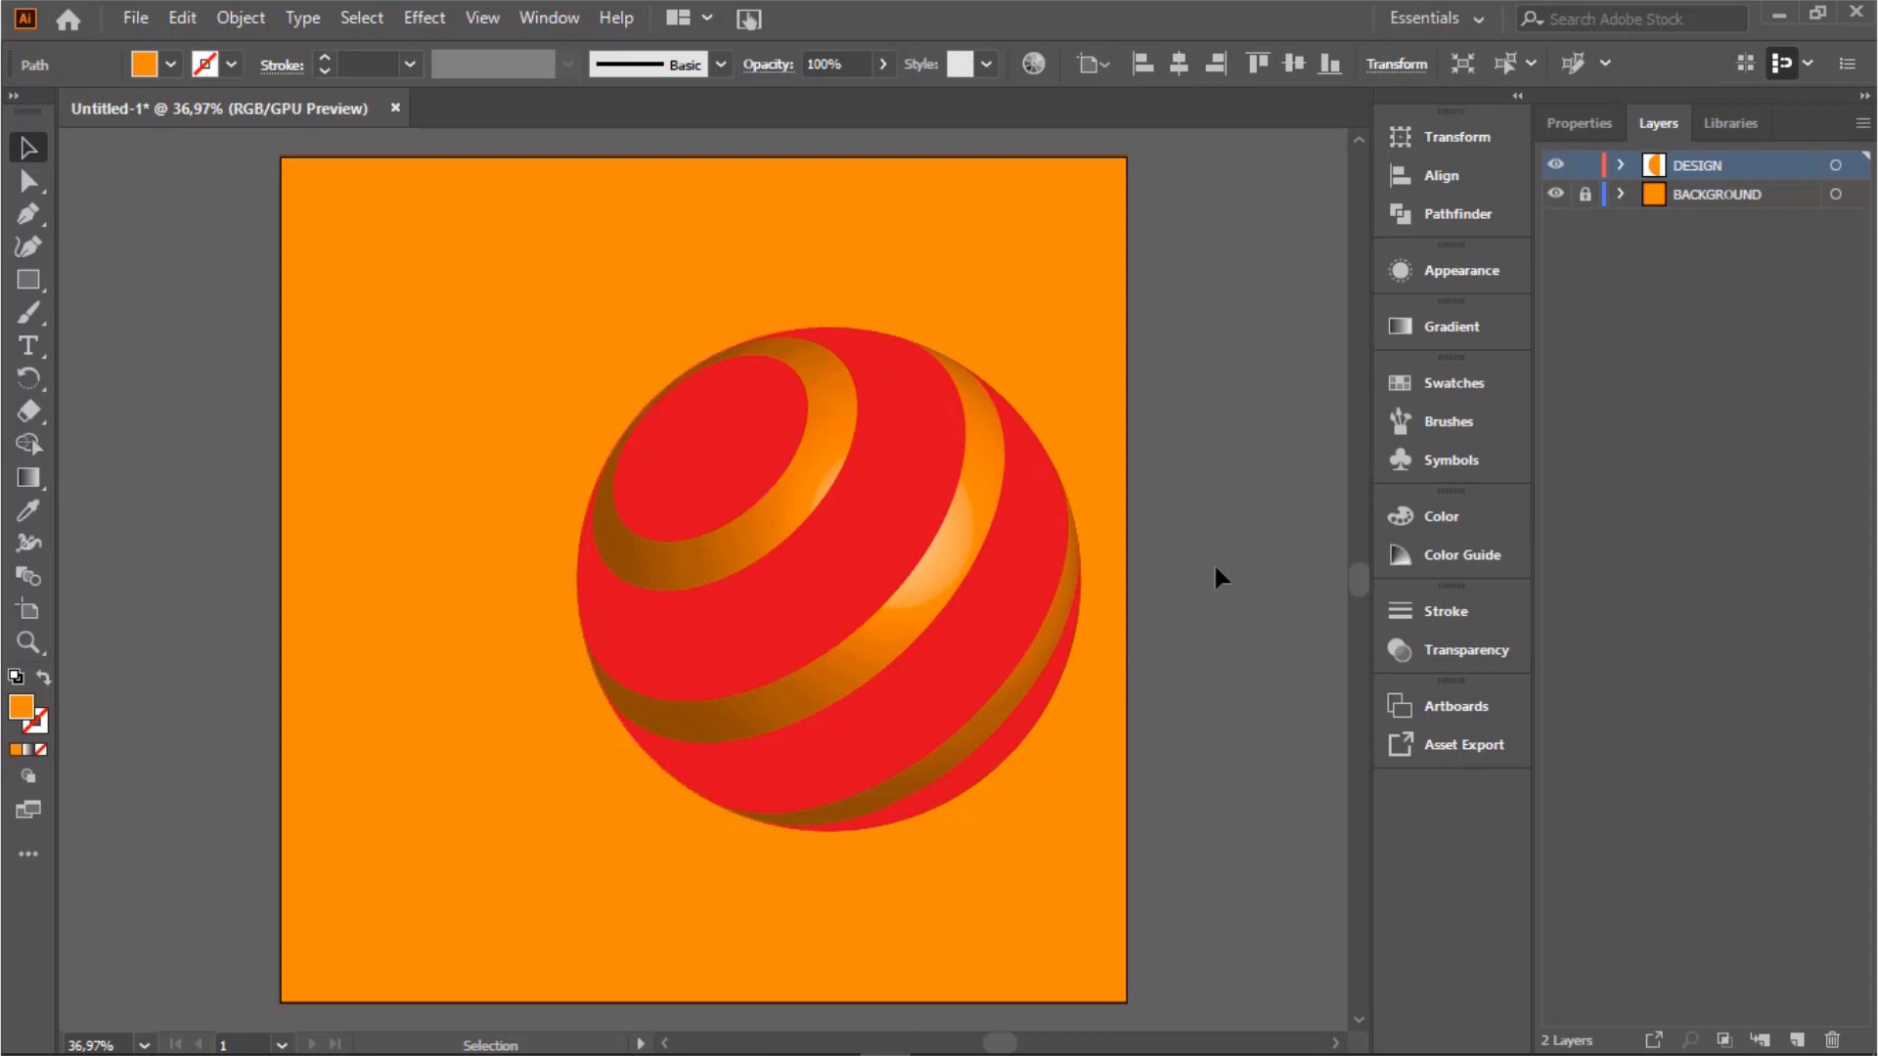
Move the striped ball left and slightly down so it sits horizontally centred on the artboard.
click(831, 524)
drag(795, 519, 671, 543)
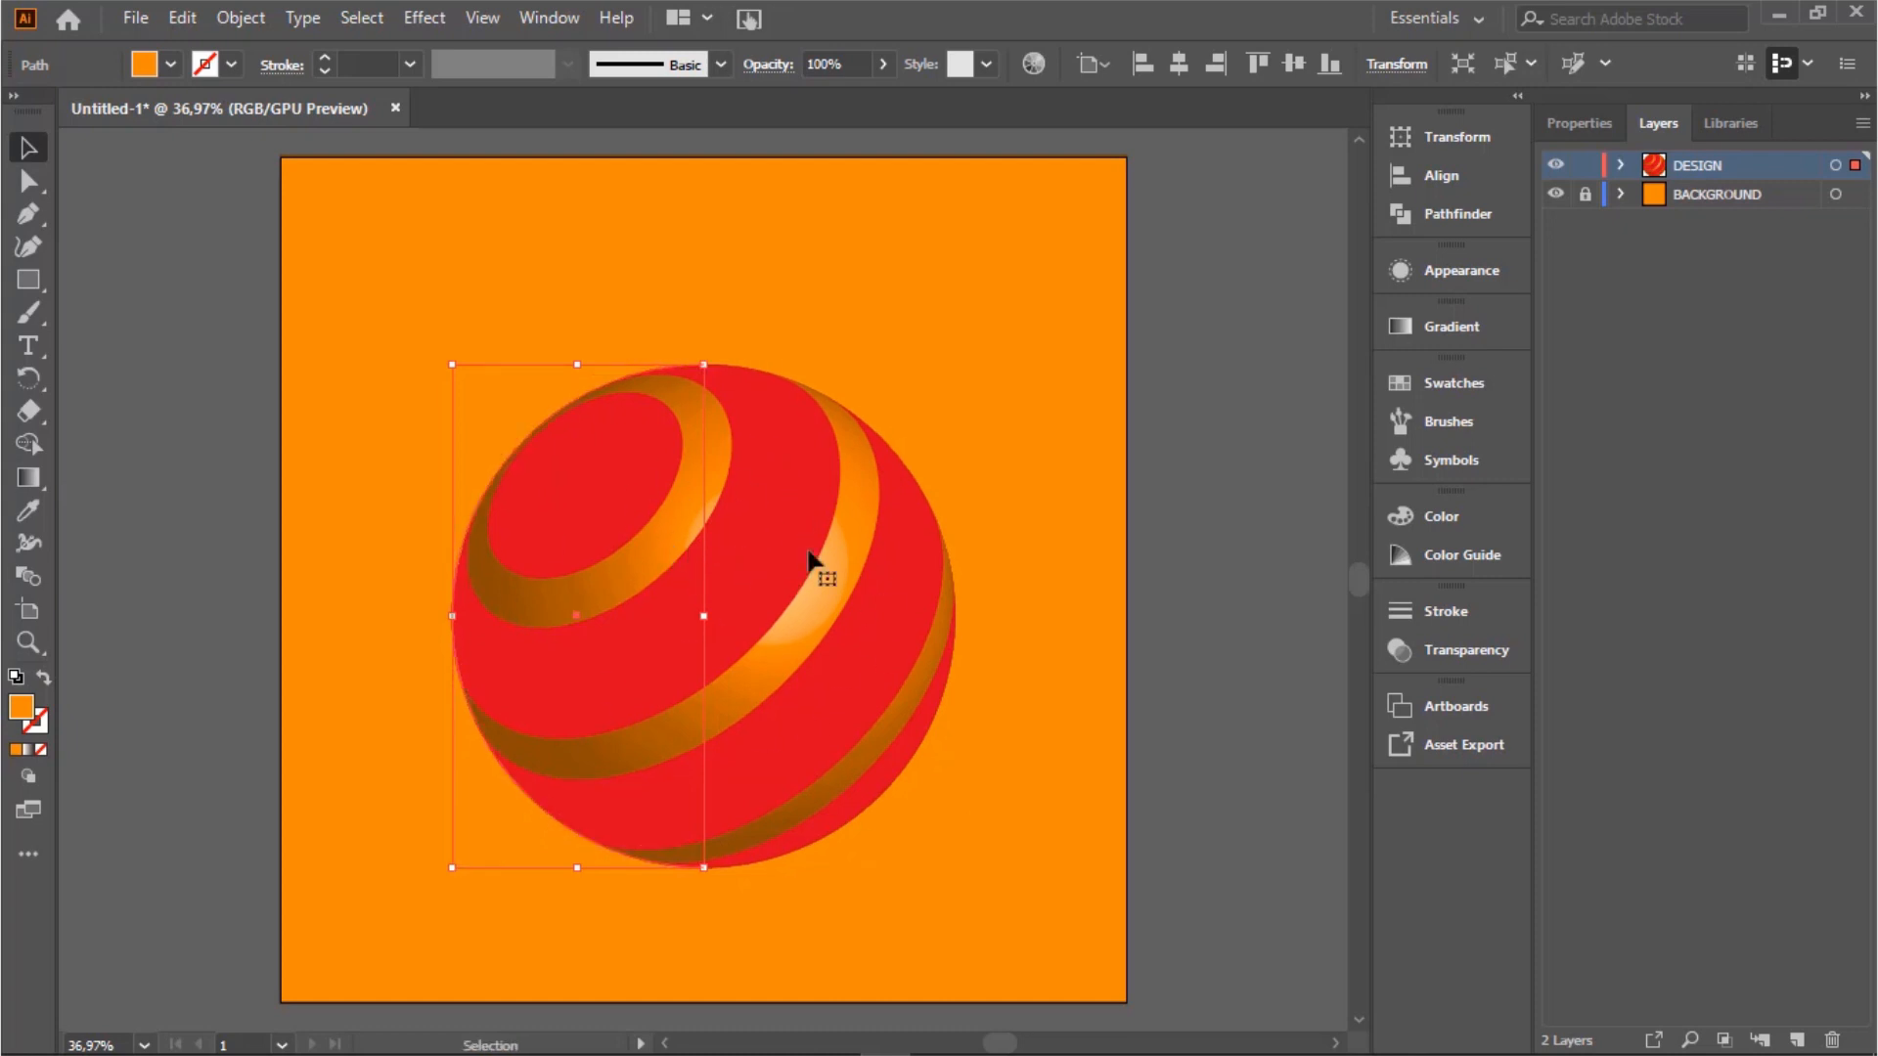